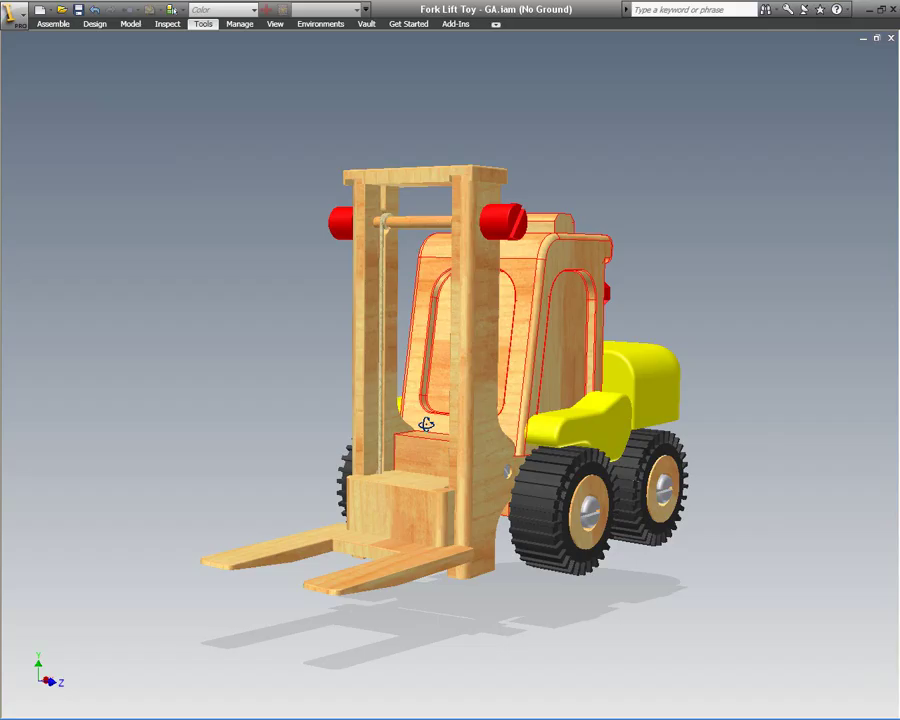
Orbit the forklift round to its rear-left, then return it to the home view
middle_click_drag(426, 422, 553, 420, "shift")
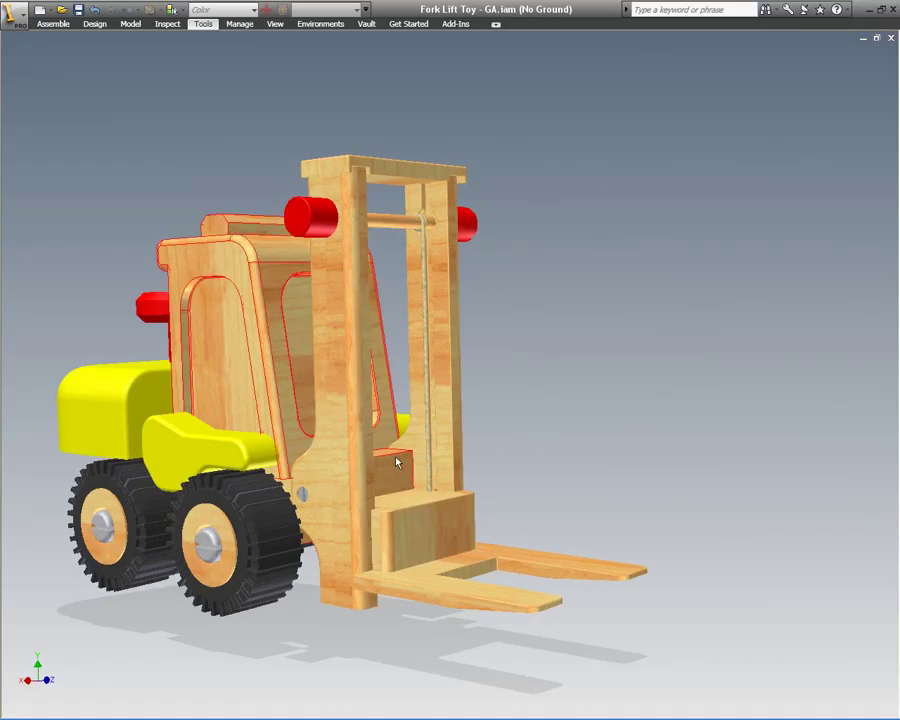
middle_click_drag(300, 300, 562, 428, "shift")
key("F6")
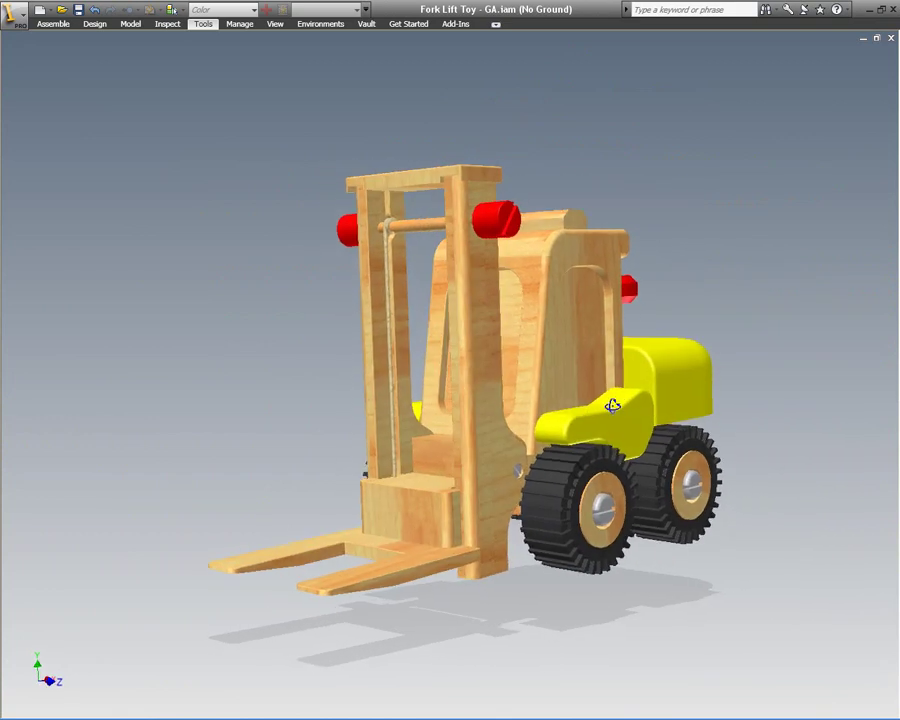
In the Model browser, raise the forks with the Up position, then restore Master
key("alt+8")
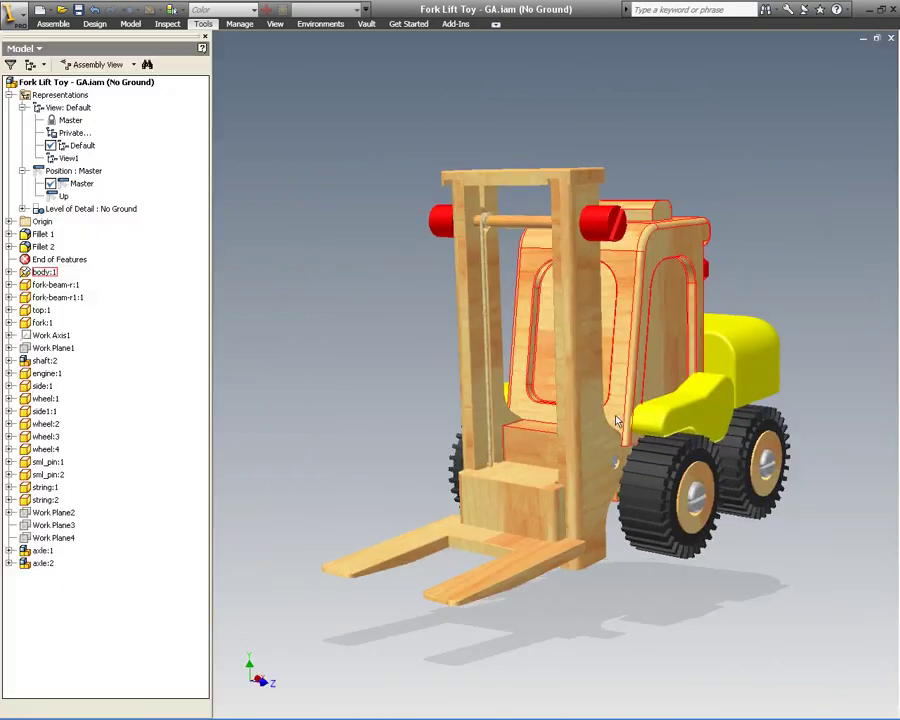
double_click(69, 198)
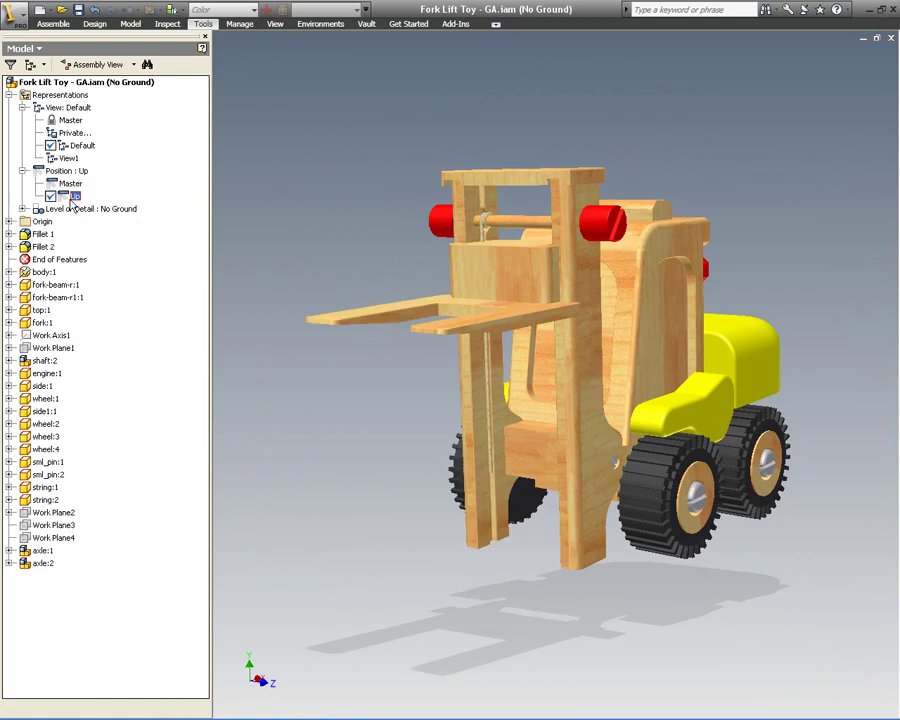
double_click(72, 186)
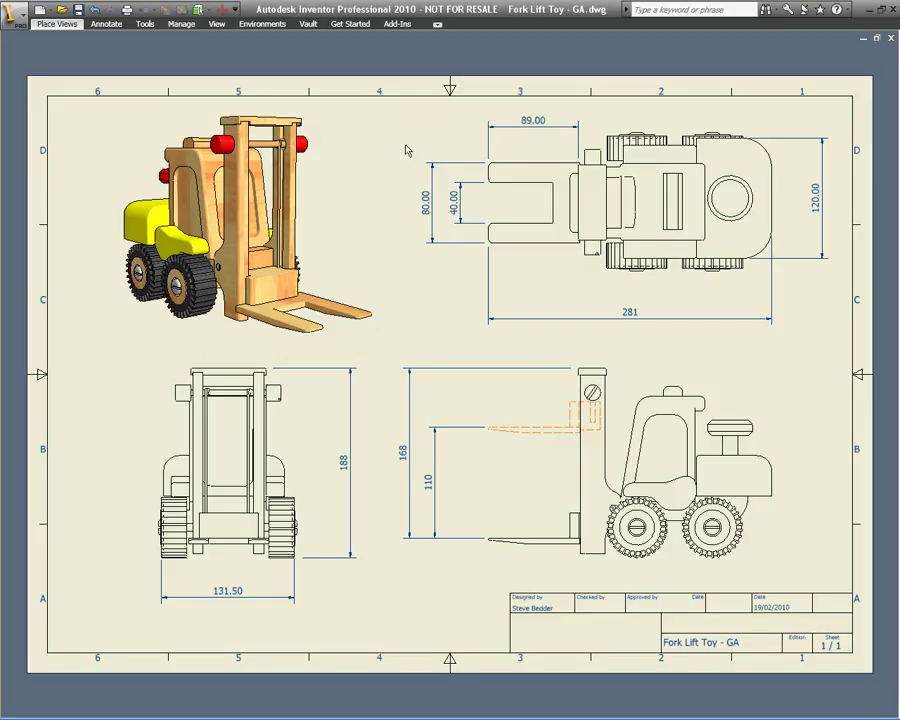
Return to the GA.iam assembly and insert Fork Lift Toy - GA.iam into a new Publisher document
key("ctrl+Tab")
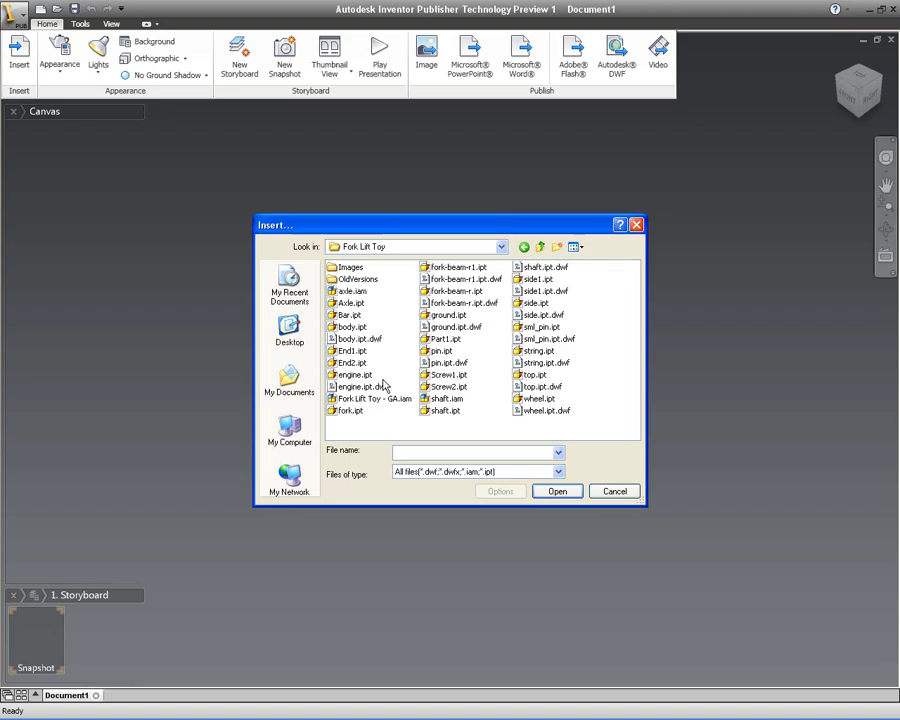
double_click(378, 401)
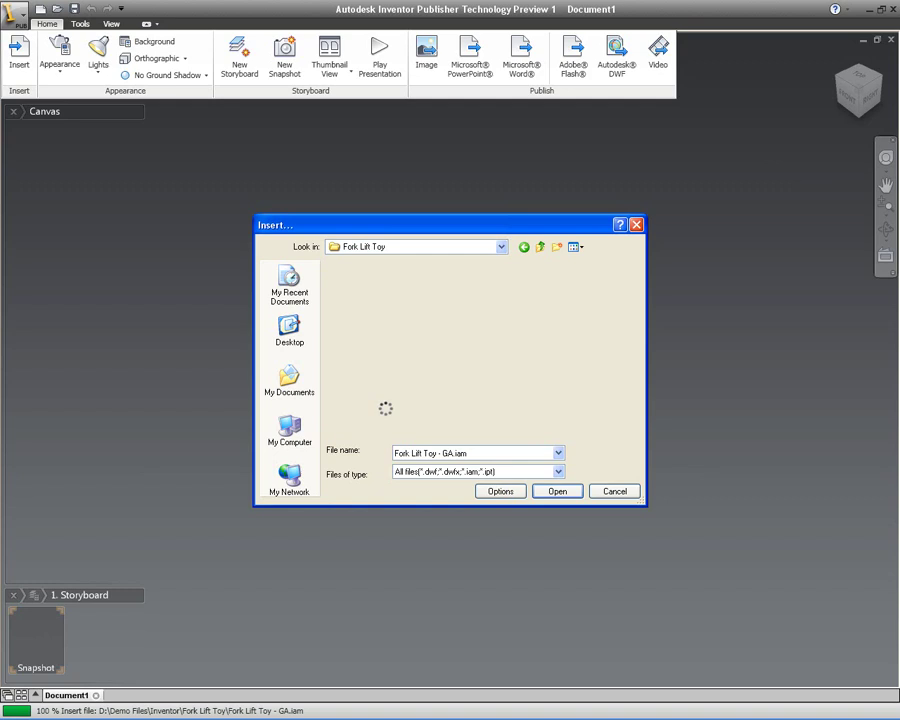
Try the Basic Shading, No Edges, Greyscale and Low Detail appearance styles on the forklift
left_click(59, 70)
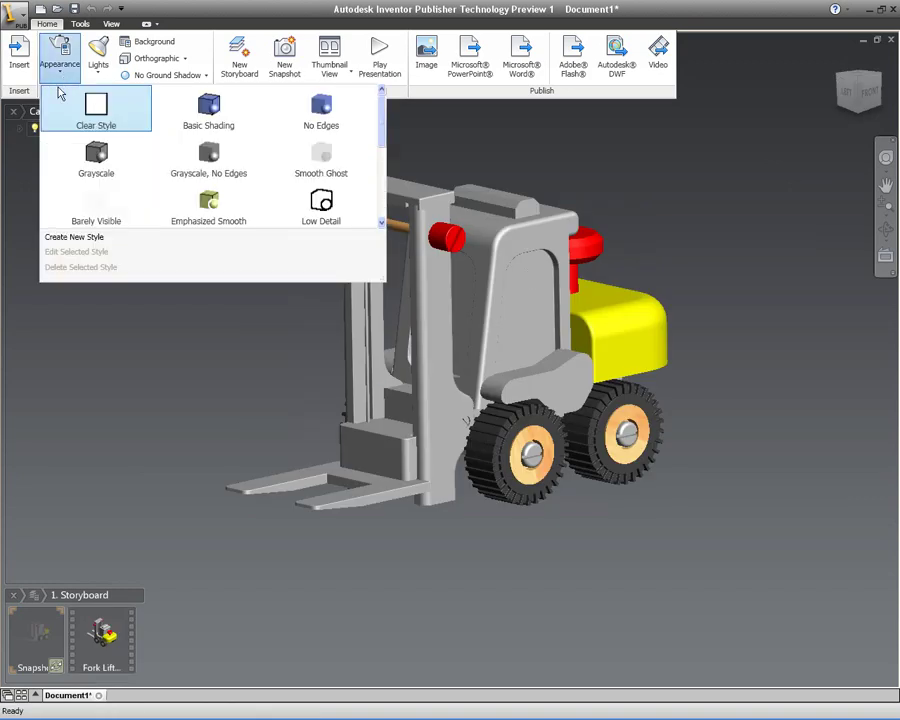
left_click(190, 112)
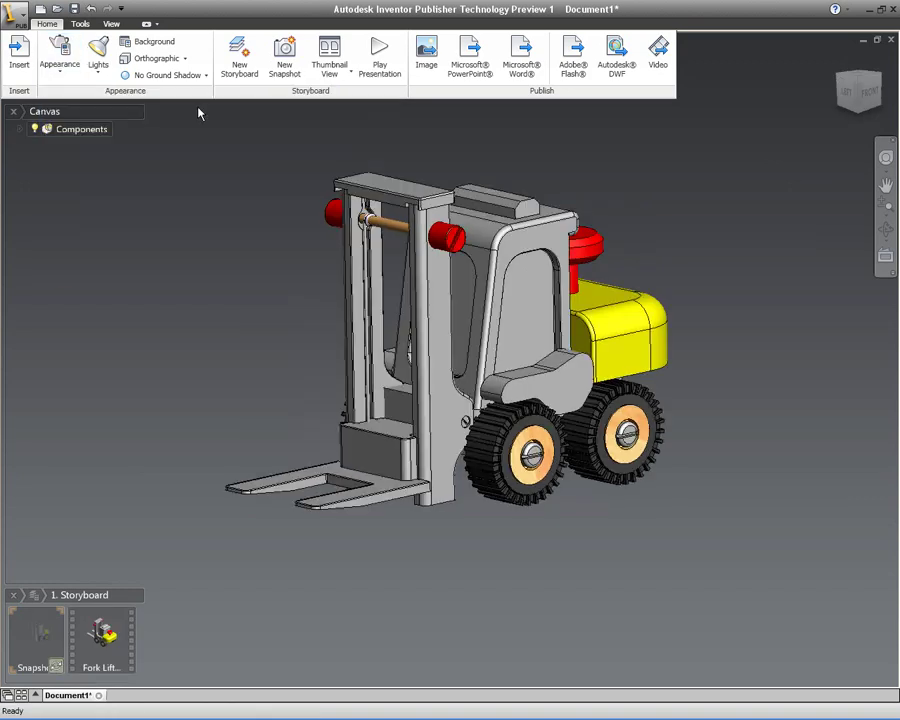
left_click(78, 82)
left_click(307, 124)
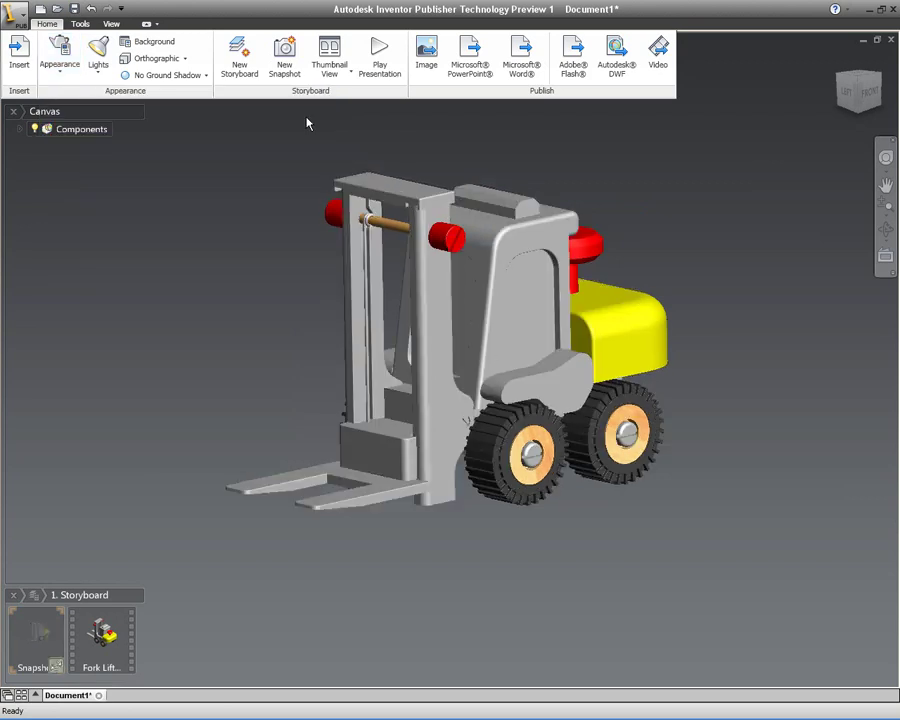
left_click(60, 68)
left_click(82, 112)
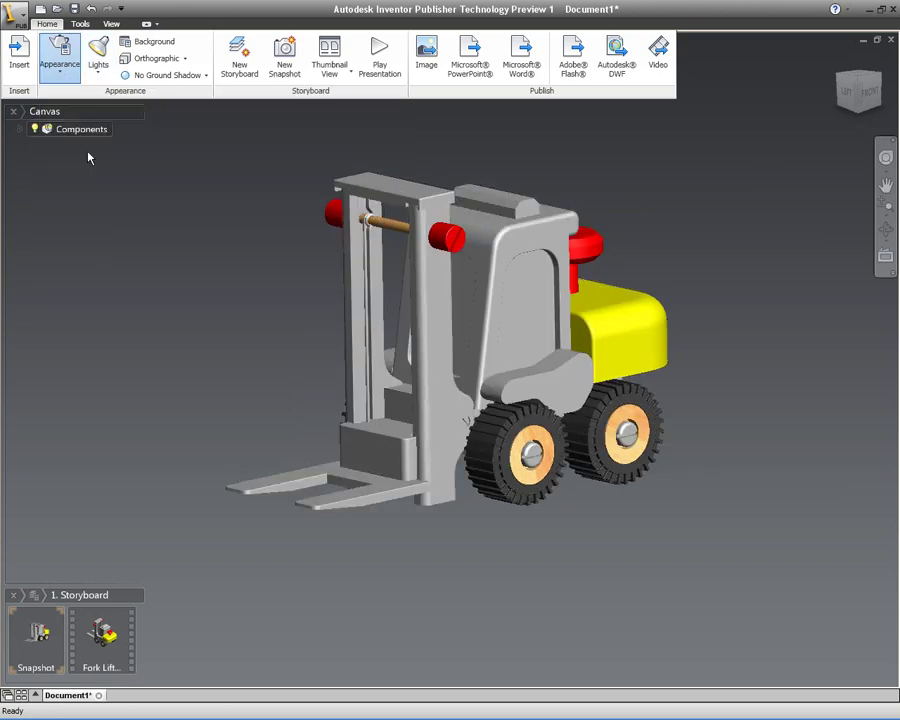
left_click(60, 70)
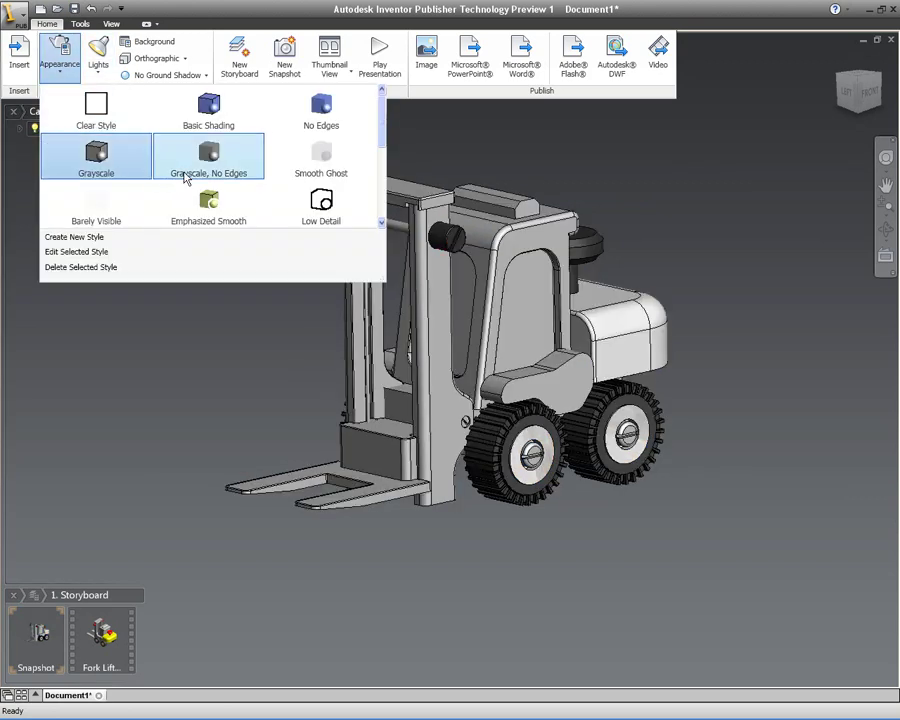
left_click(194, 176)
left_click(60, 60)
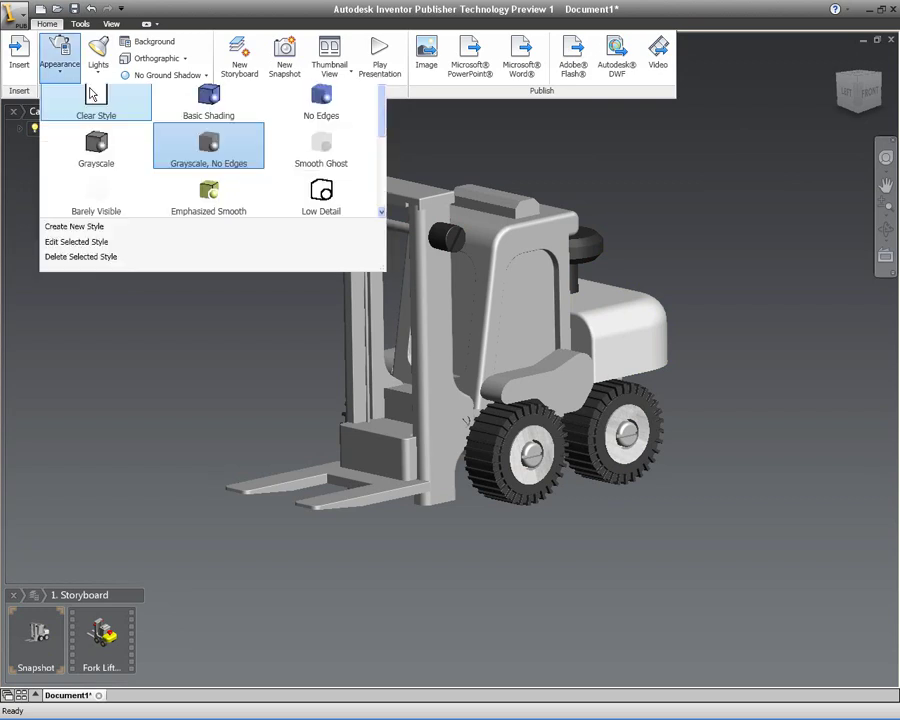
left_click(315, 200)
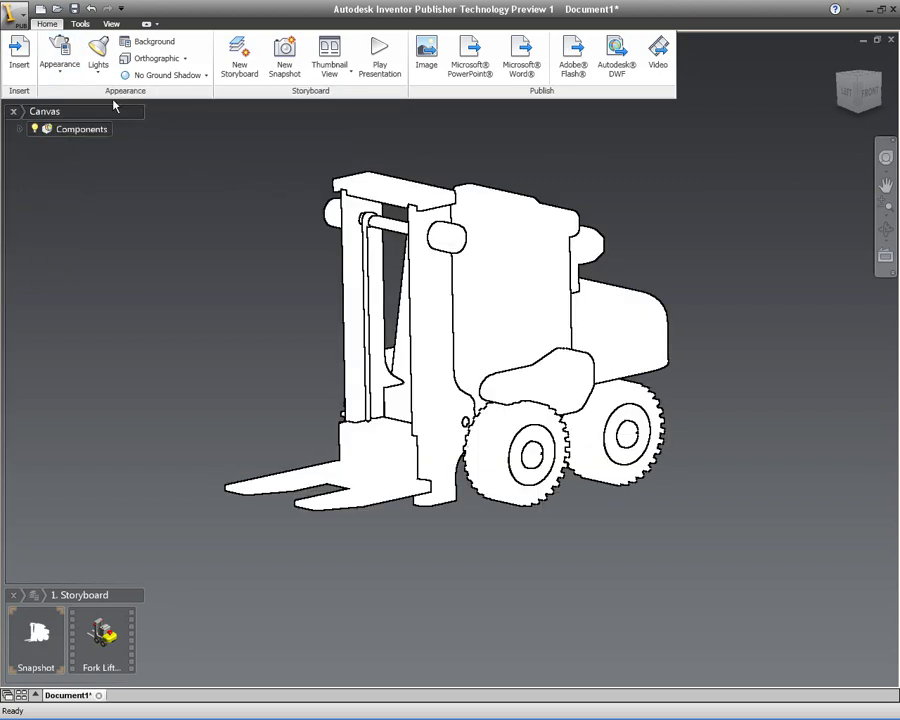
Apply the Technical Line Drawing style and orbit the forklift to a new angle
left_click(60, 60)
scroll(382, 135, "down", 2)
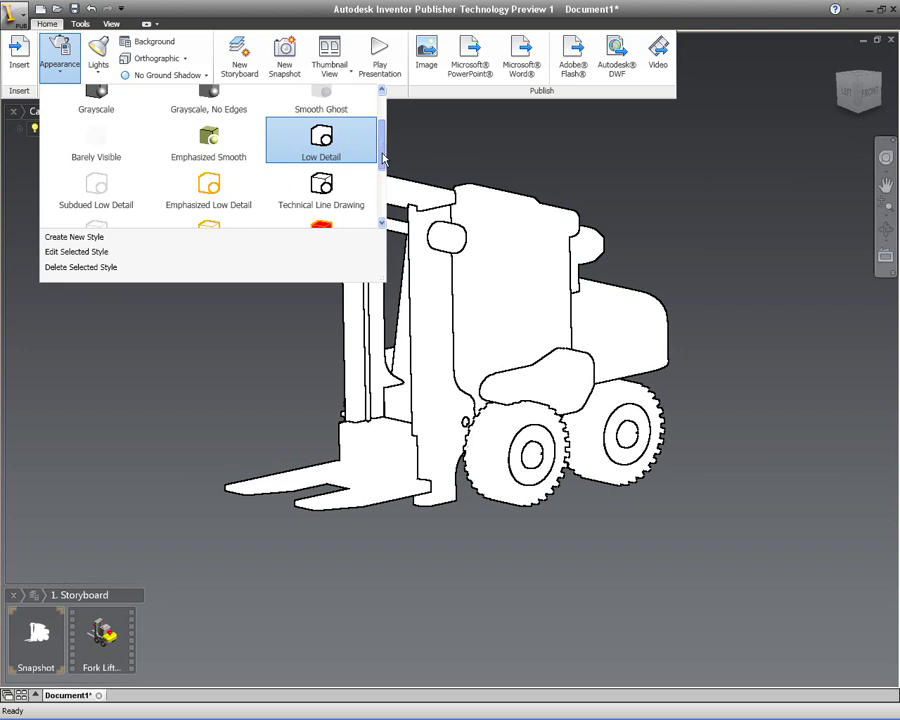
left_click(321, 190)
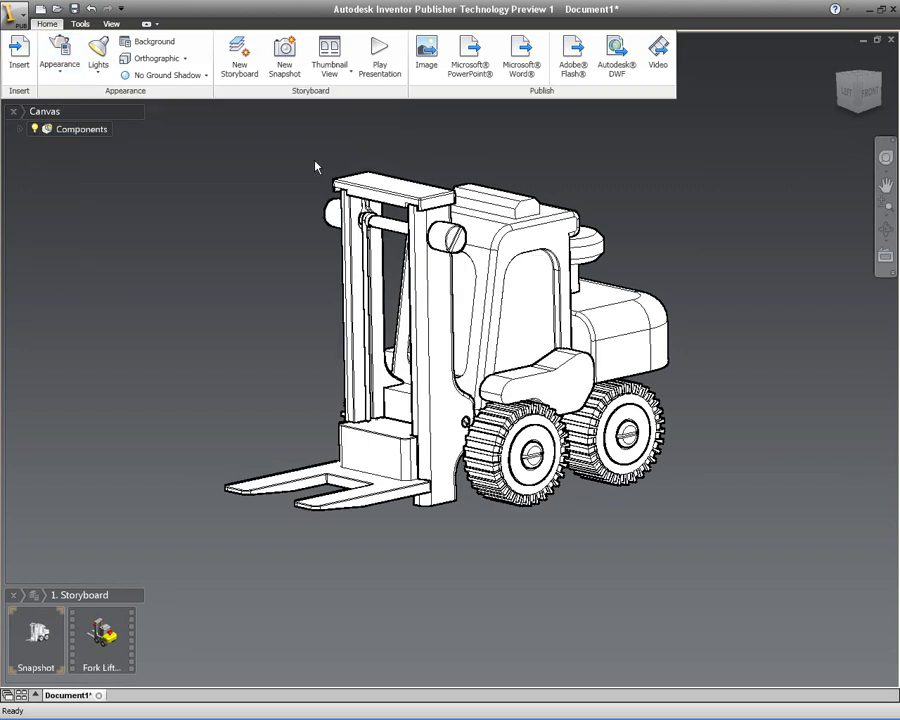
key("F4")
left_click_drag(380, 360, 360, 398)
Turn on a ground shadow beneath the line-drawn forklift and nudge its position in the view
key("Escape")
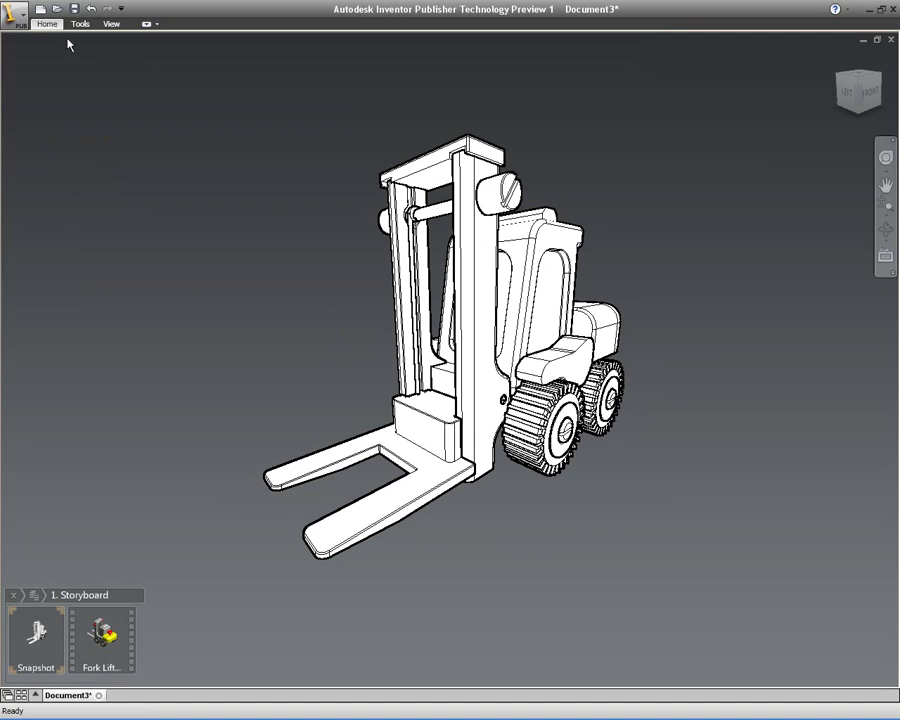
left_click(52, 25)
left_click(204, 78)
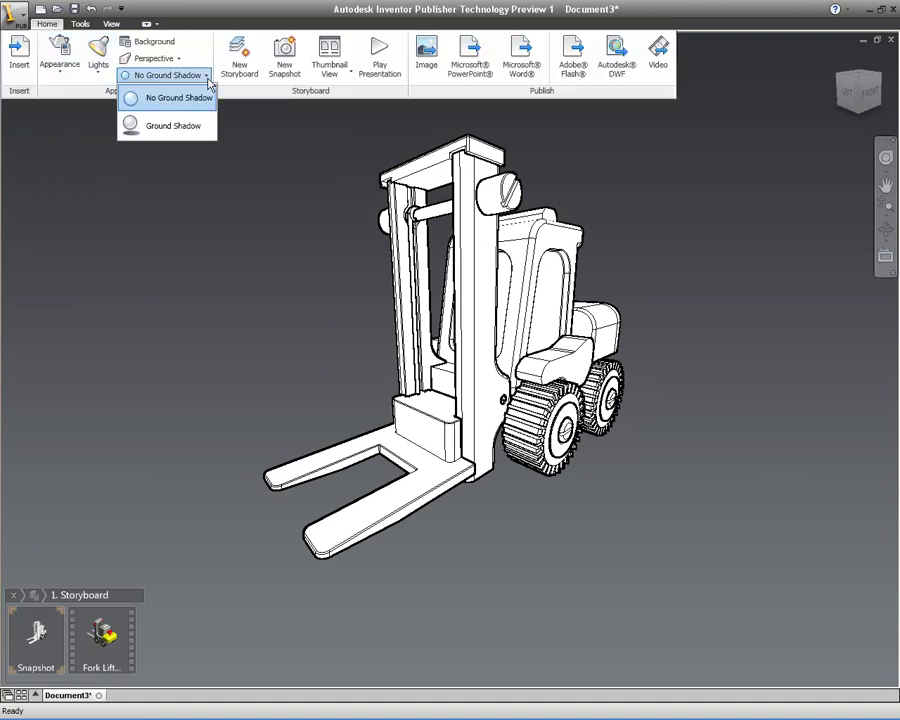
left_click(198, 125)
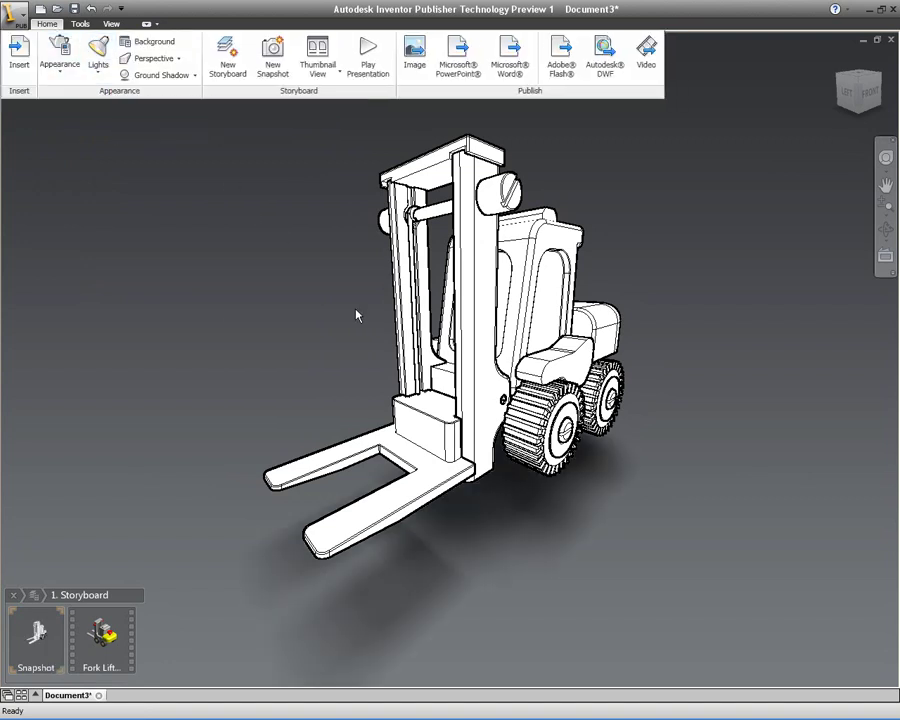
key("F4")
left_click_drag(372, 295, 374, 301)
key("F2")
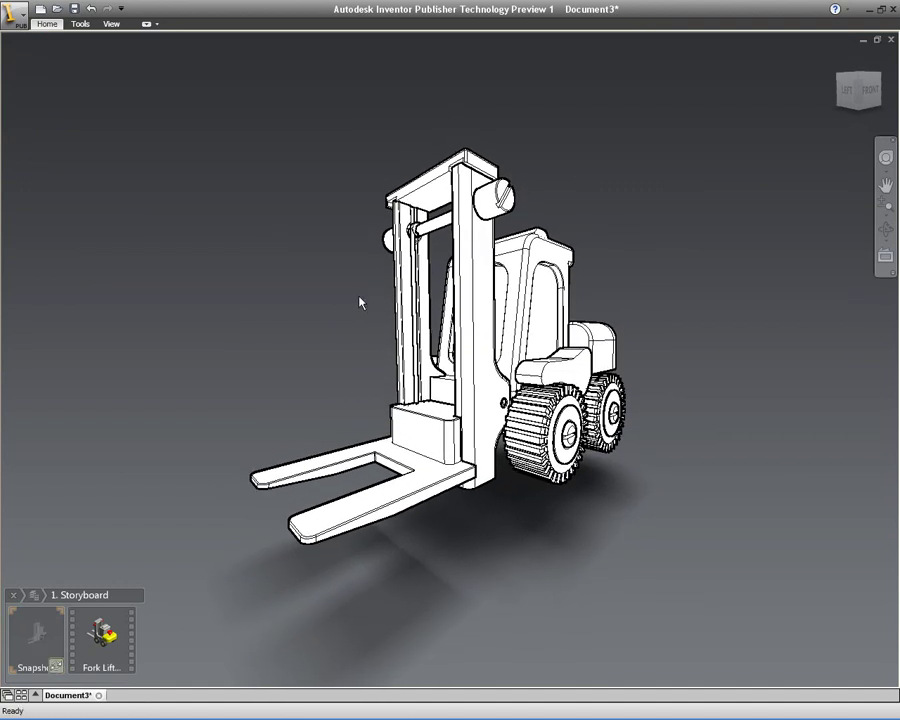
Pull the front wheel caps out to the right
right_click(167, 196)
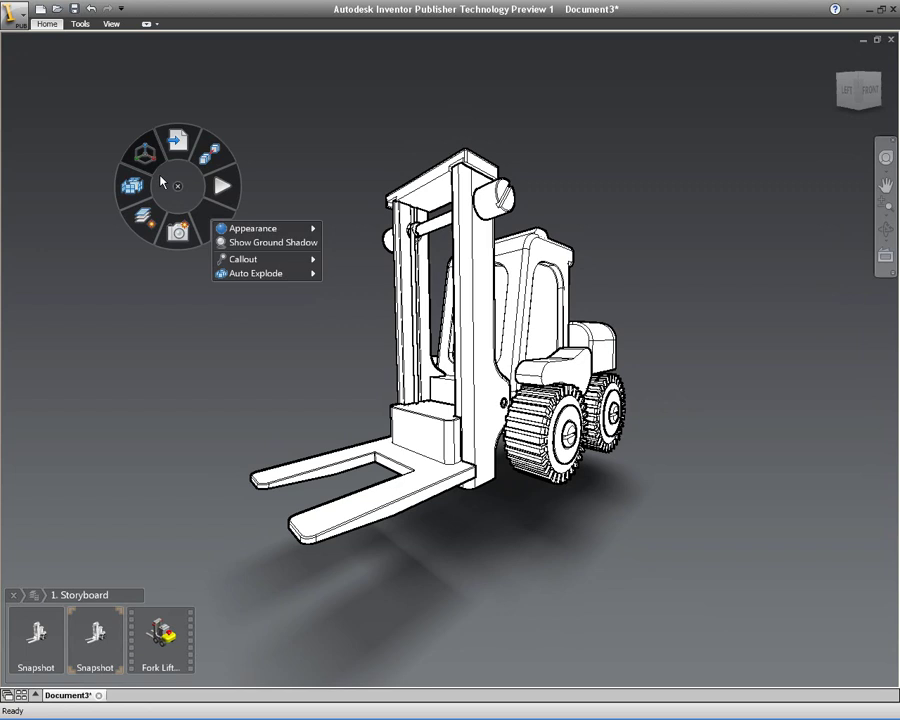
left_click(548, 430)
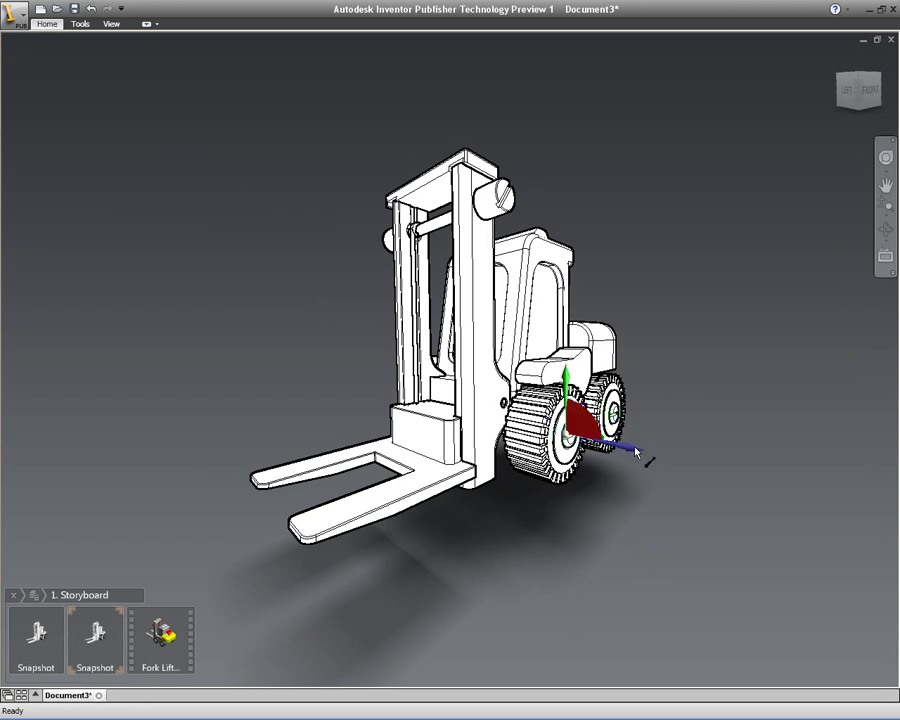
left_click_drag(636, 452, 757, 489)
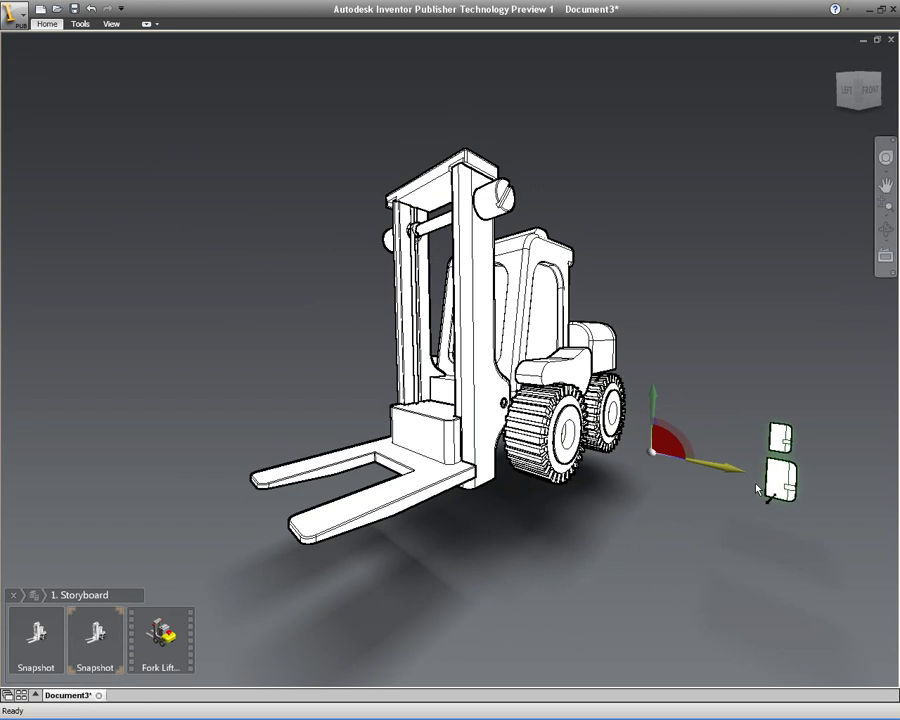
Slide the front and rear wheels outward together and save a new snapshot
right_click(250, 240)
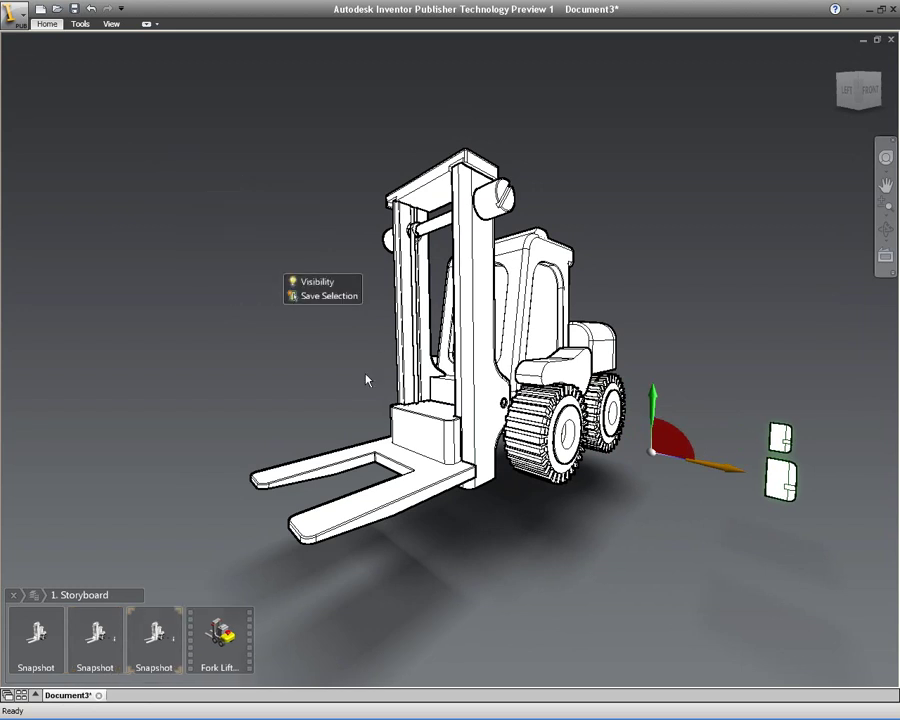
left_click(545, 440)
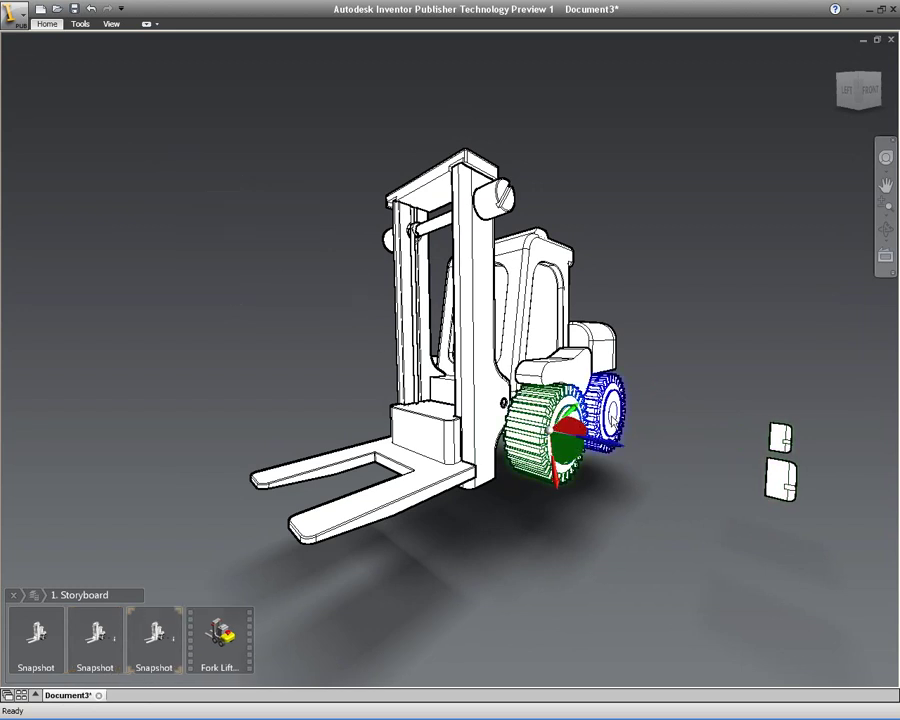
left_click(622, 447, "ctrl")
left_click_drag(629, 454, 778, 497)
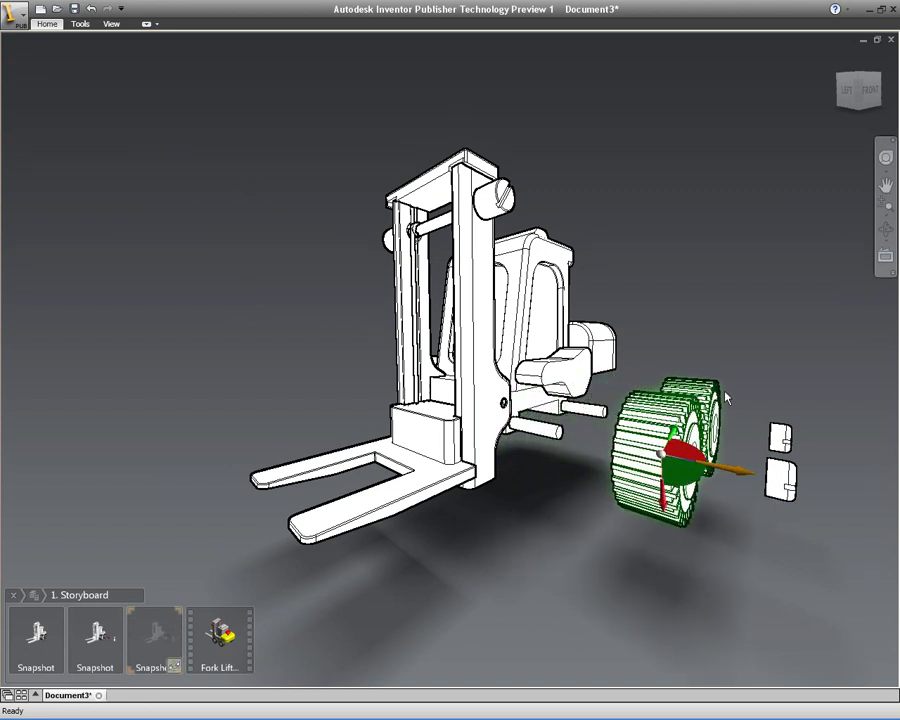
right_click(692, 249)
left_click(690, 285)
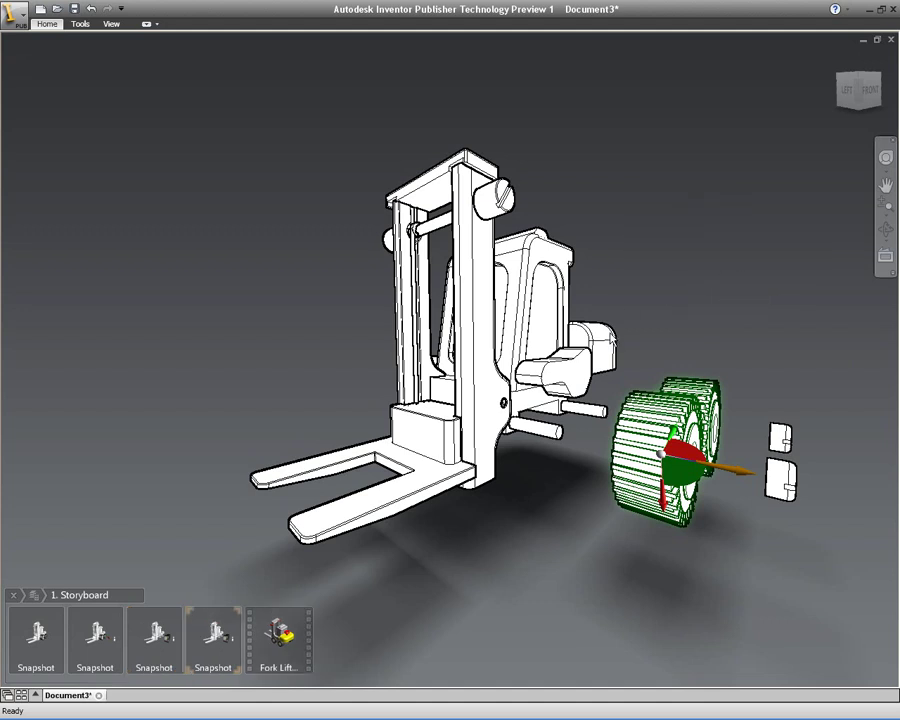
Slide the fender piece out to the right, then orbit to a near-front view
left_click(585, 370)
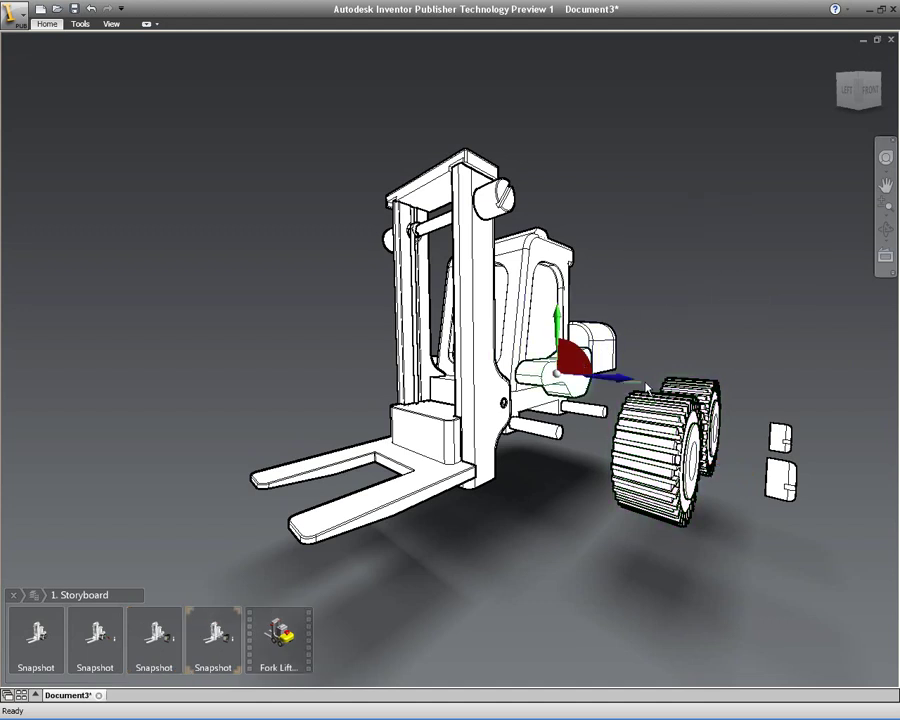
left_click_drag(619, 379, 681, 382)
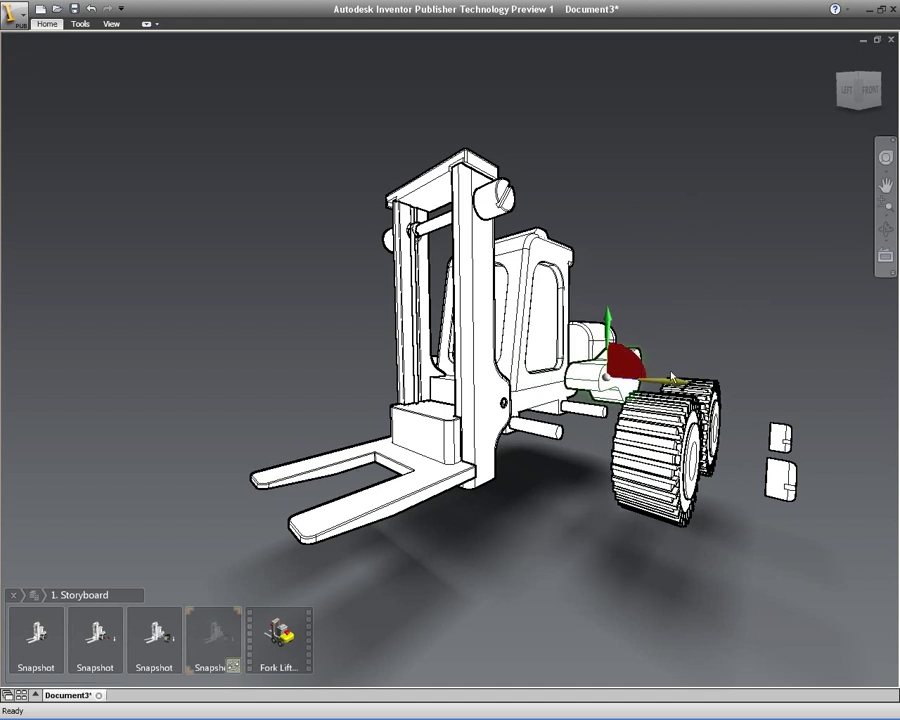
key("F4")
left_click_drag(310, 262, 534, 367)
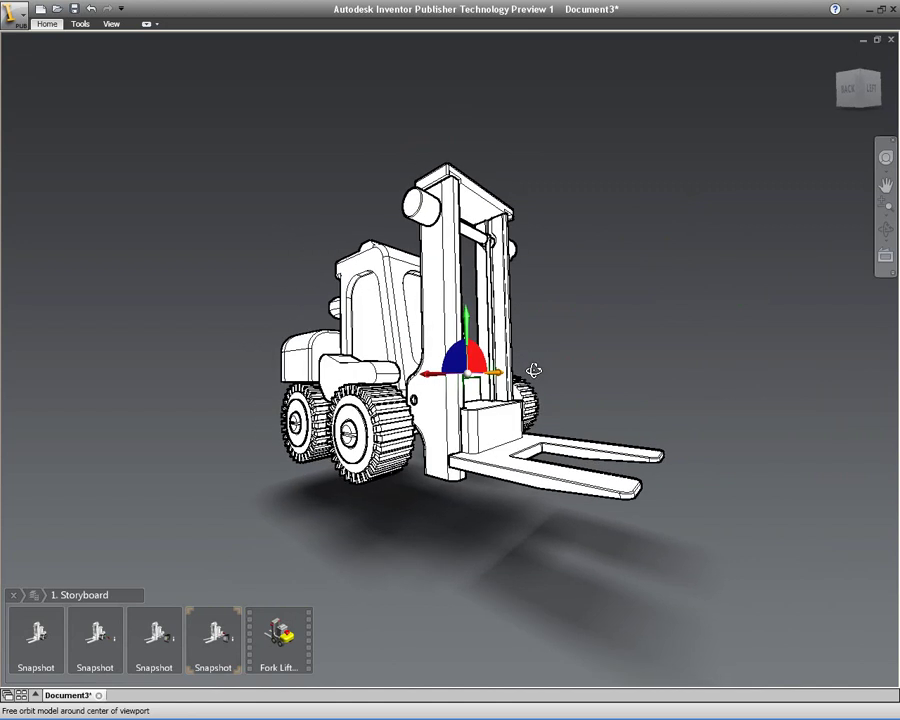
Pull the two wheel hubs and then the wheels out along the axle
key("Escape")
middle_click_drag(534, 367, 610, 323, "shift")
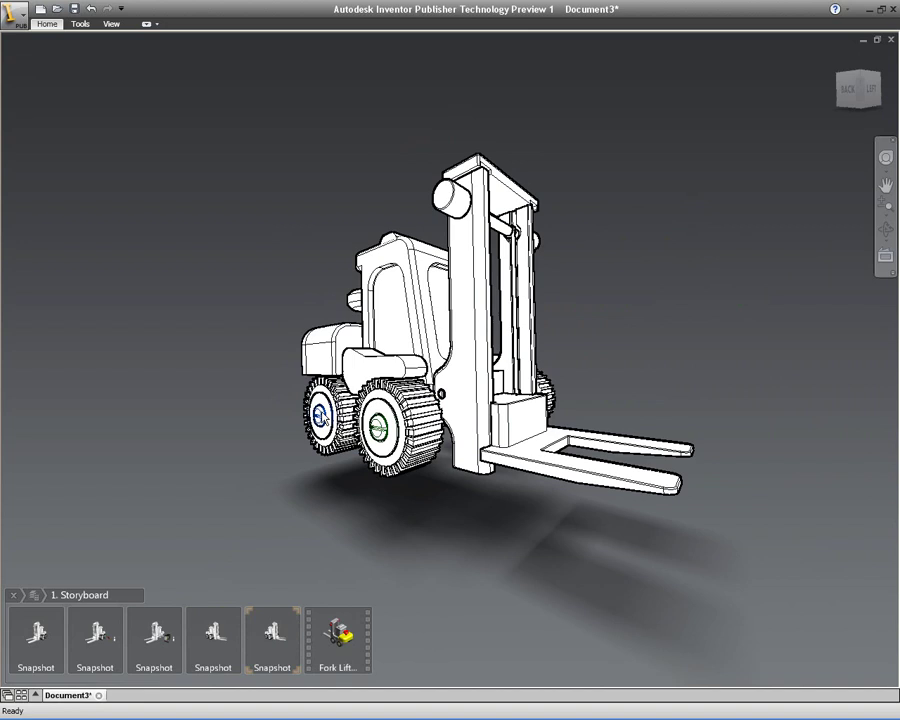
key("t")
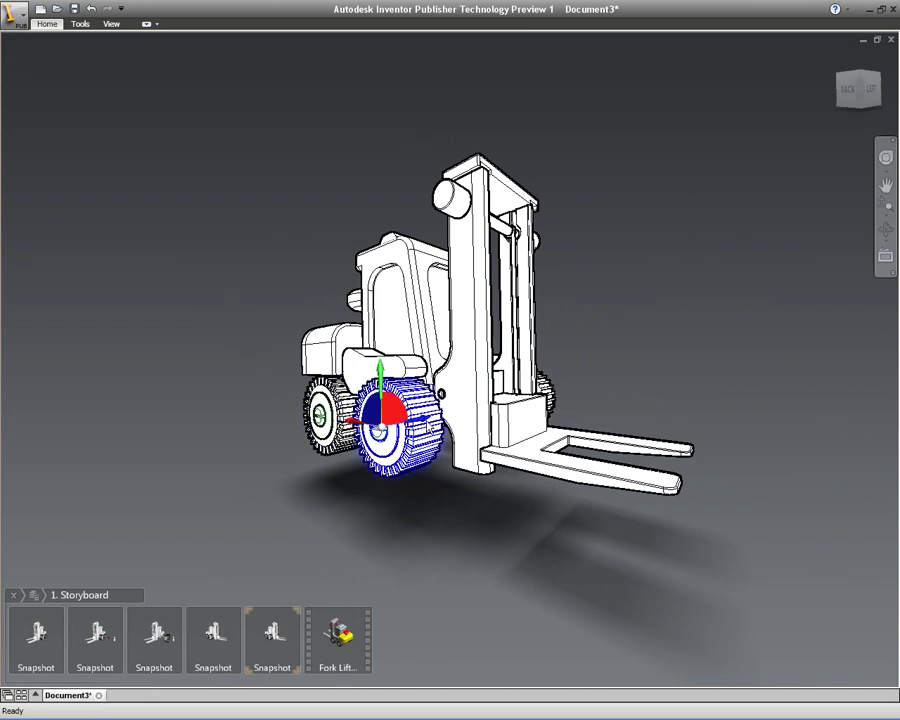
left_click_drag(352, 418, 165, 438)
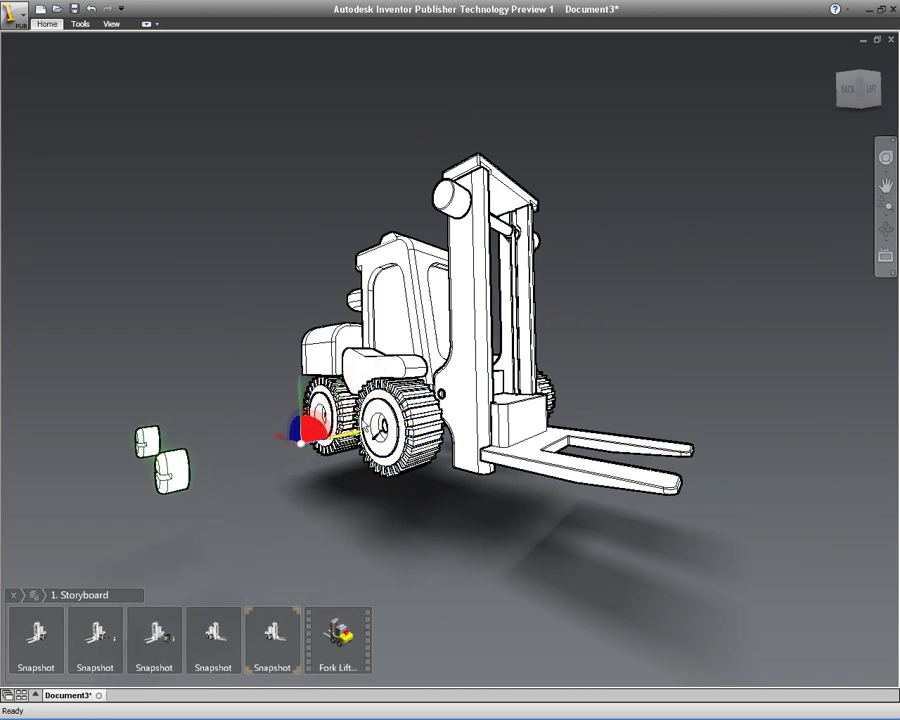
left_click(390, 425)
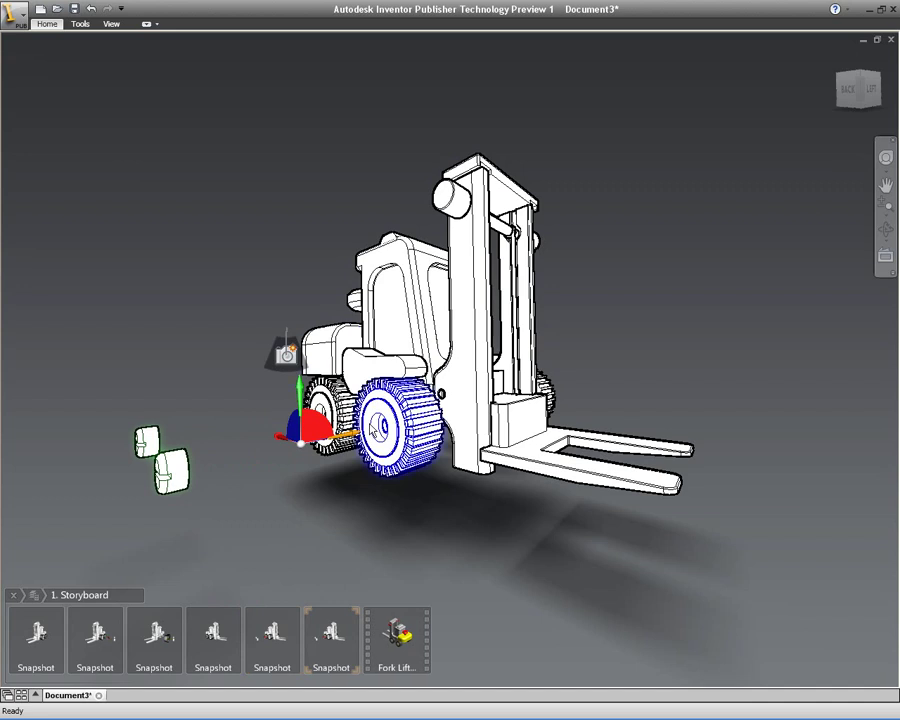
left_click_drag(380, 424, 221, 449)
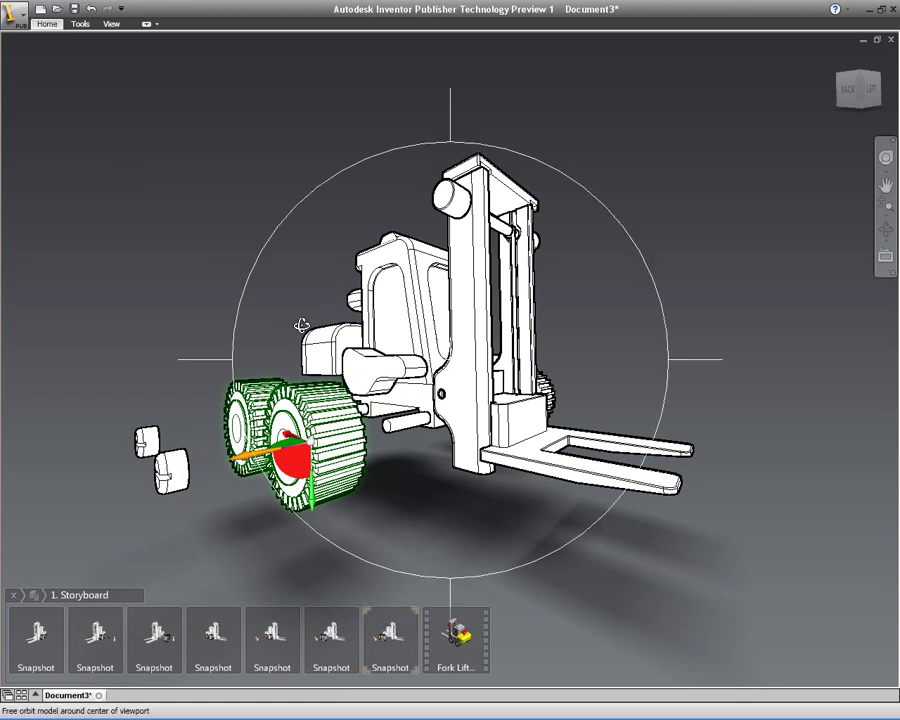
Move the seat down toward the wheels, capture a snapshot, and turn the forklift so the forks point left
middle_click_drag(300, 321, 305, 362, "shift")
left_click(377, 378)
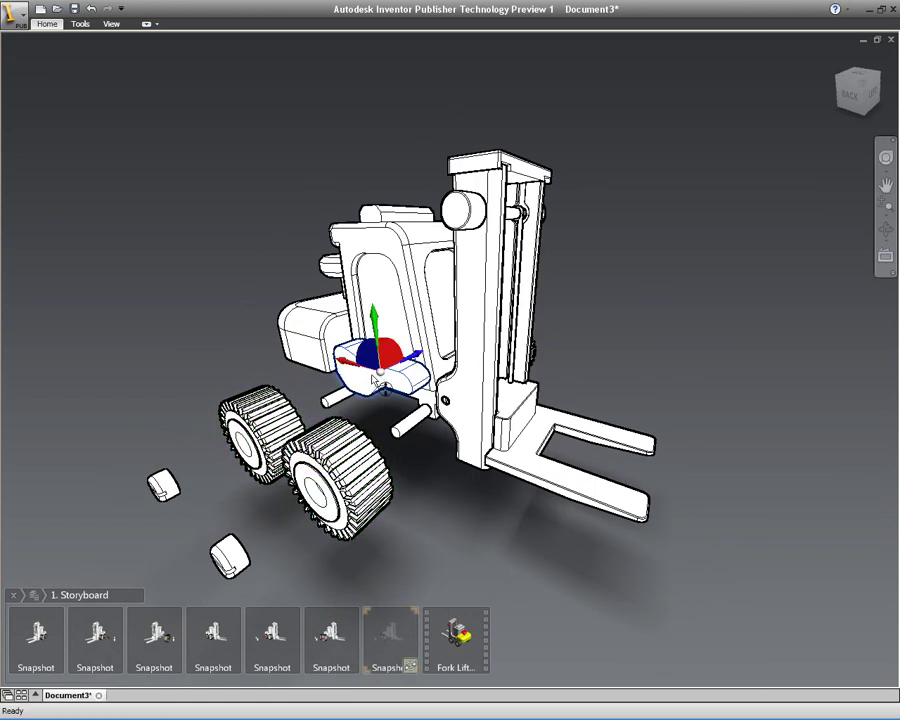
left_click_drag(410, 357, 370, 374)
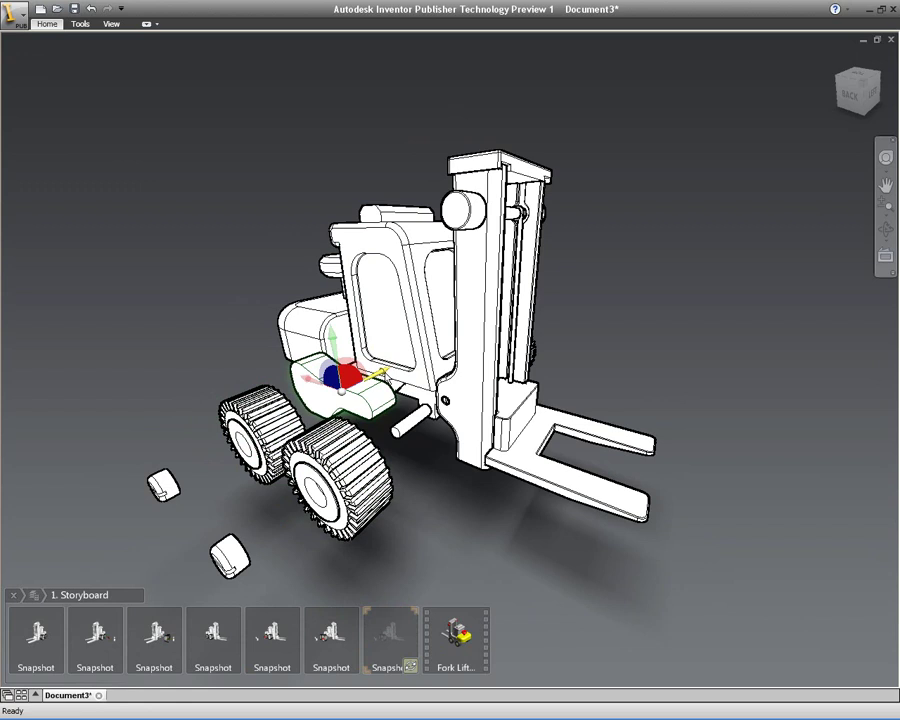
left_click(201, 285)
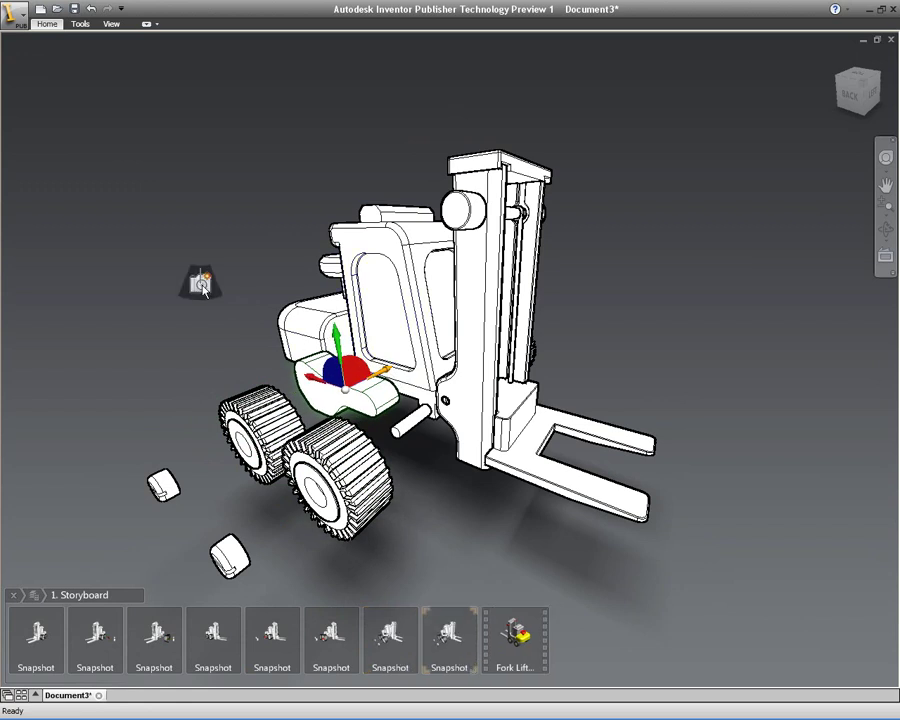
key("F4")
left_click_drag(381, 308, 440, 252)
key("Escape")
left_click(431, 250)
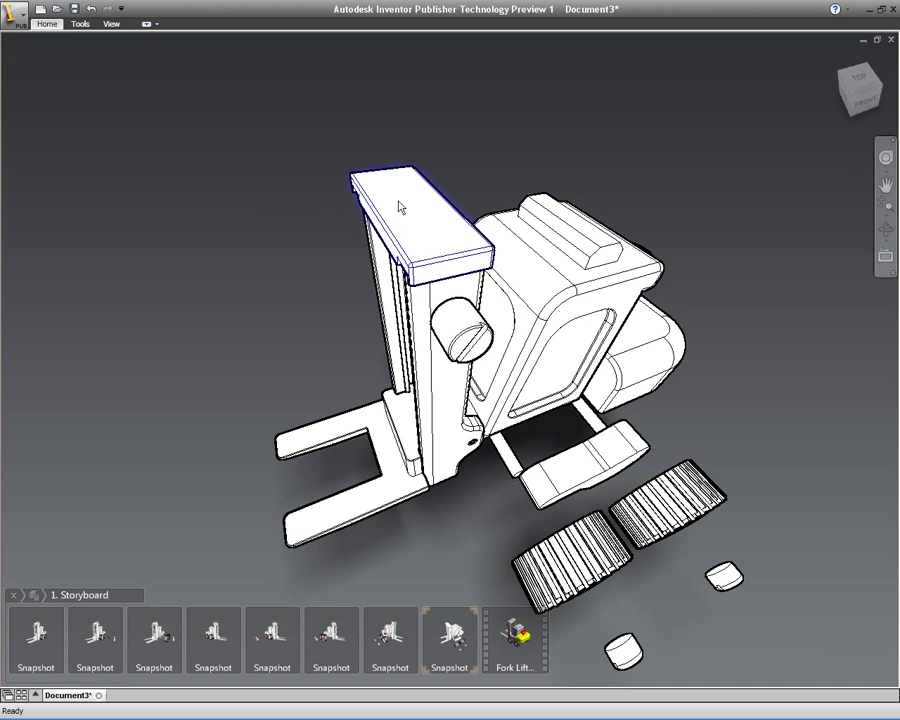
Raise the mast's top block clear above the forklift and view it from a low side angle
left_click(400, 207)
mouse_move(409, 152)
left_mouse_down()
mouse_move(408, 66)
mouse_move(400, 205)
mouse_move(405, 140)
left_mouse_up()
key("F4")
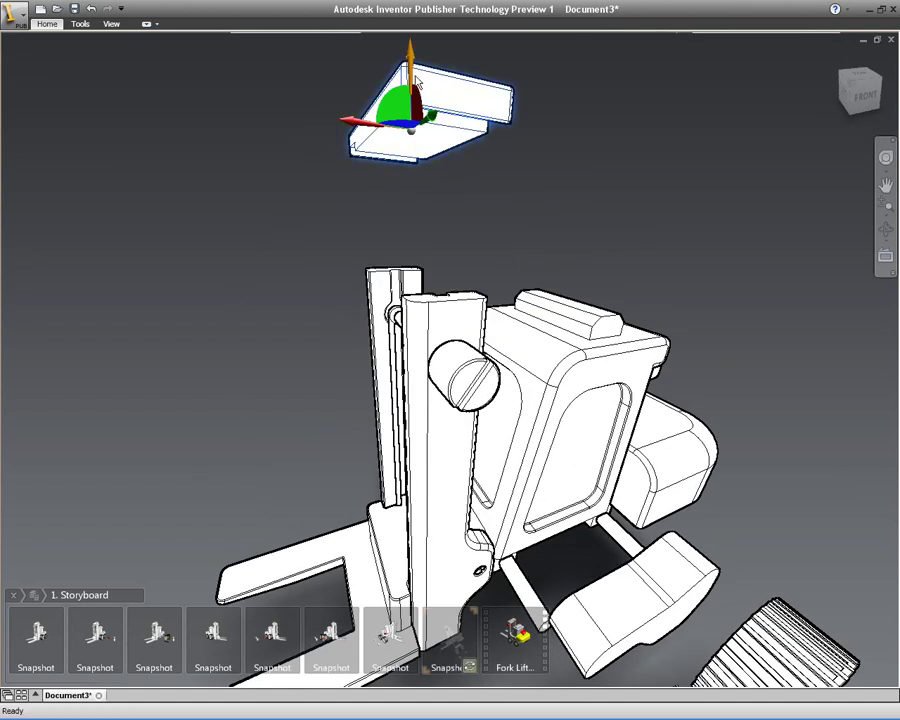
left_click_drag(412, 58, 432, 293)
scroll(432, 293, "down", 5)
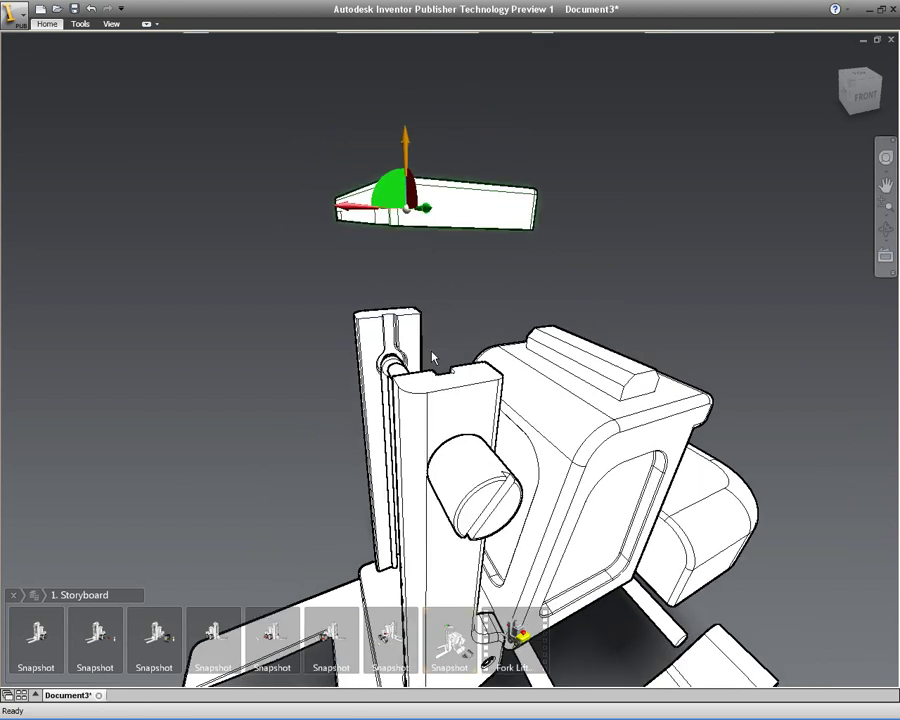
middle_click_drag(437, 314, 470, 395, "shift")
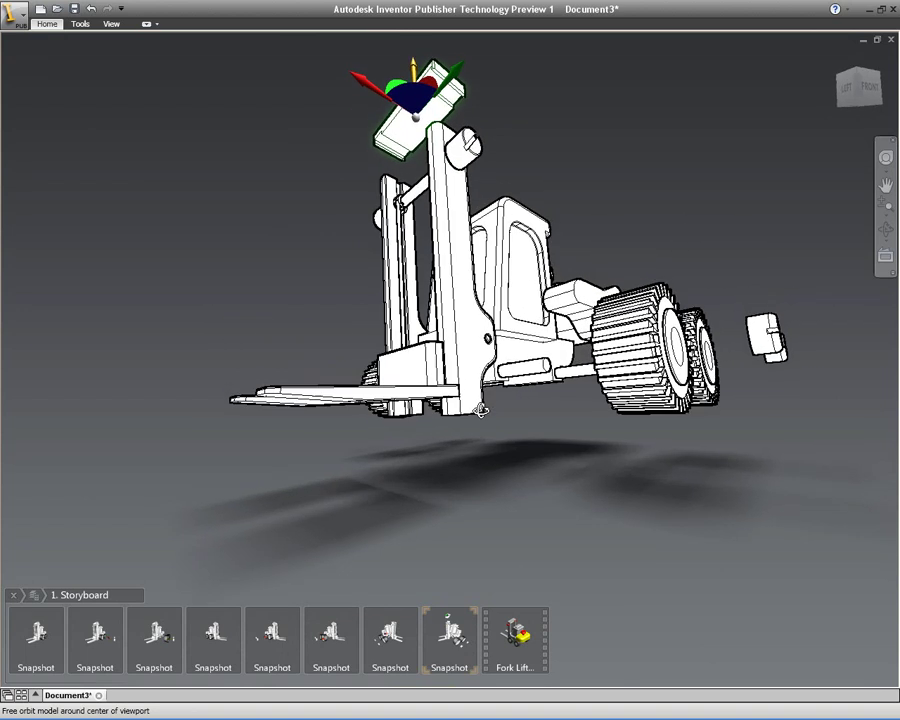
Drop the forks carriage below the body, pull it out toward the viewer, then orbit
left_click(414, 368)
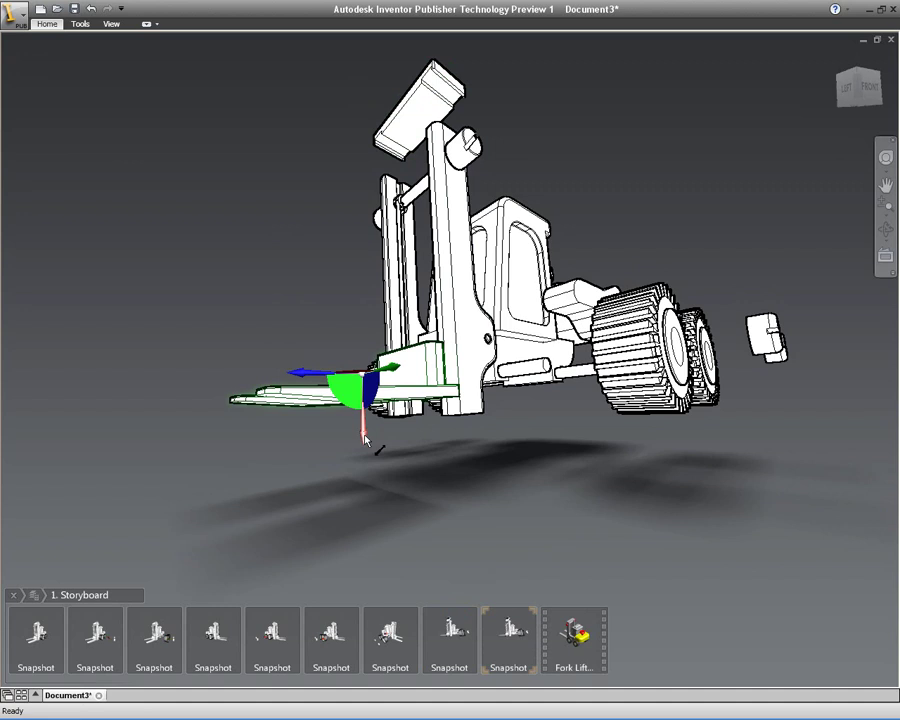
left_click_drag(365, 438, 367, 540)
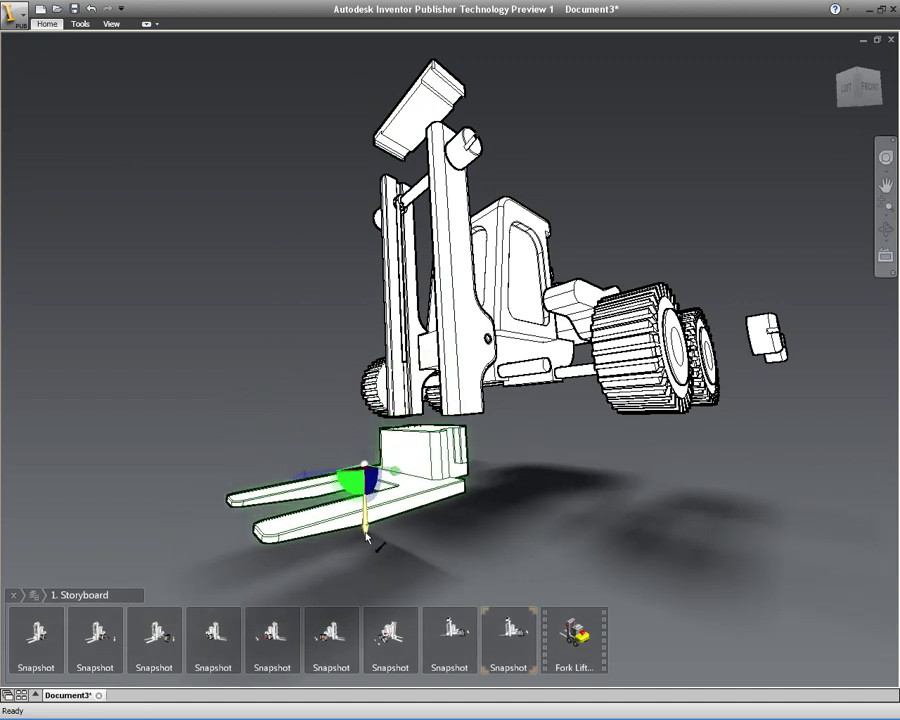
left_click_drag(312, 479, 124, 514)
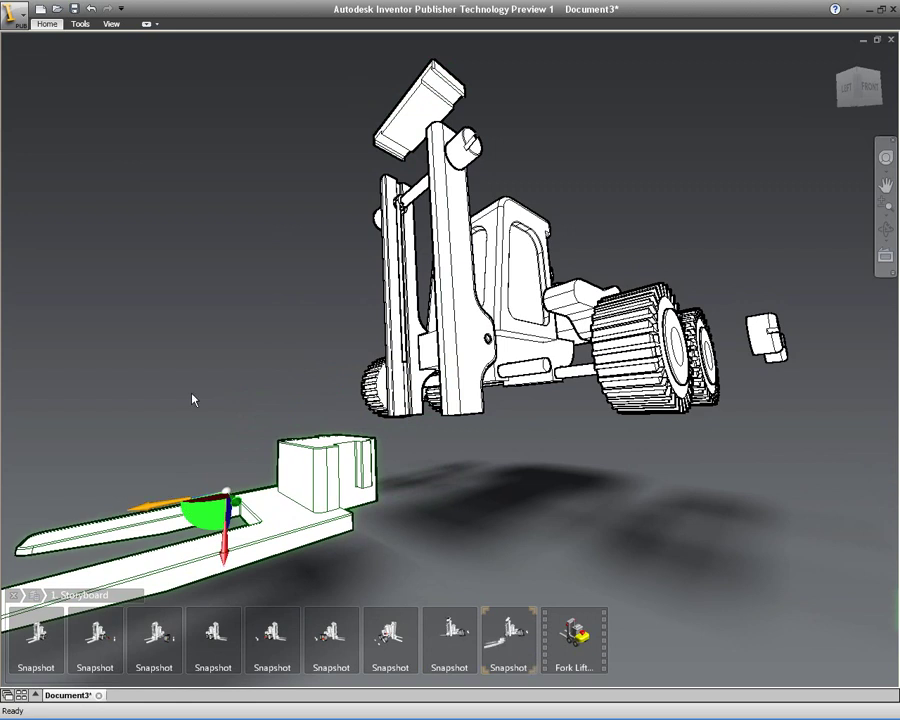
middle_click_drag(291, 315, 384, 322, "shift")
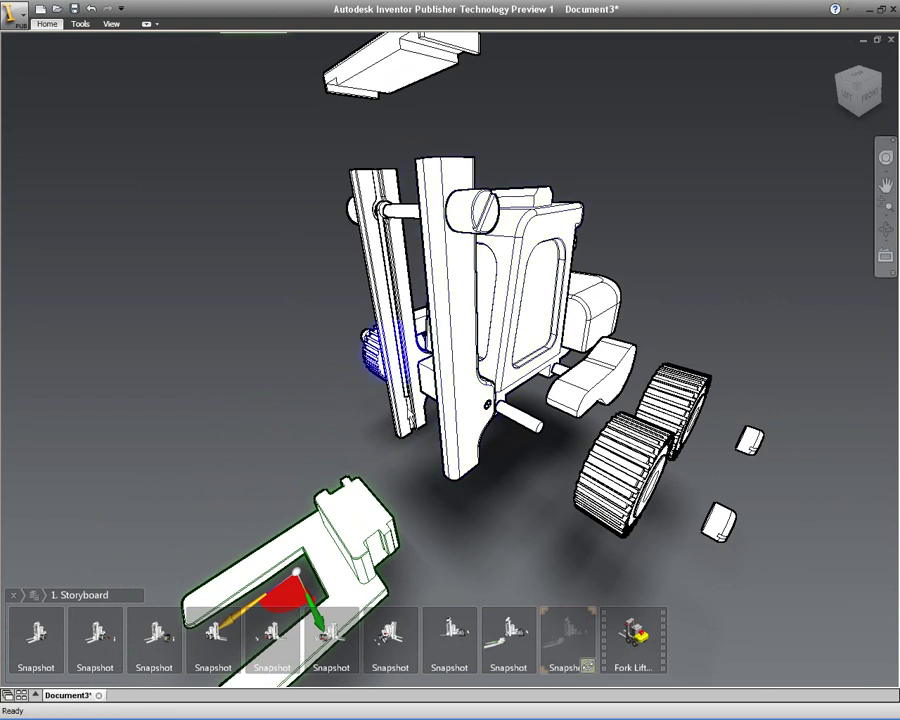
Move the mast cap out to the right and pull the left mast pin away
middle_click_drag(396, 454, 420, 440, "shift")
left_click(525, 182)
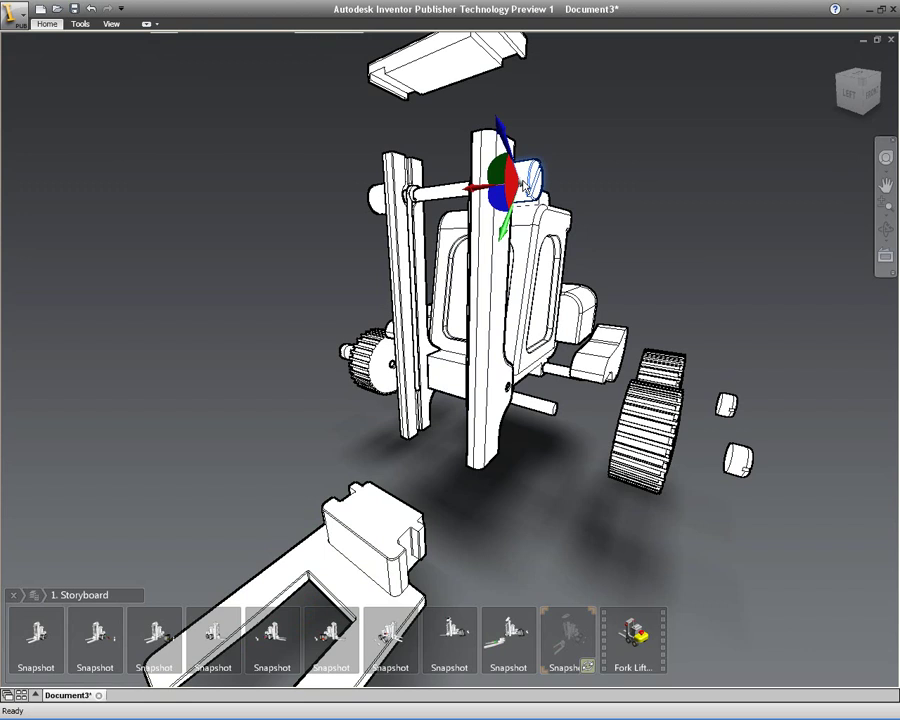
left_click_drag(525, 182, 585, 178)
left_click(380, 197)
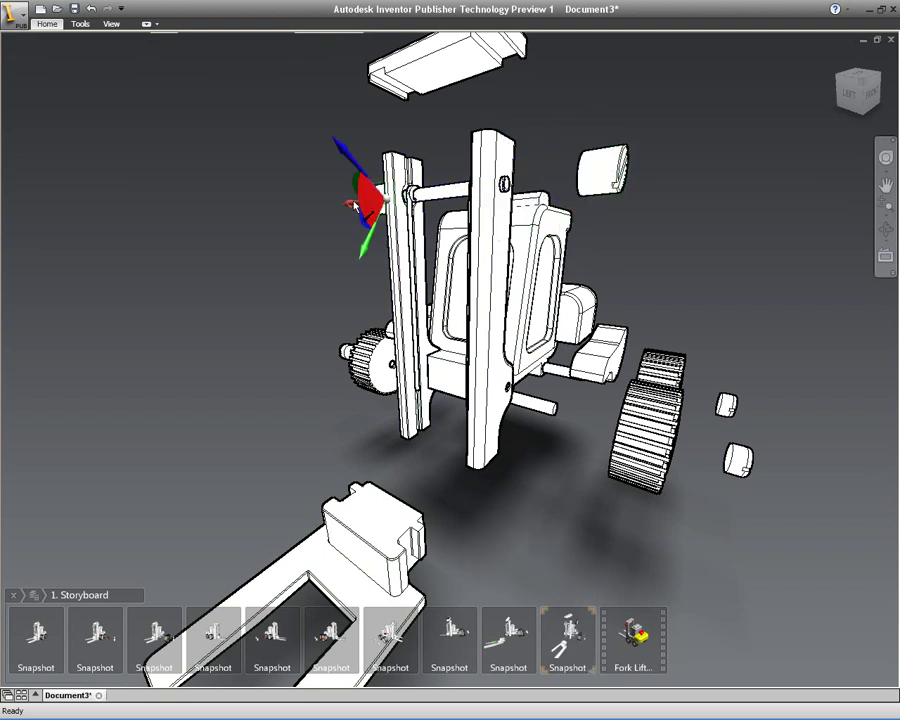
left_click_drag(350, 207, 303, 255)
Slide the outer mast rail to the left and the central upright rail to the right
left_click(401, 237)
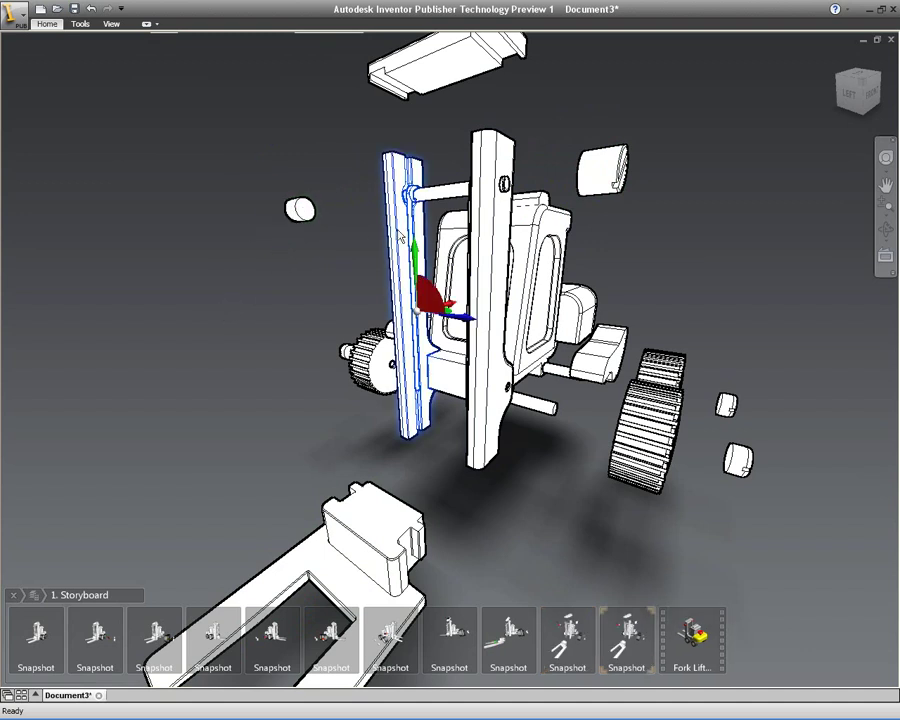
left_click_drag(474, 326, 308, 318)
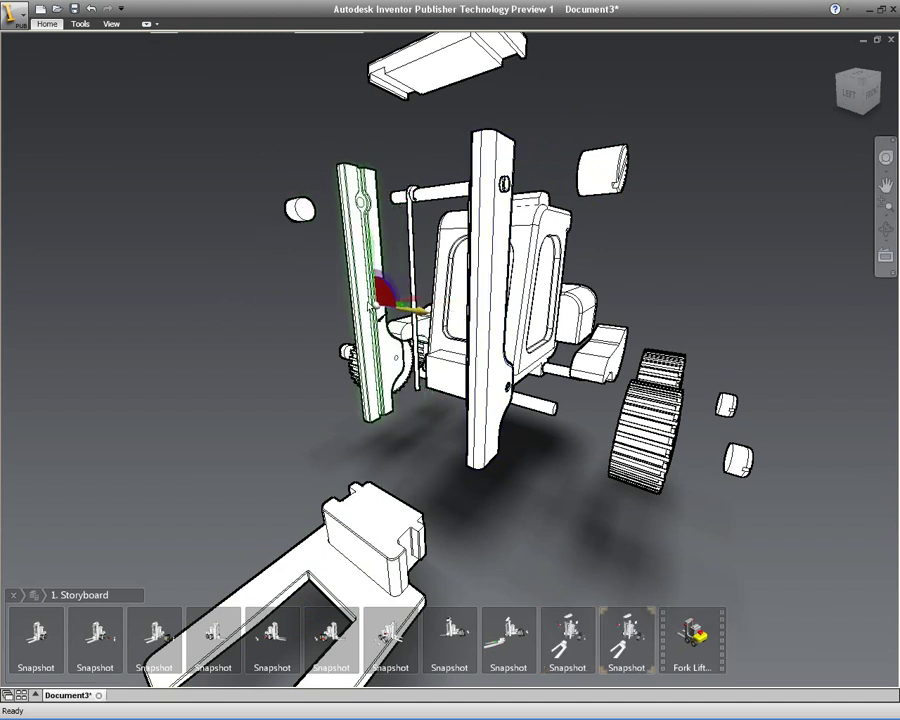
left_click(488, 250)
left_click_drag(552, 328, 450, 396)
key("F4")
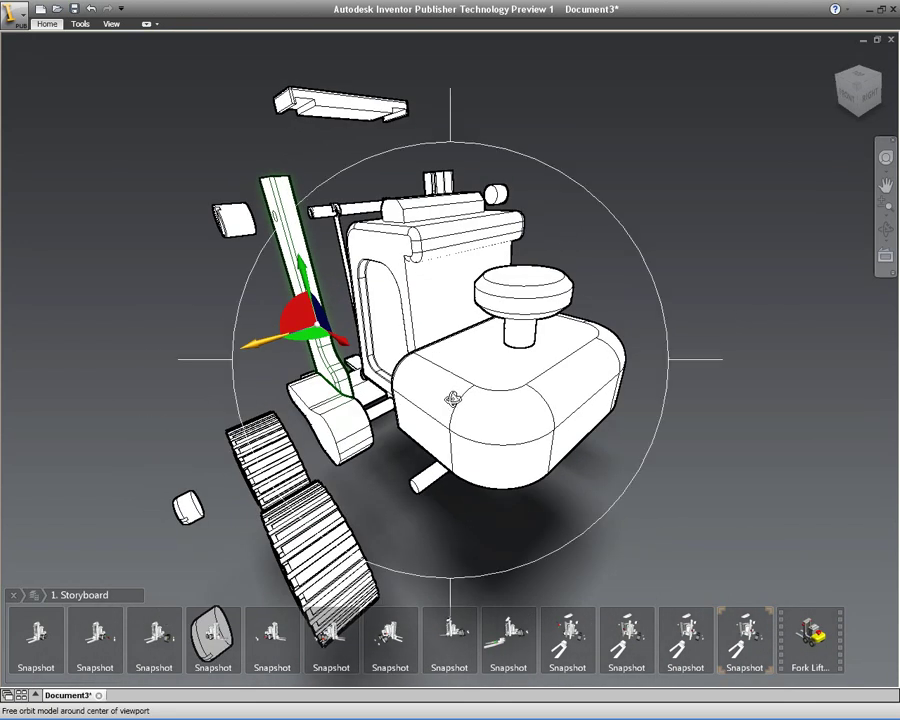
Lift the fuel tank, then bring it forward, snapshotting each move, and return to isometric view
key("Escape")
left_click(580, 381)
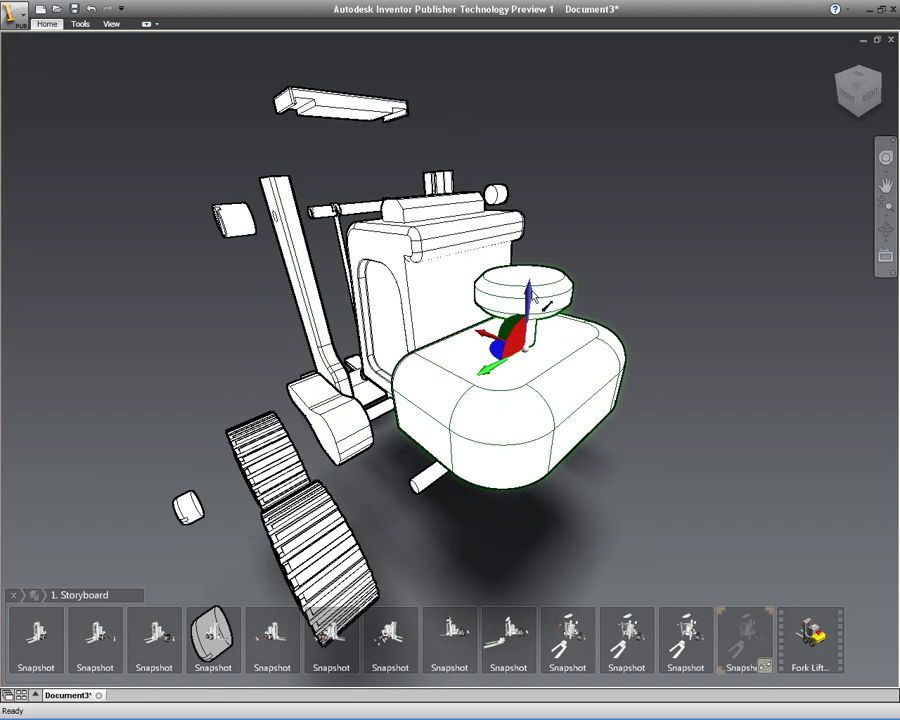
left_click_drag(531, 296, 535, 240)
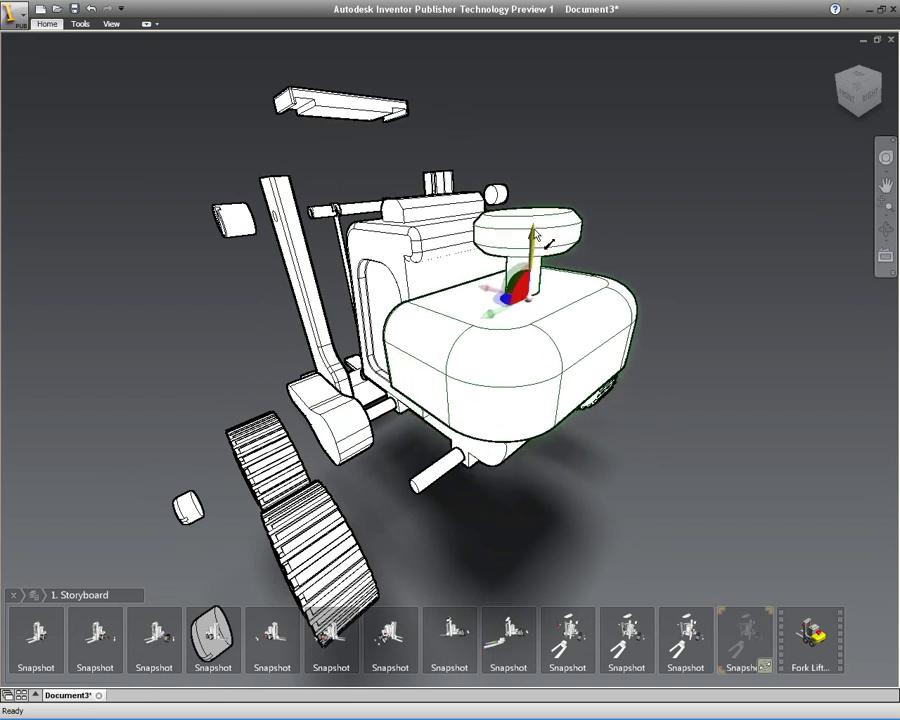
left_click(689, 315)
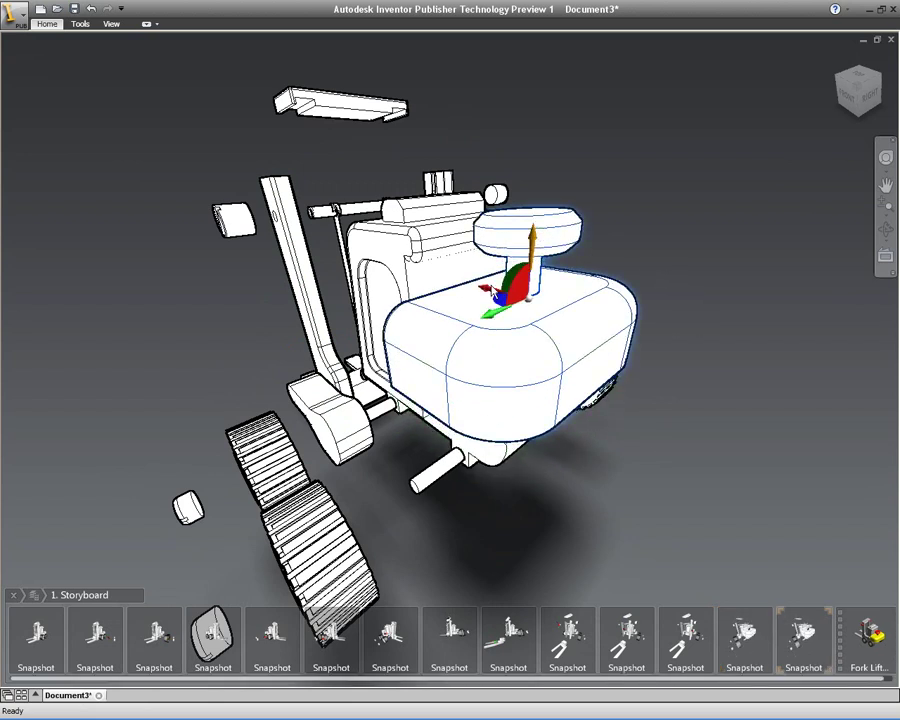
left_click_drag(488, 290, 598, 338)
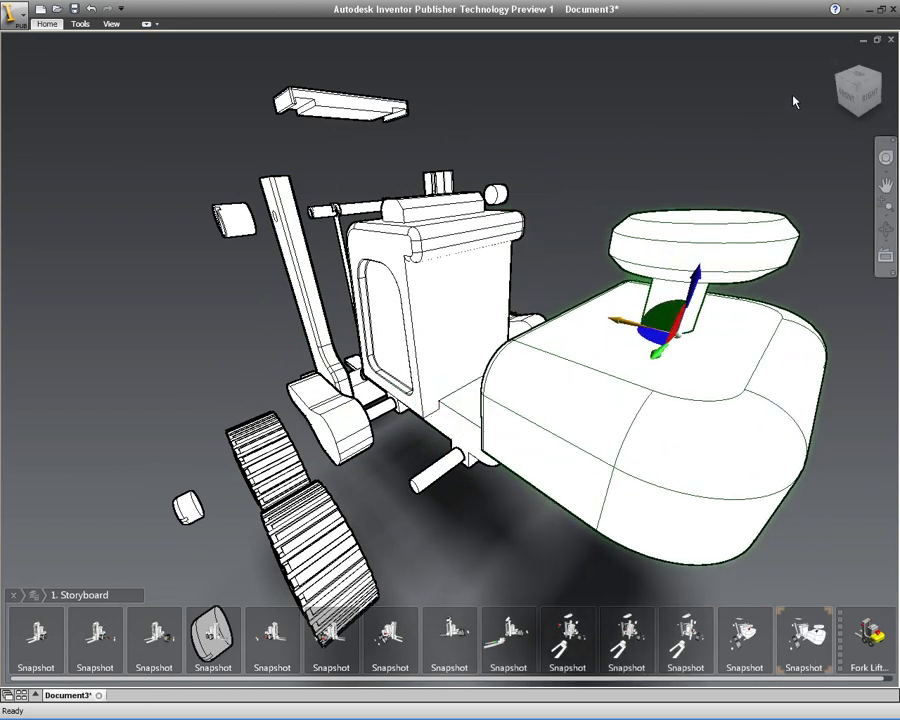
left_click(691, 137)
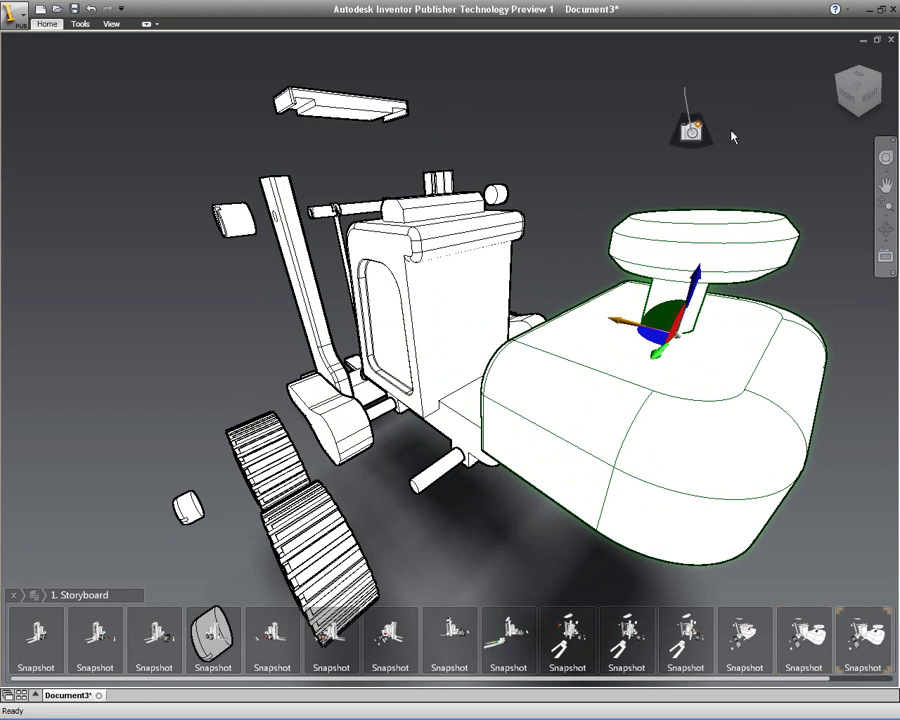
left_click(838, 82)
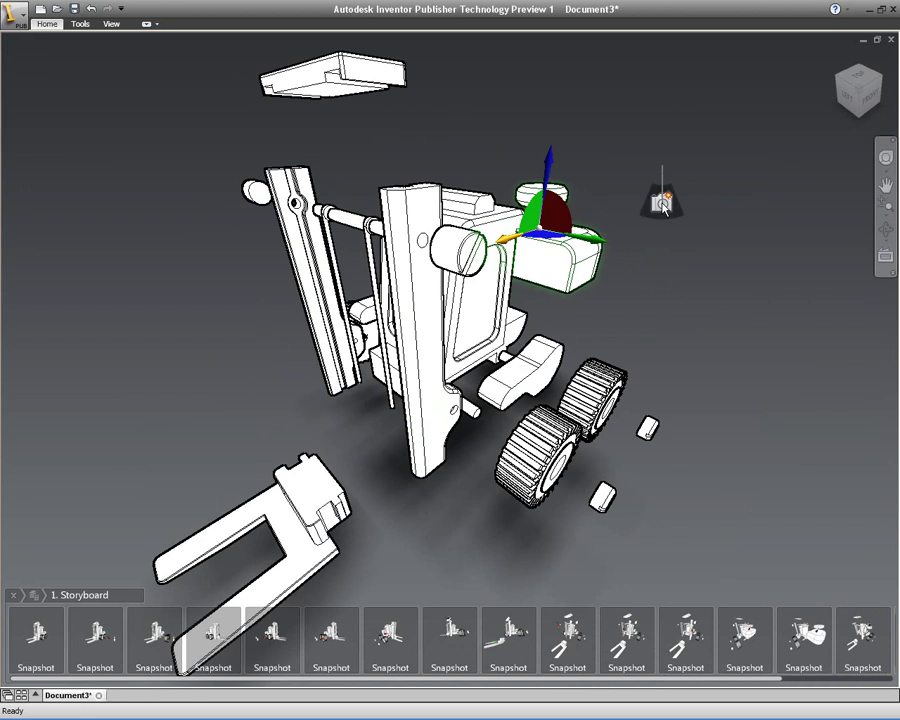
Choose the elbow callout type and attach a blank callout to the engine block
left_click(662, 208)
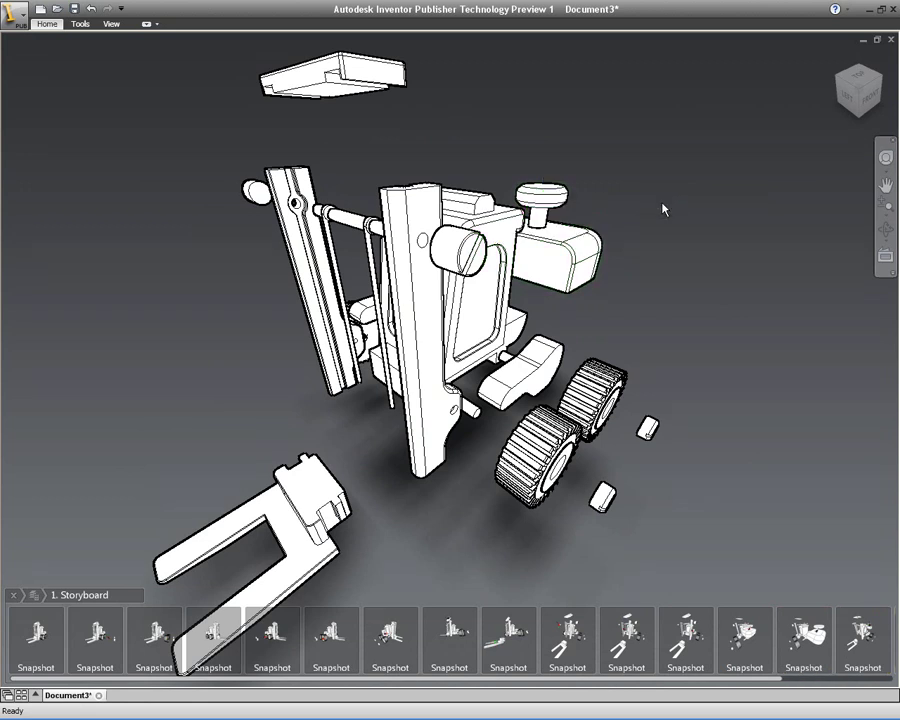
left_click(80, 24)
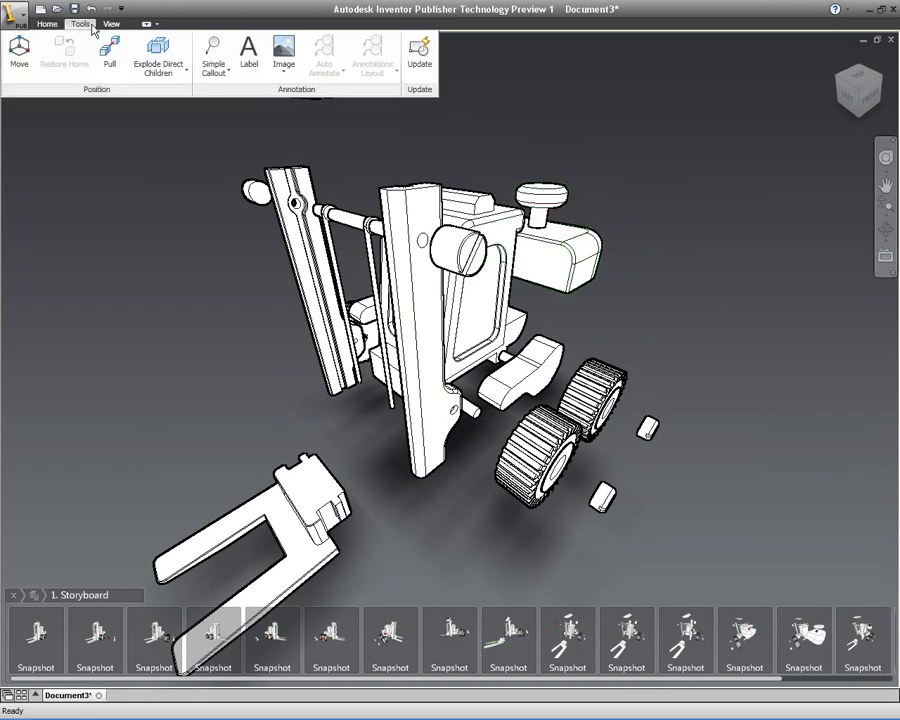
left_click(218, 72)
left_click(208, 124)
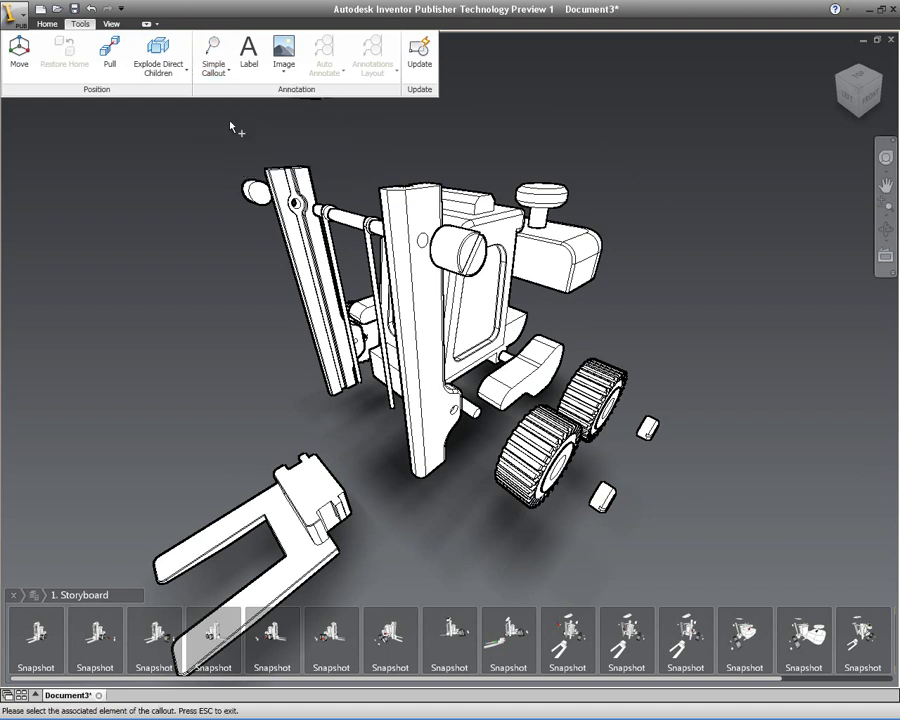
left_click(604, 238)
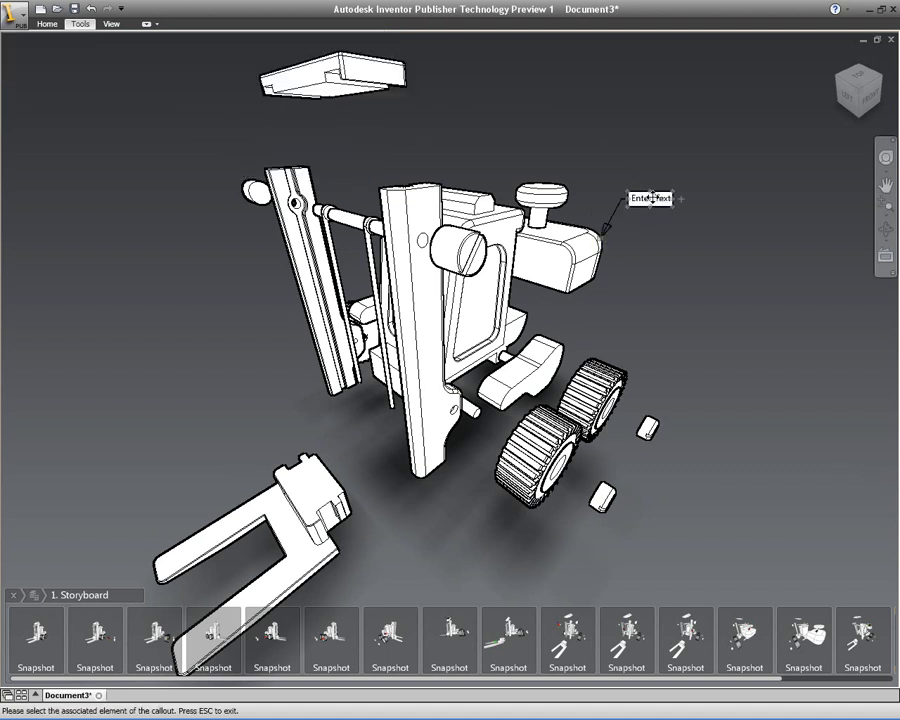
left_click(672, 183)
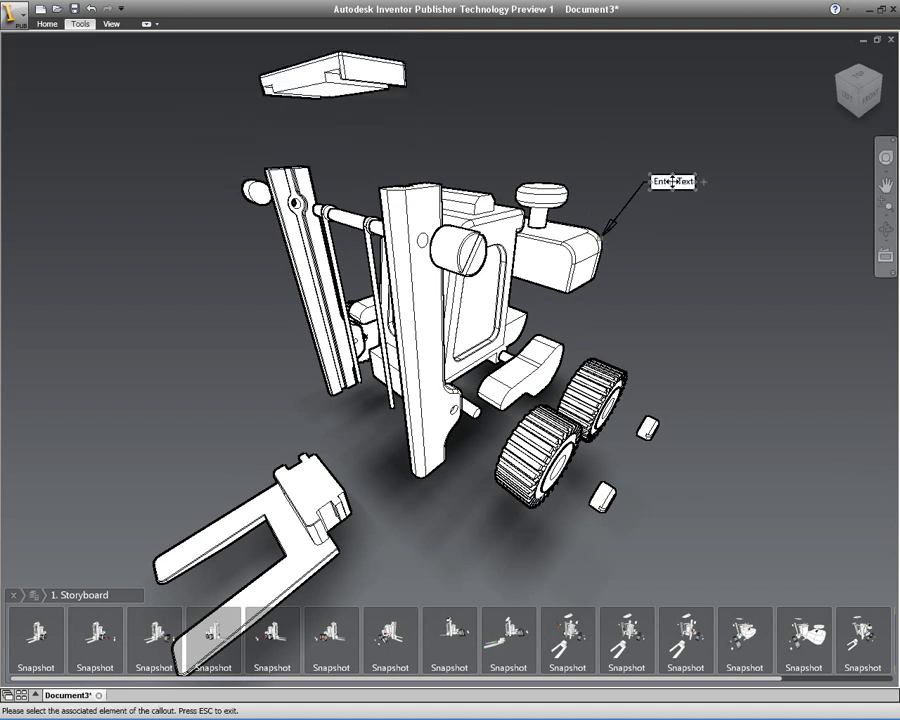
Add elbow callouts to the rear wheel, the small bushing and the top plate corner
left_click(614, 365)
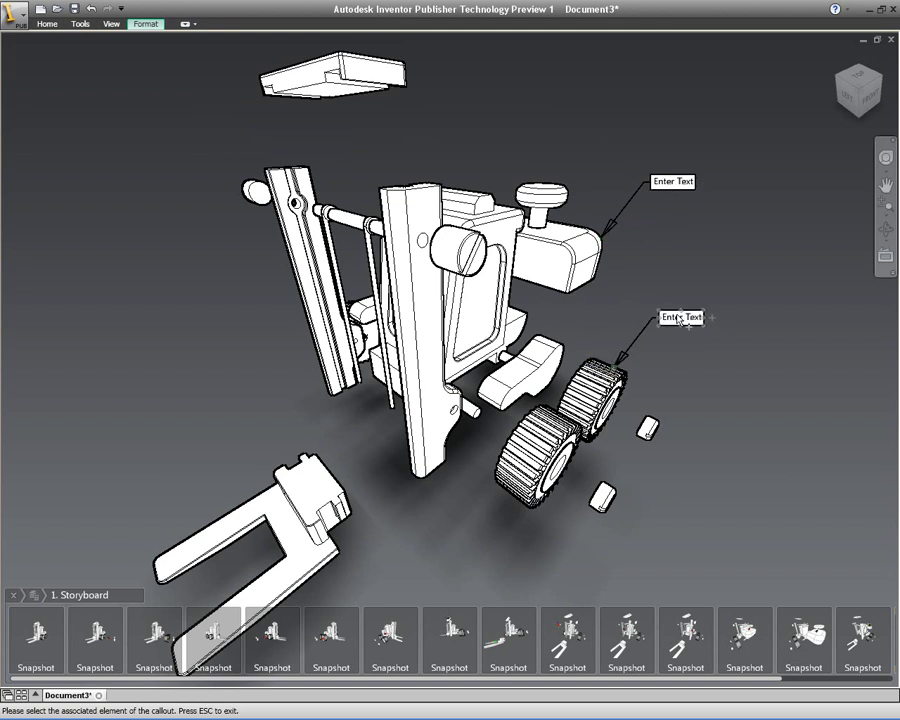
left_click(682, 317)
left_click(650, 432)
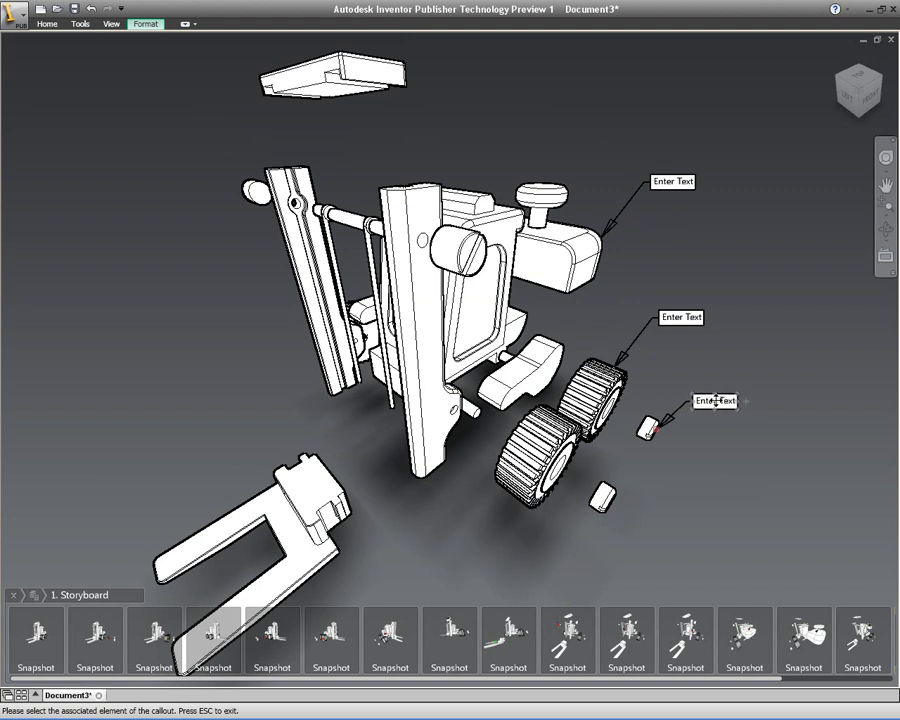
left_click(745, 400)
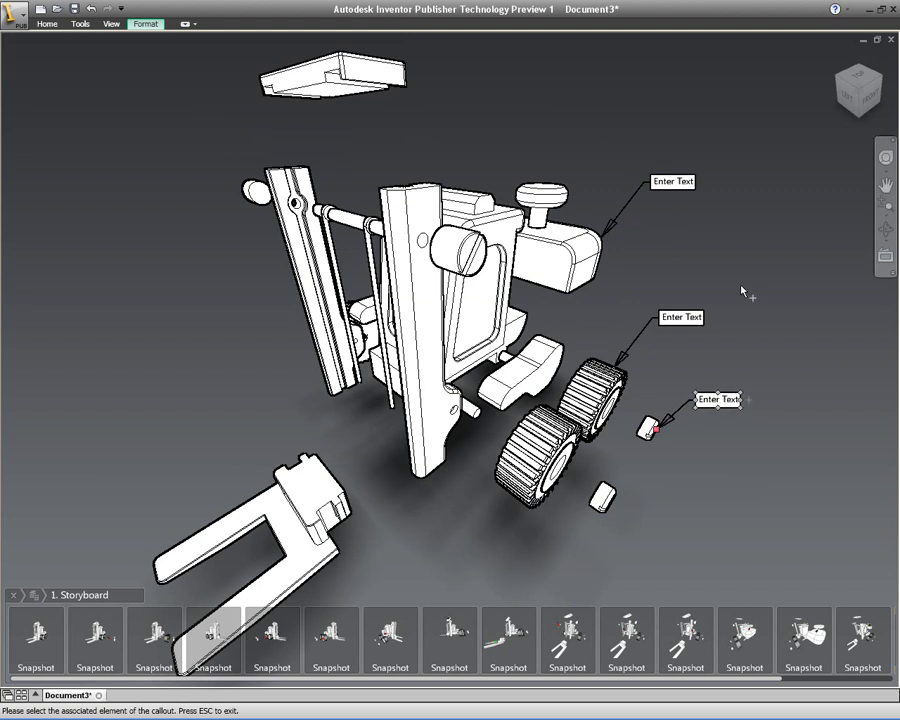
left_click(408, 80)
left_click(487, 121)
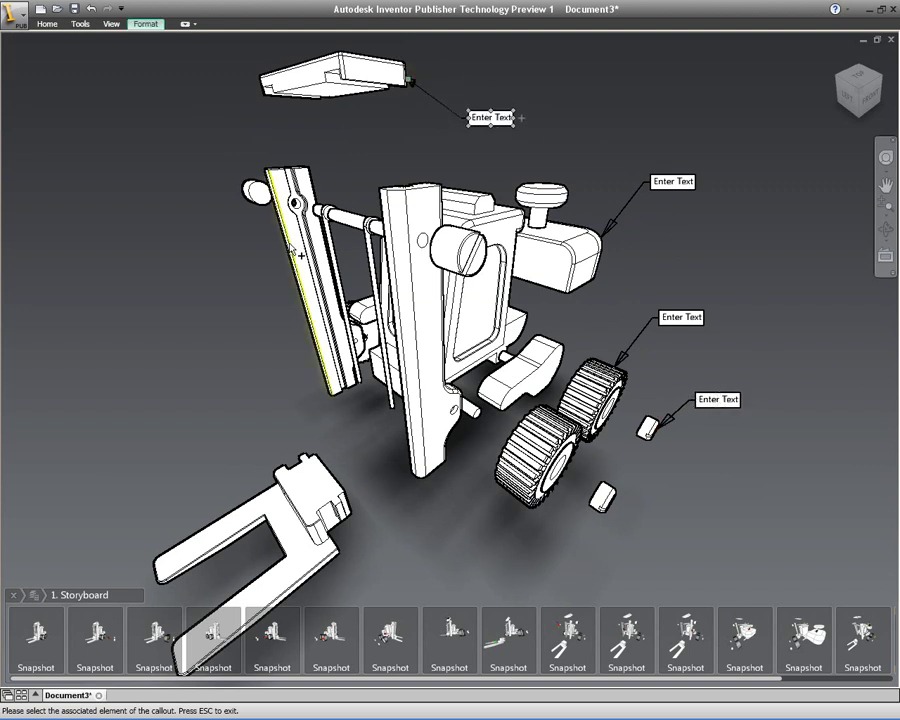
Add elbow callouts to the left rail, the fork and the top of the body
left_click(293, 246)
left_click(213, 250)
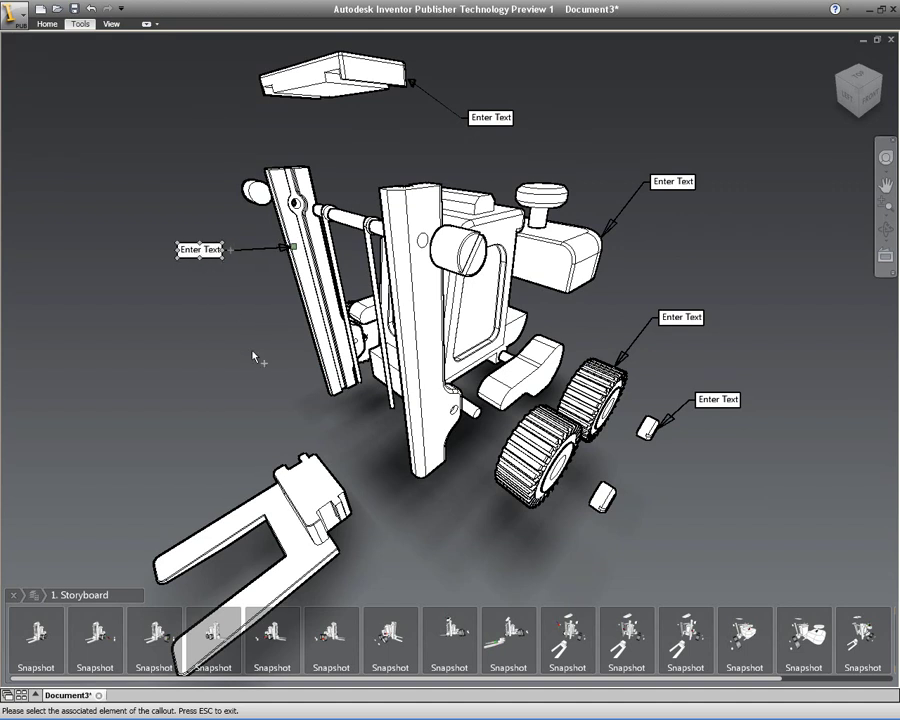
left_click(298, 469)
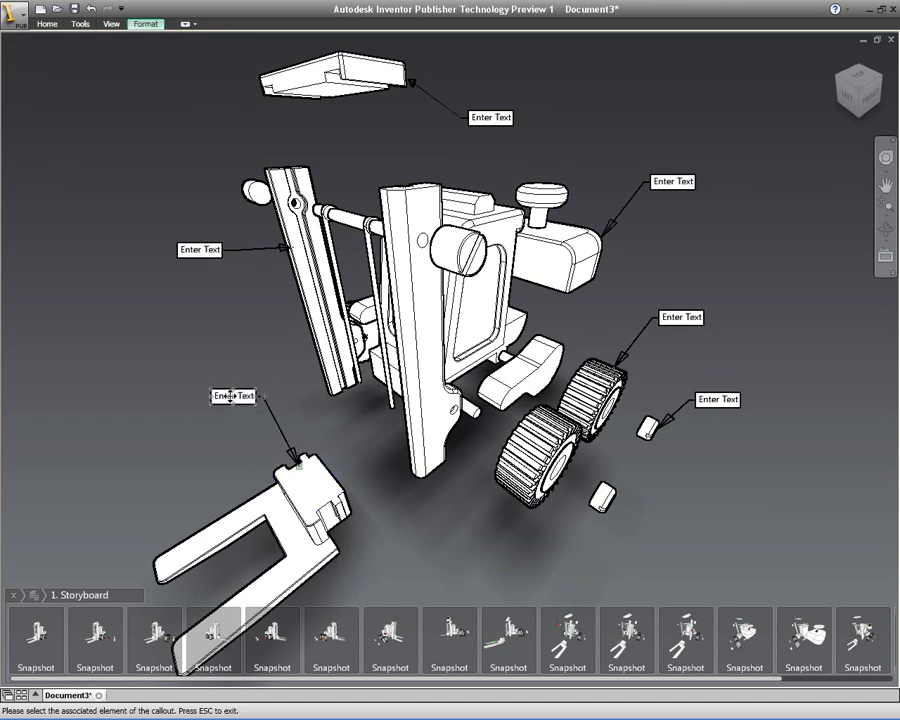
left_click(221, 388)
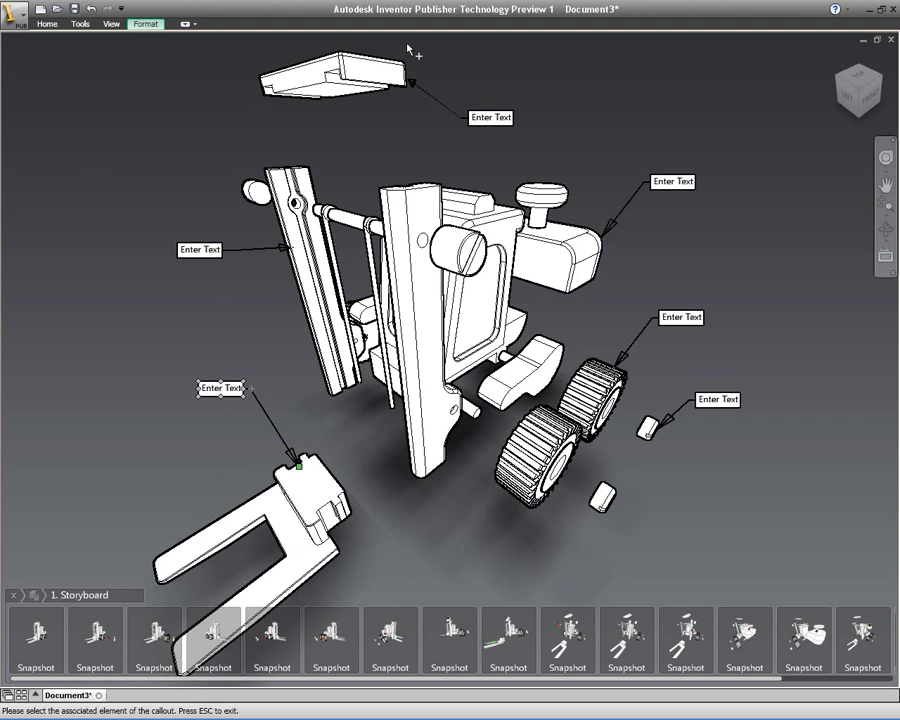
left_click(466, 193)
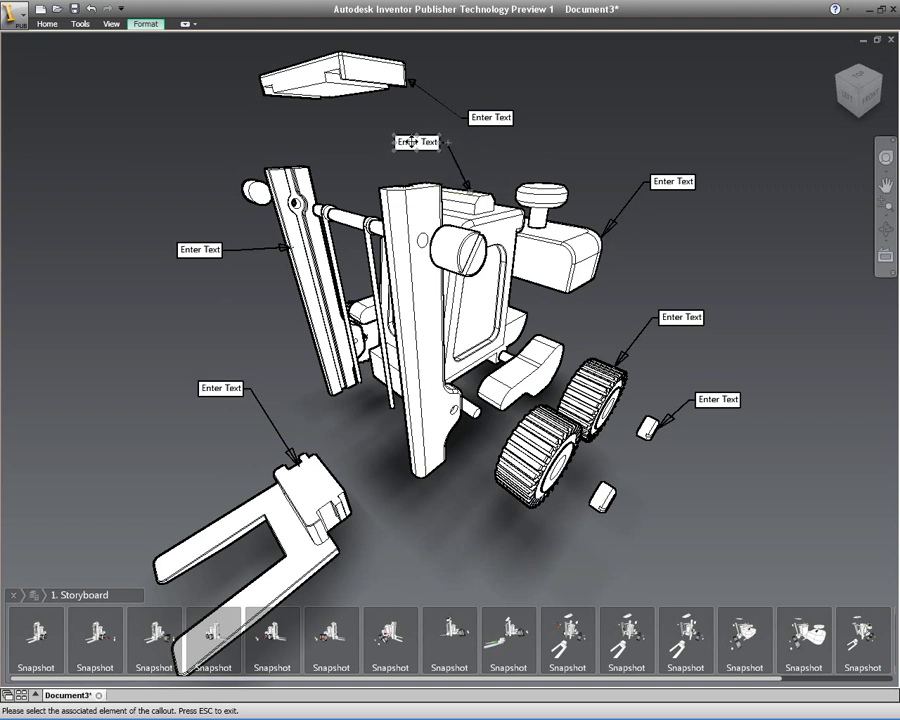
left_click(404, 139)
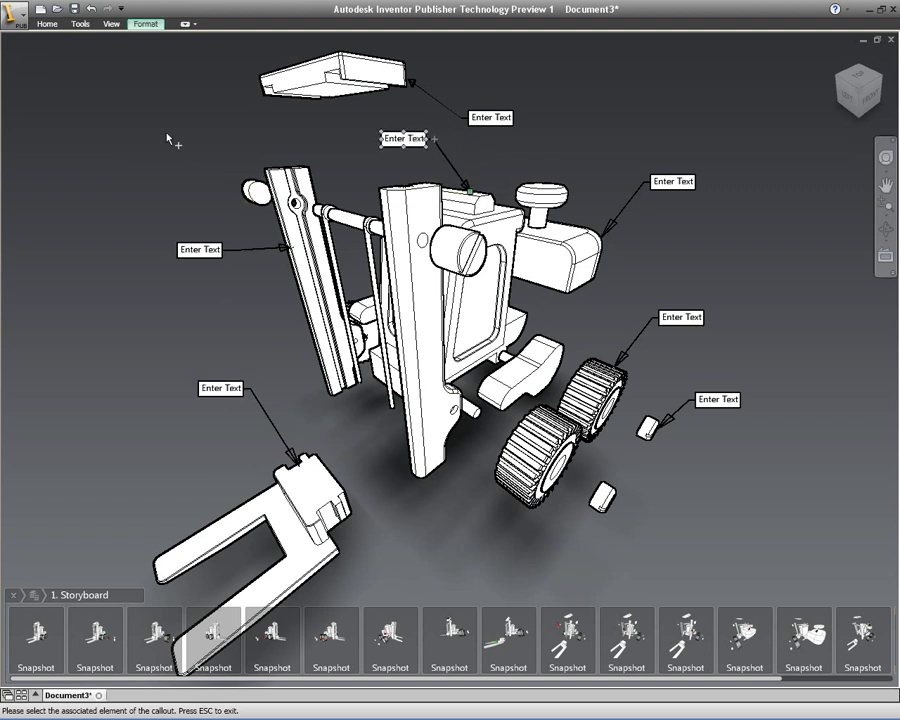
Finish placing callouts and select the fork, rail, body, top plate, engine and wheel callouts together
key("Escape")
left_click(206, 387)
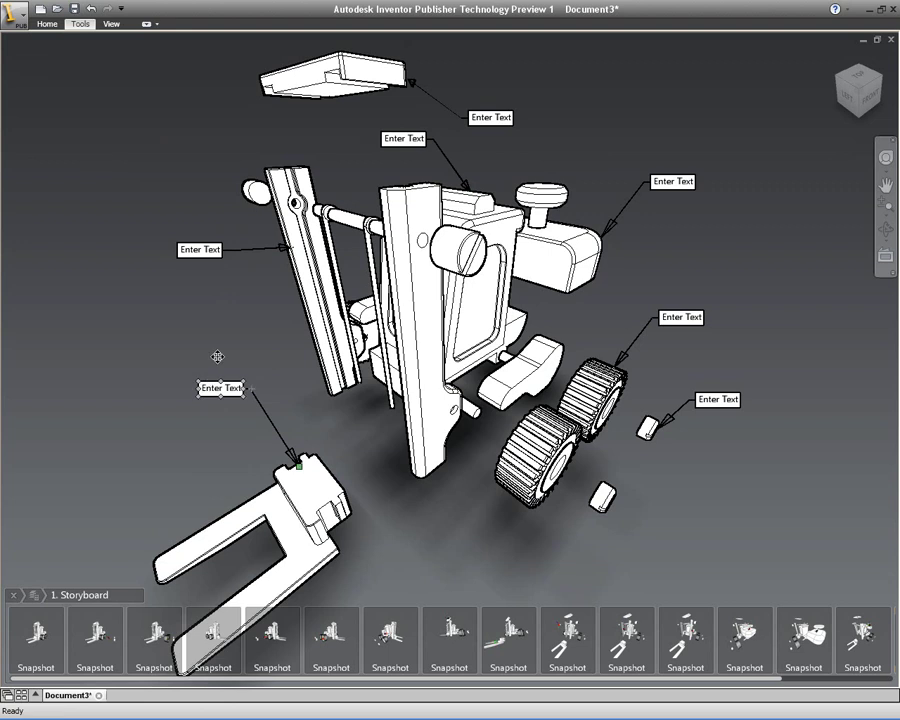
left_click(199, 250, "ctrl")
left_click(386, 140, "ctrl")
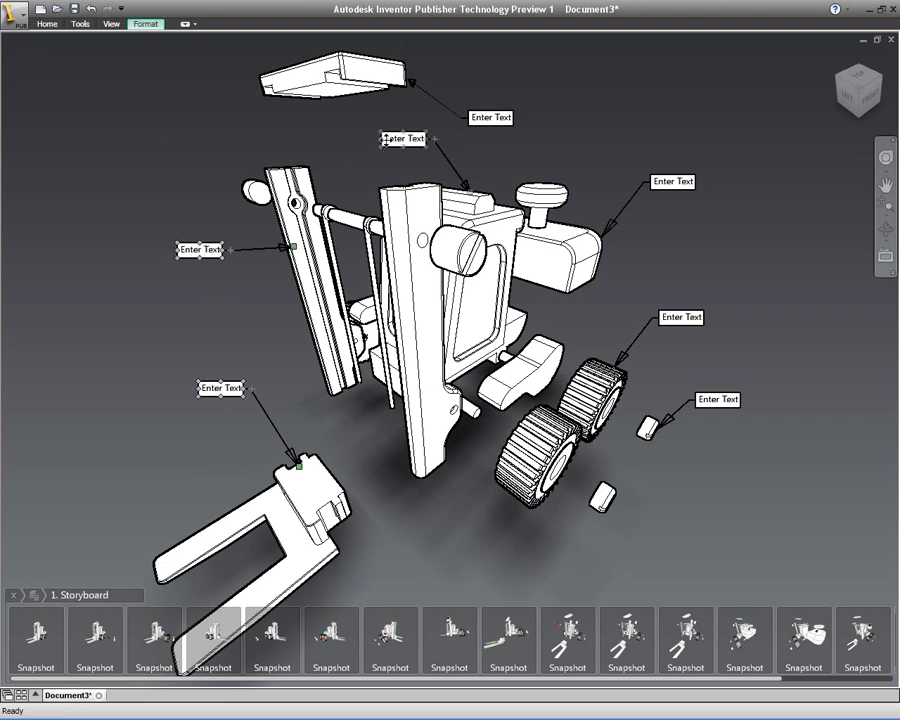
left_click(491, 117, "ctrl")
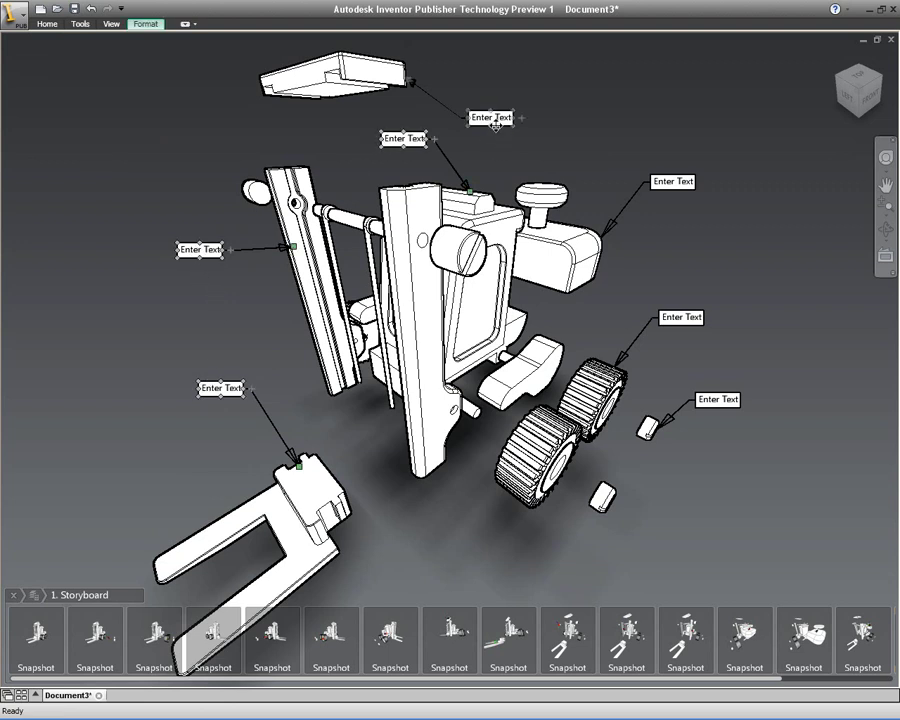
left_click(676, 183, "ctrl")
left_click(685, 312, "ctrl")
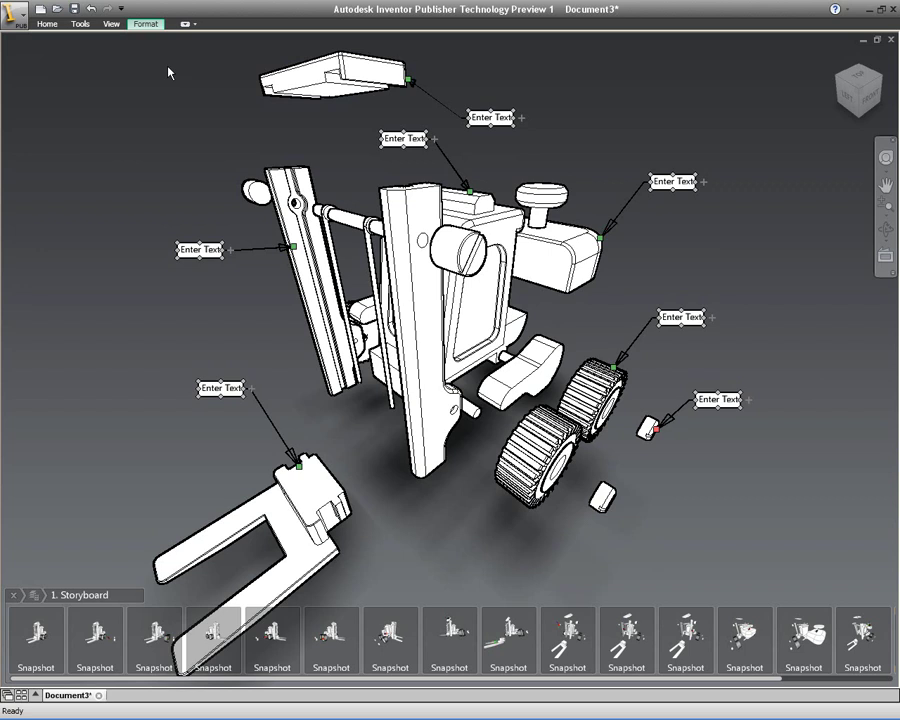
Associate the selected callouts with each part's Part Number property
left_click(80, 23)
left_click(145, 23)
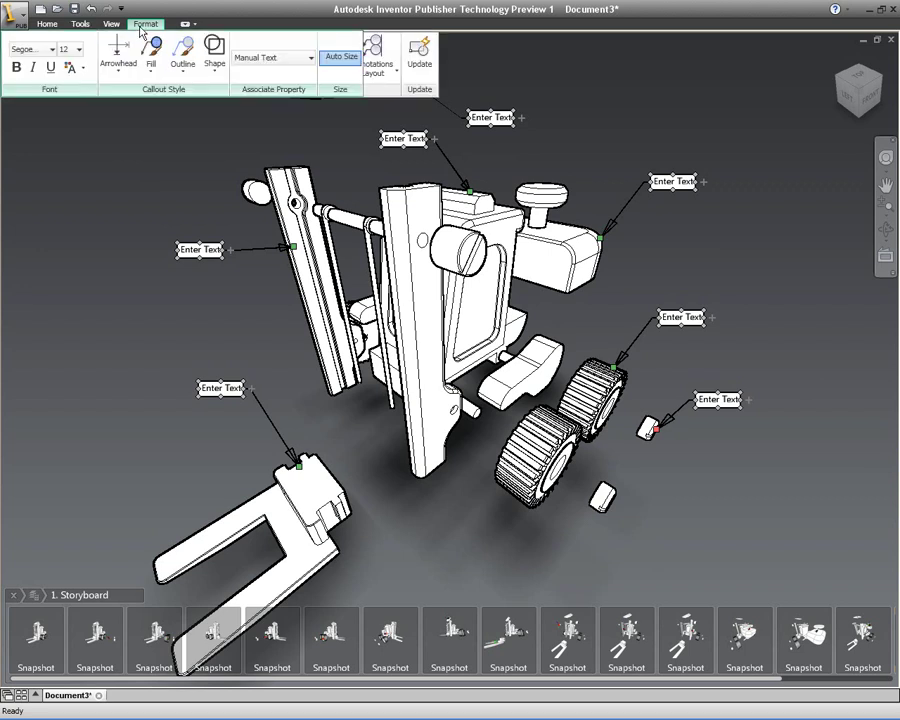
left_click(312, 62)
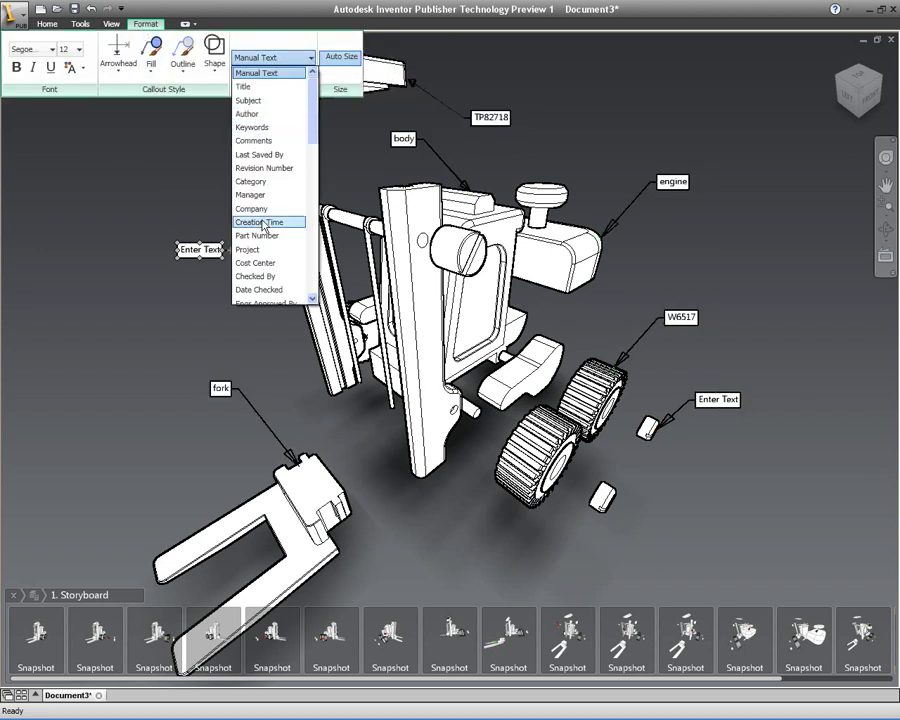
left_click(260, 235)
left_click(186, 196)
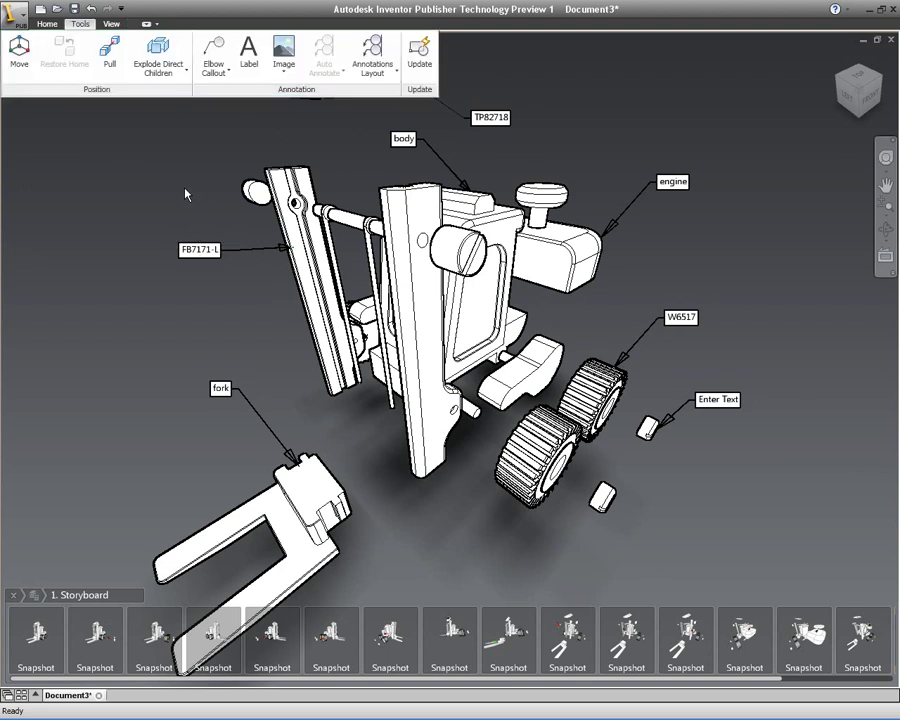
Activate the first snapshot's assembled view, then play the storyboard presentation from it
right_click(36, 636)
left_click(42, 492)
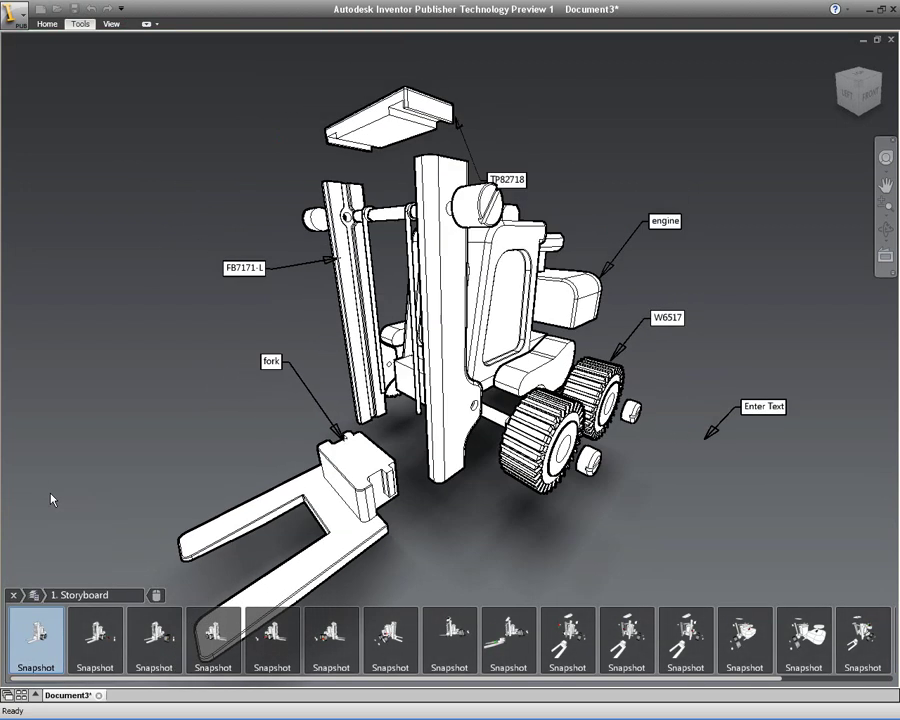
right_click(27, 641)
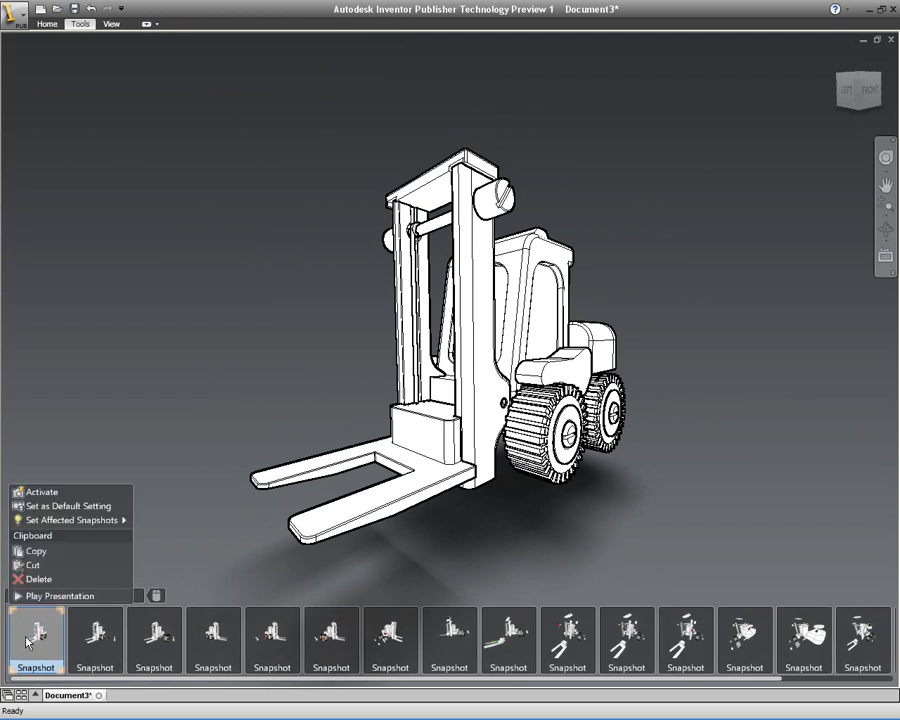
left_click(40, 596)
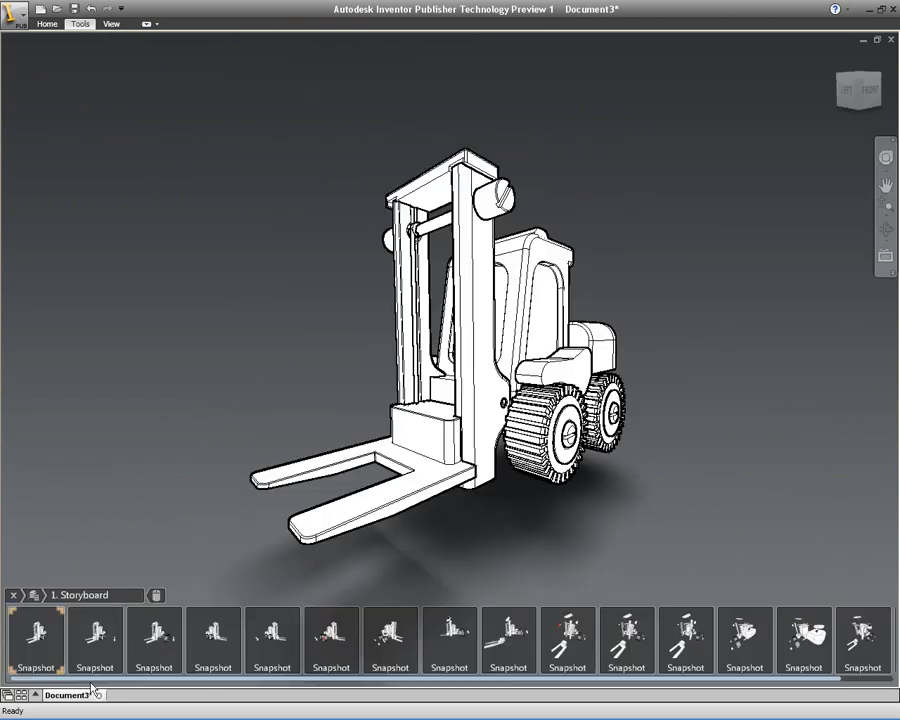
Set the durations of the first and second snapshots to 1
left_click(42, 596)
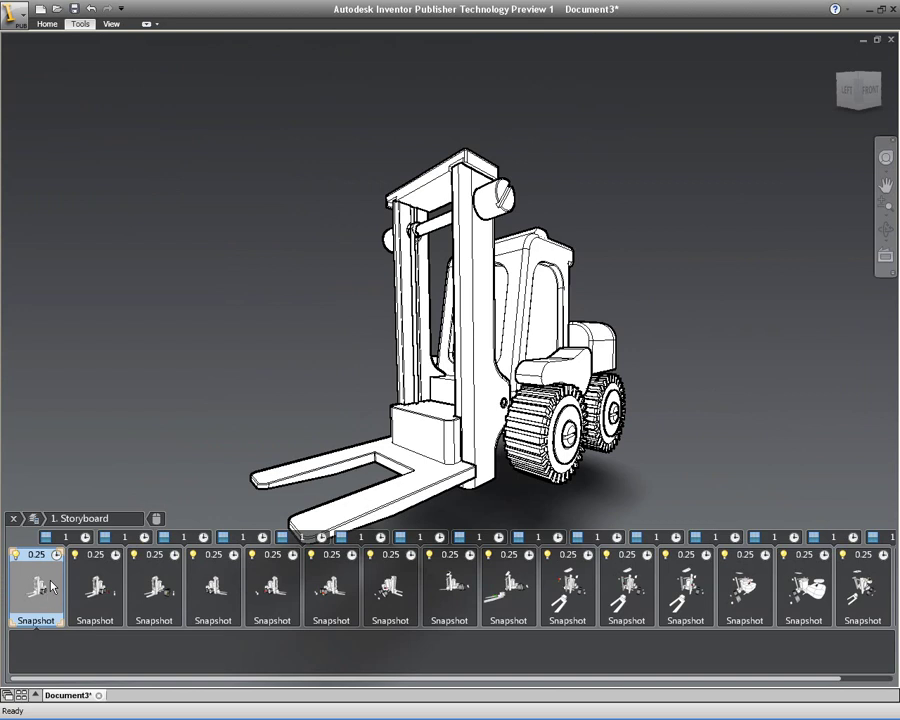
left_click(38, 558)
type("1")
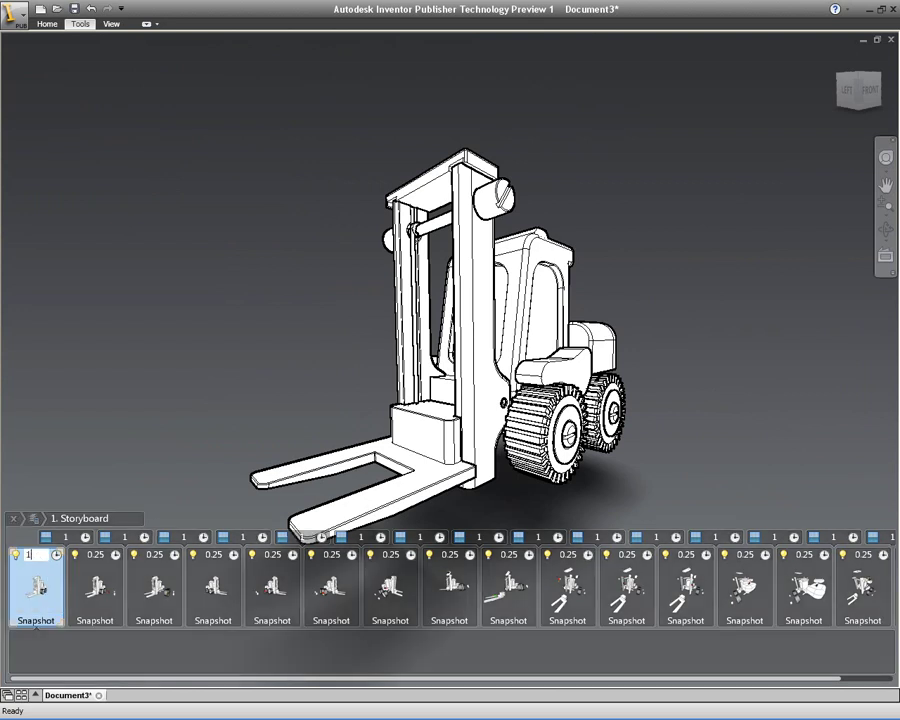
key("Return")
left_click(98, 580)
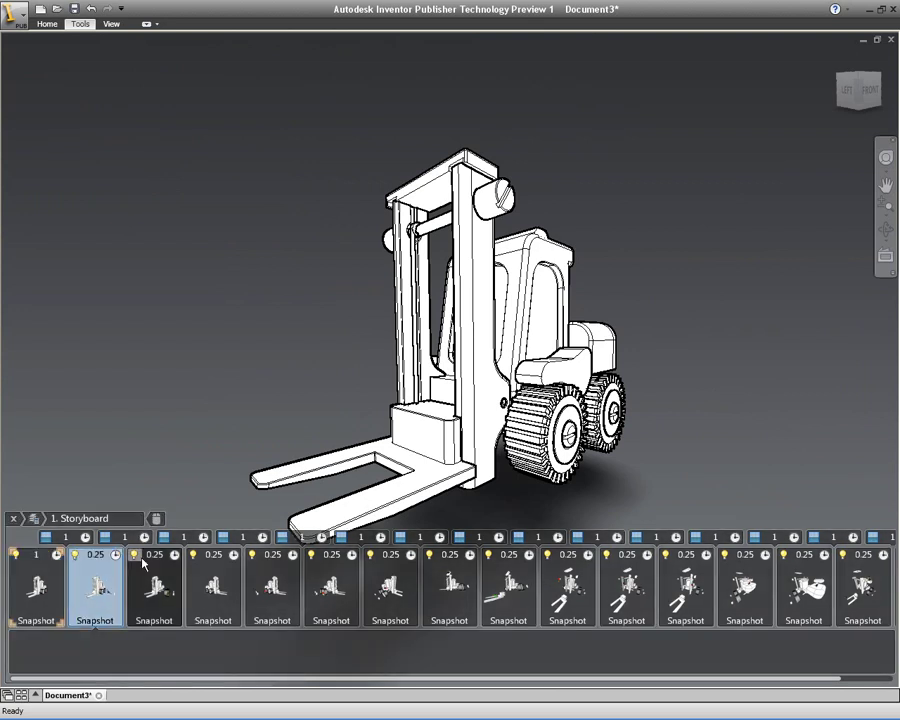
left_click(100, 554)
type("1")
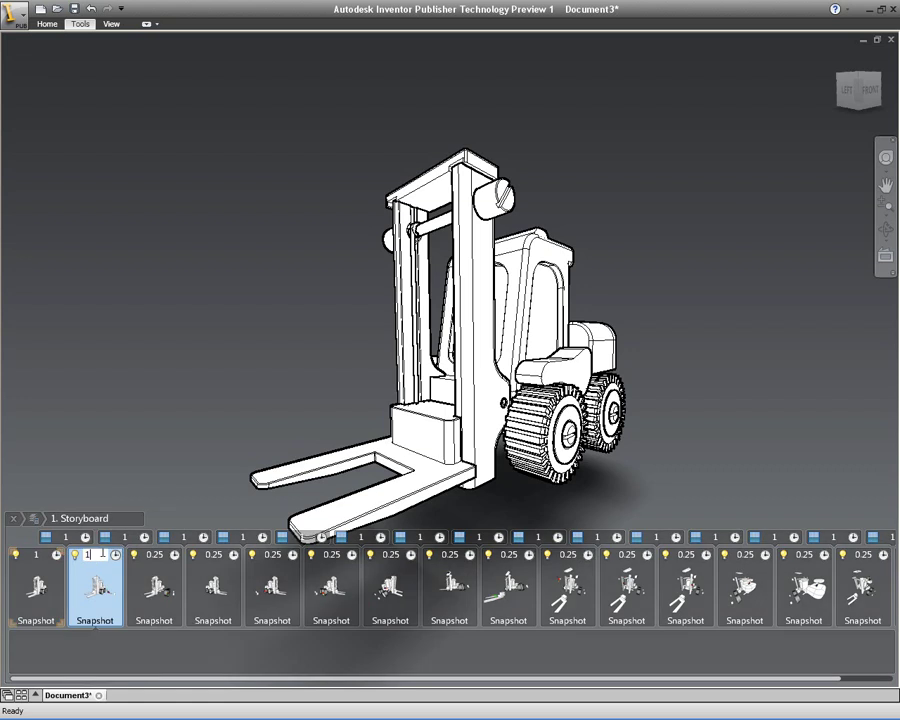
key("Return")
Set the third and fourth snapshots' durations to 1 as well
left_click(162, 562)
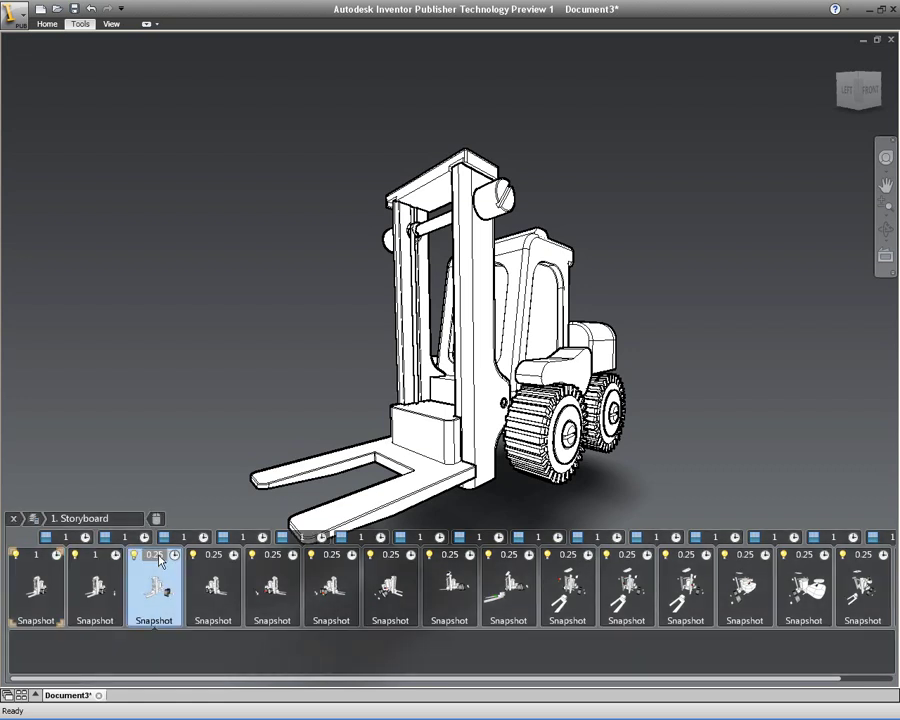
type("1")
key("Return")
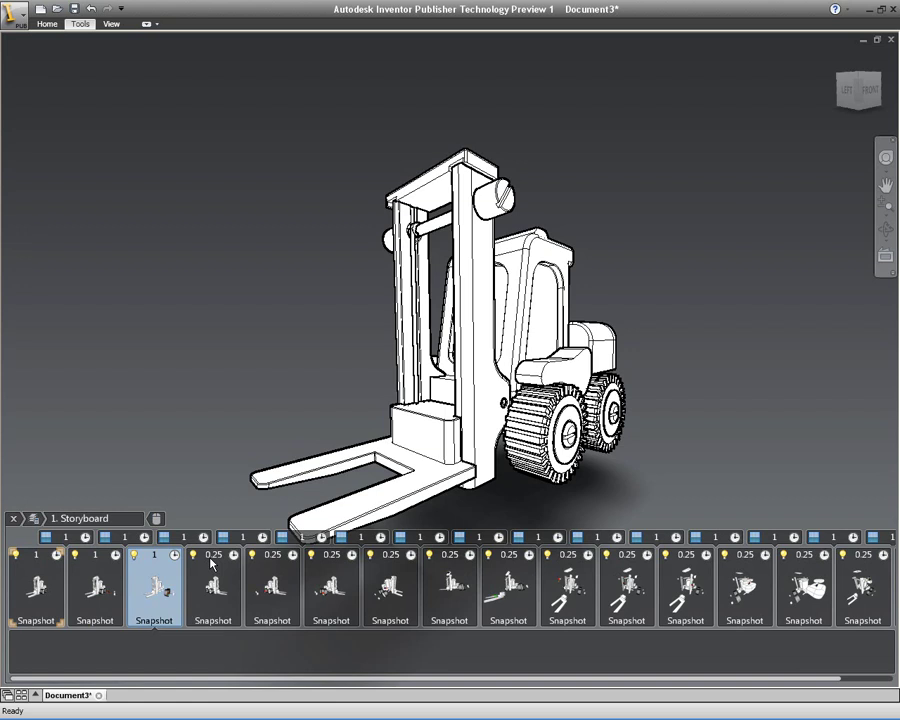
left_click(213, 555)
type("1")
key("Return")
From the first snapshot's menu choose which snapshots the setting affects, then start its description
left_click(38, 585)
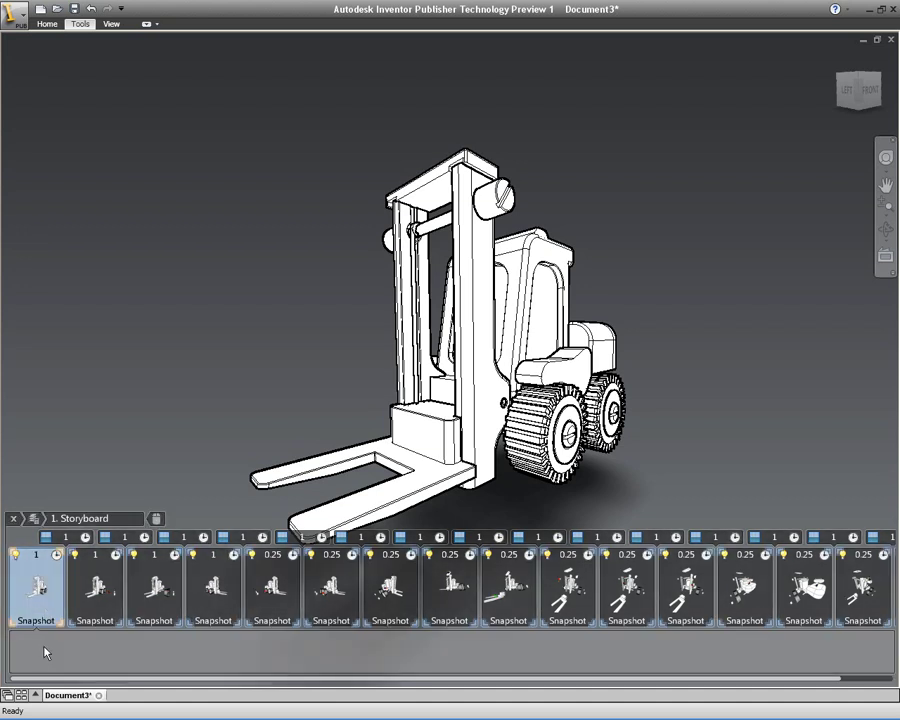
right_click(40, 585)
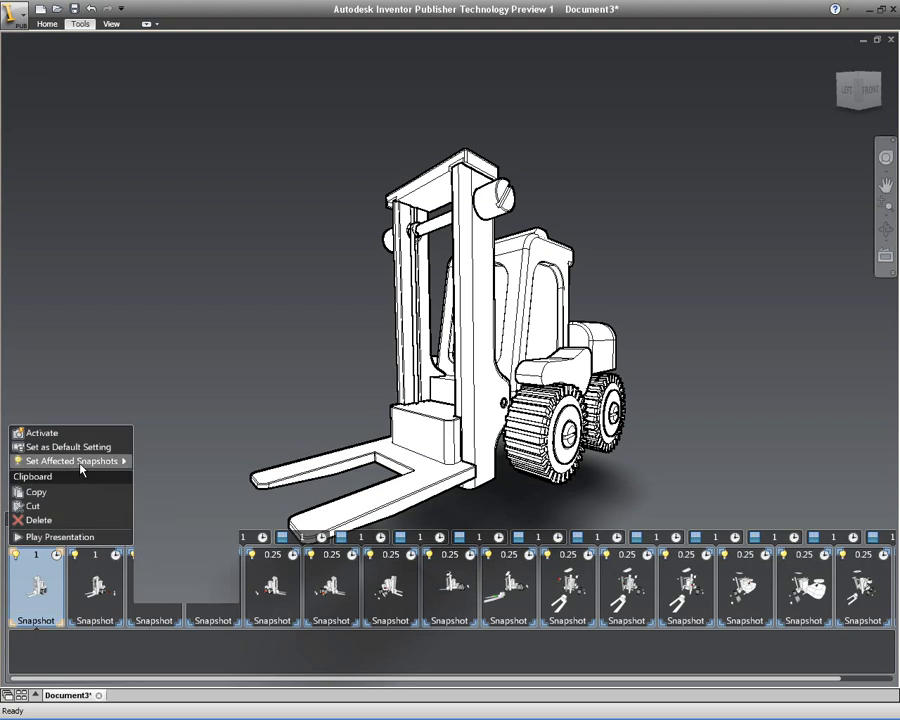
mouse_move(80, 462)
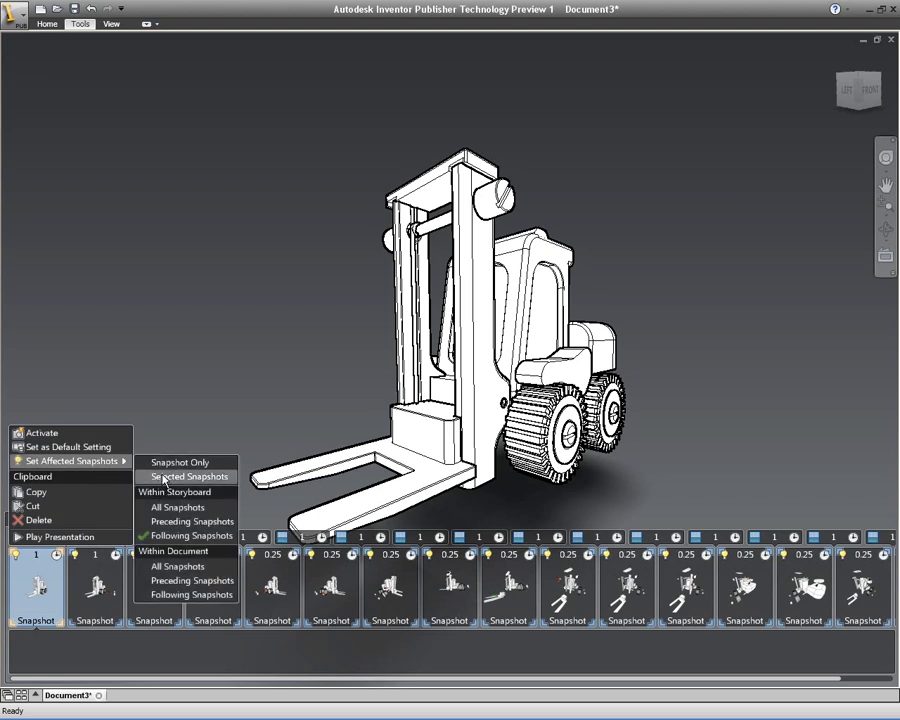
left_click(165, 463)
left_click(48, 662)
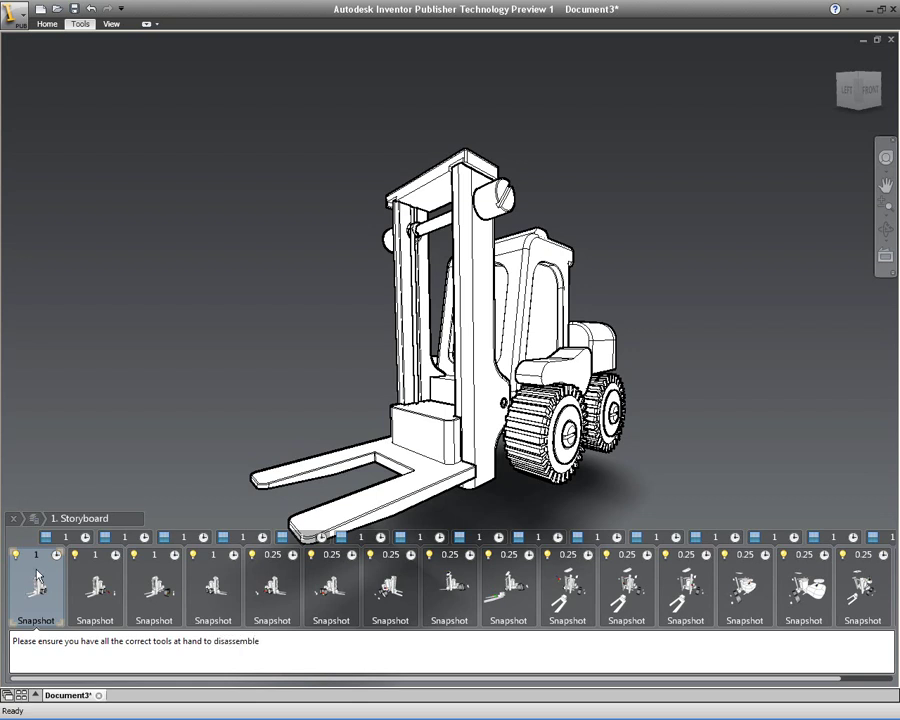
Describe snapshots 2 and 3 (correcting to 'axis'), and give snapshot 5 'Repeat the procedure on the opposite side'
left_click(95, 590)
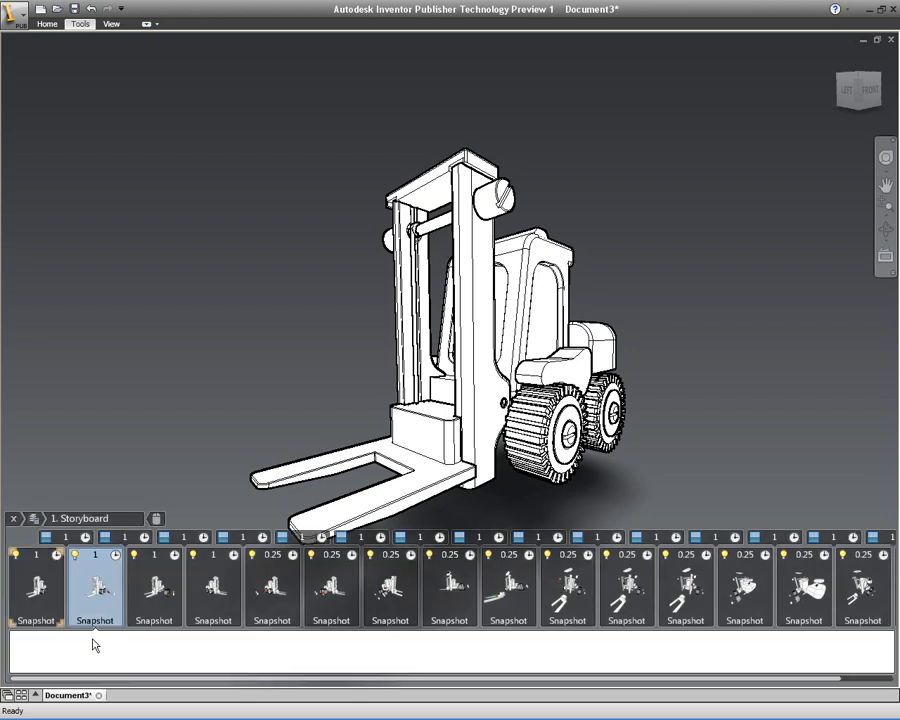
left_click(92, 640)
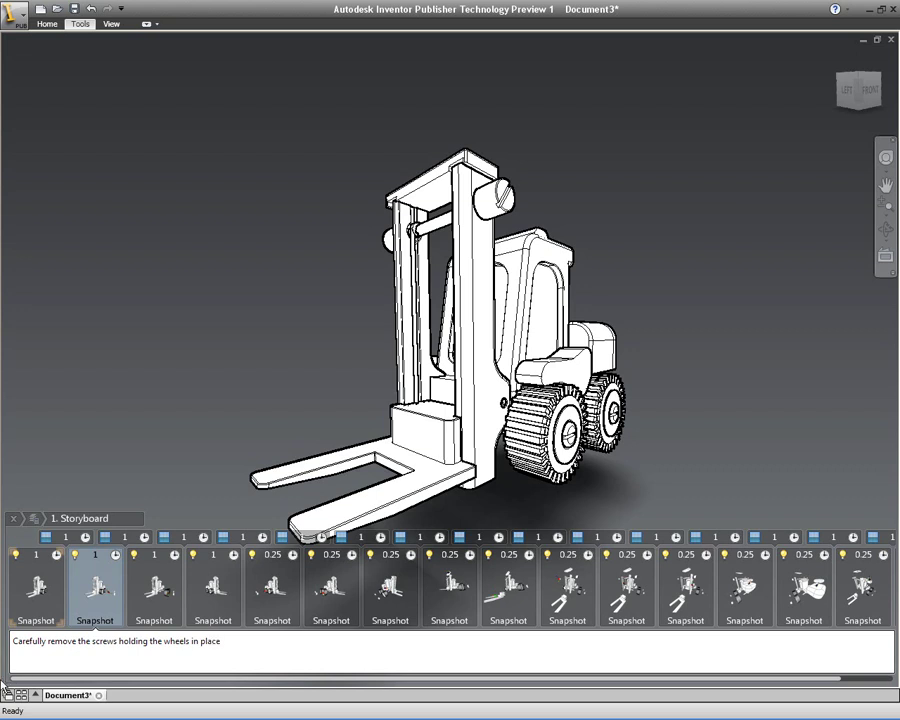
left_click(158, 606)
left_click(143, 650)
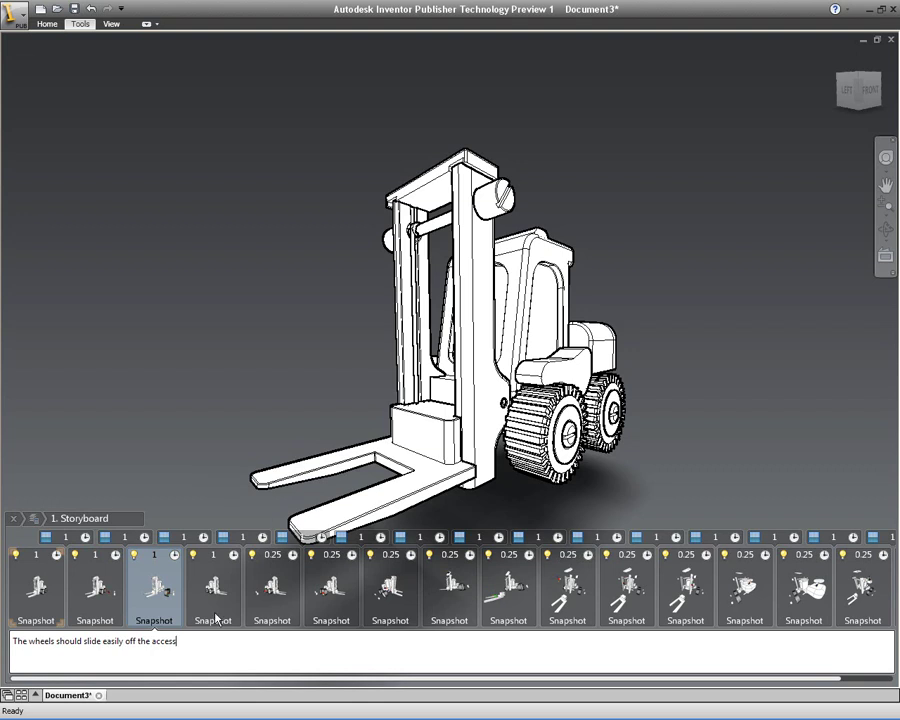
key("BackSpace")
key("BackSpace")
type("xi")
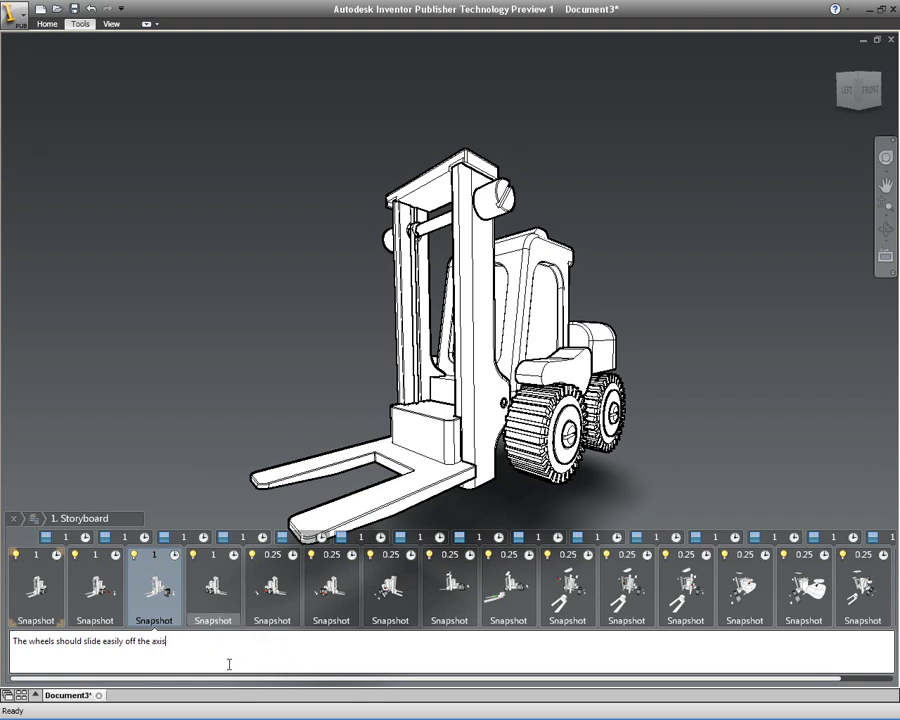
left_click(268, 585)
left_click(243, 651)
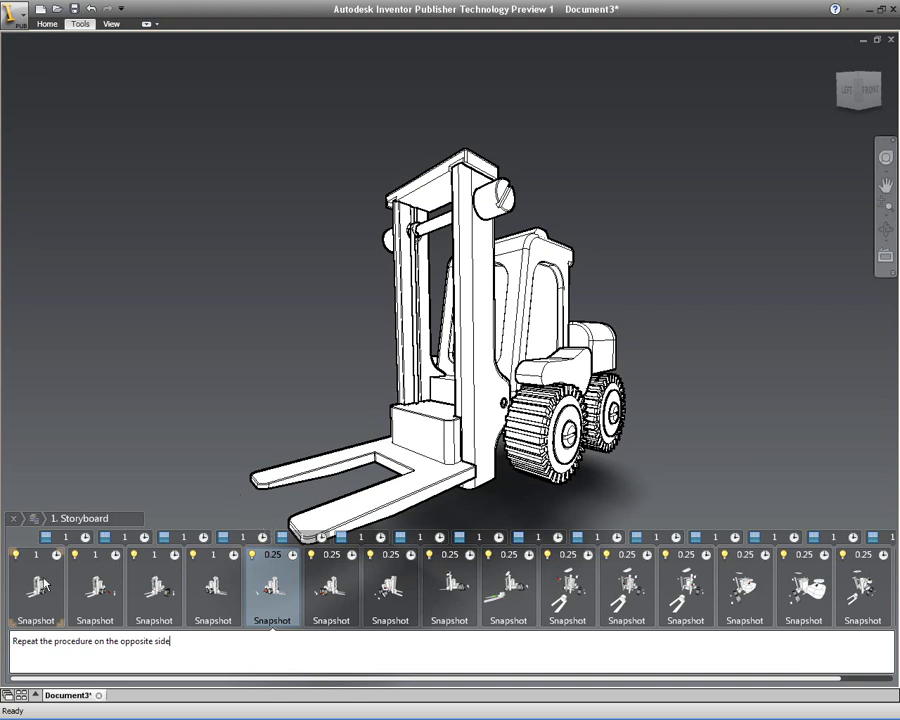
Play the storyboard from the Storyboards overview through snapshot 16, then exit the presentation
left_click(158, 468)
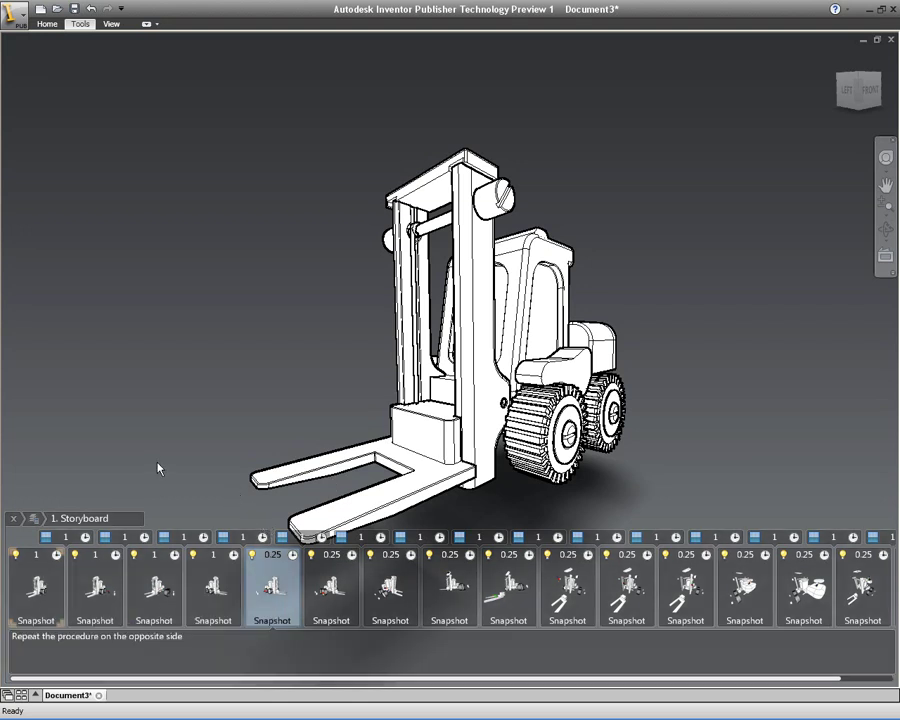
left_click(34, 520)
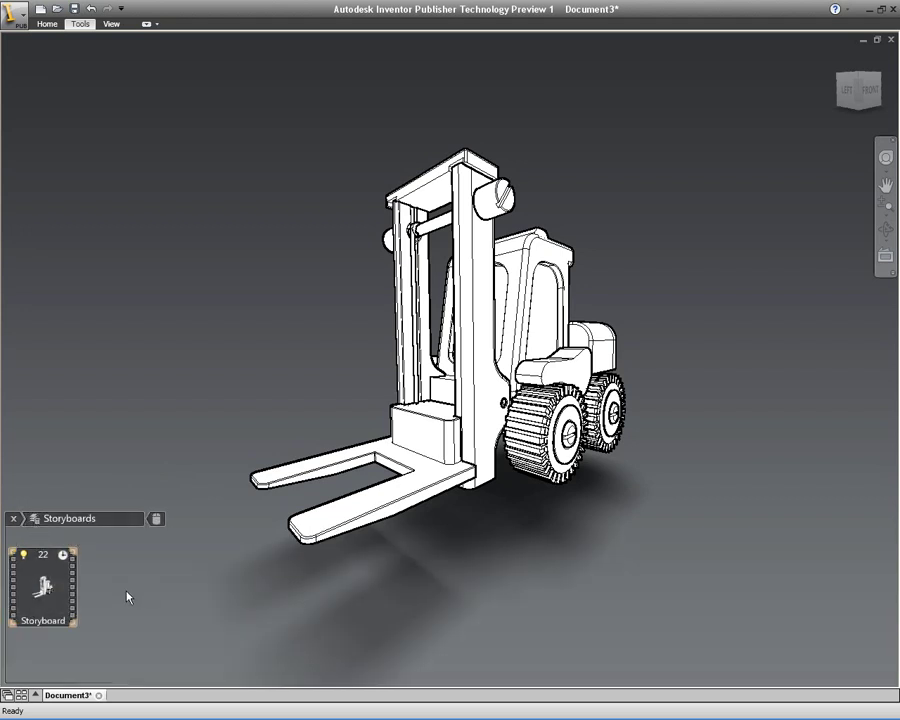
left_click(63, 519)
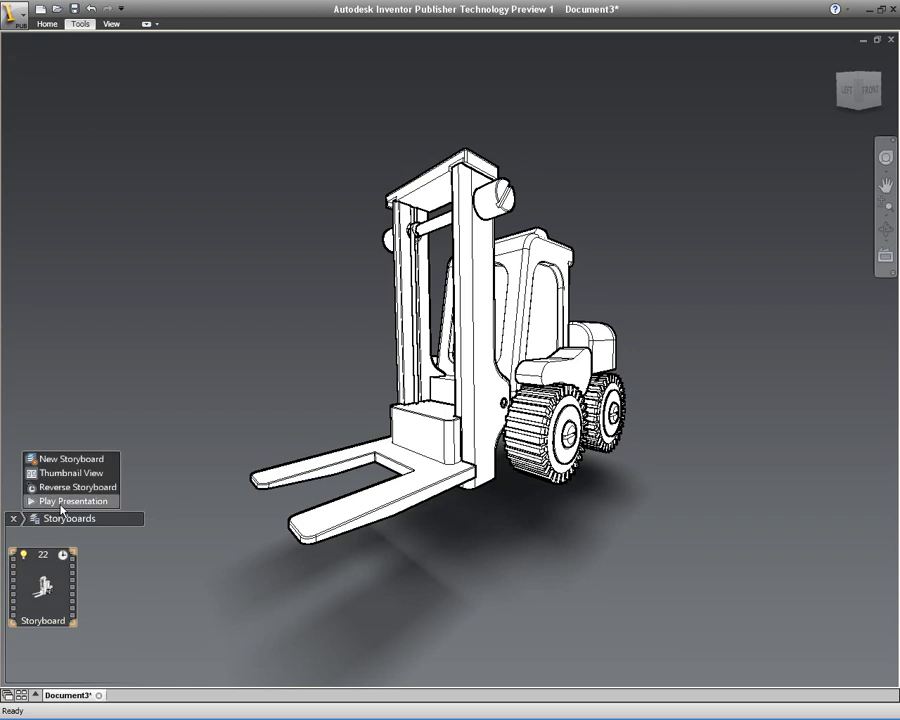
left_click(70, 501)
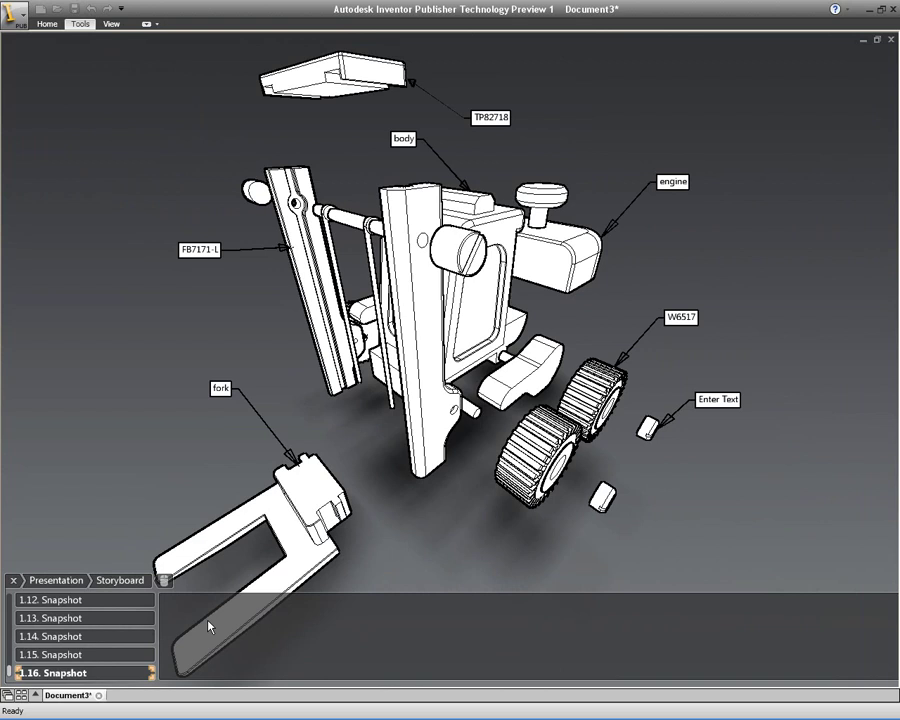
left_click(60, 582)
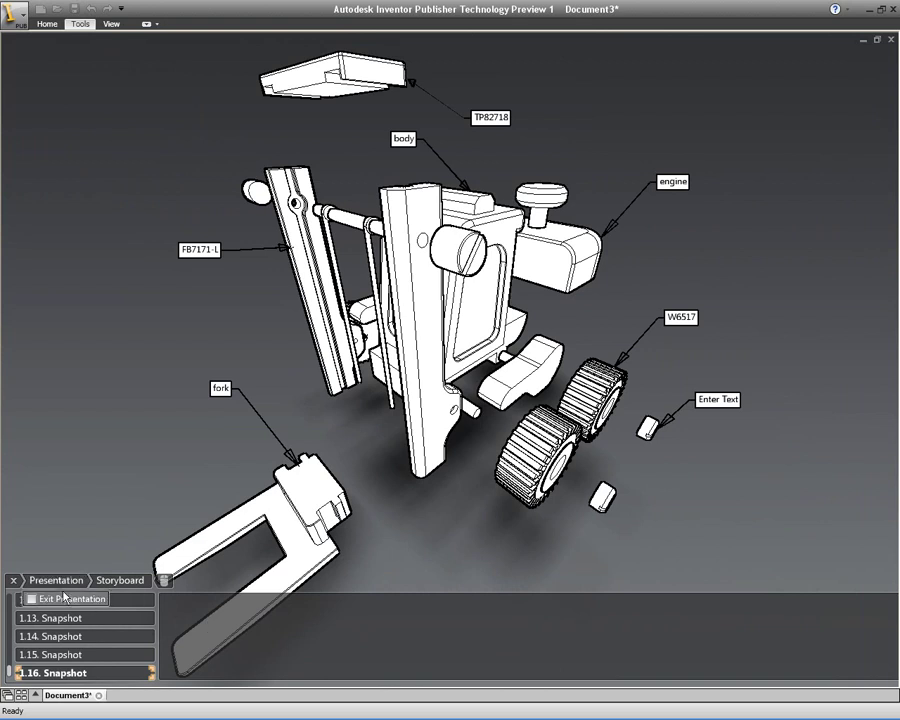
left_click(64, 598)
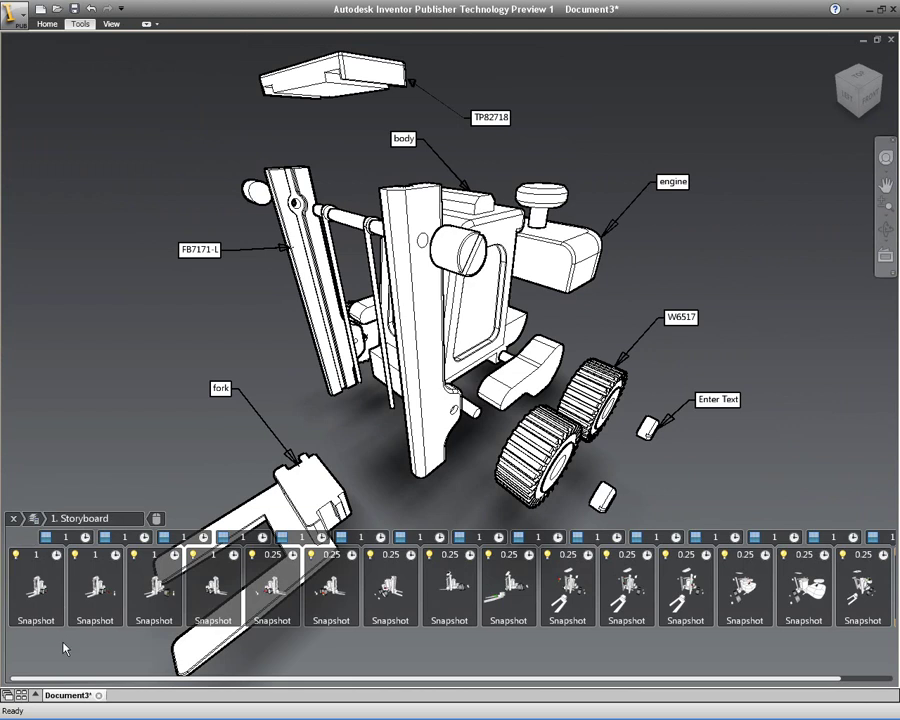
In Inventor, switch selection to feature priority and open the body-top block's sketch
key("alt+Tab")
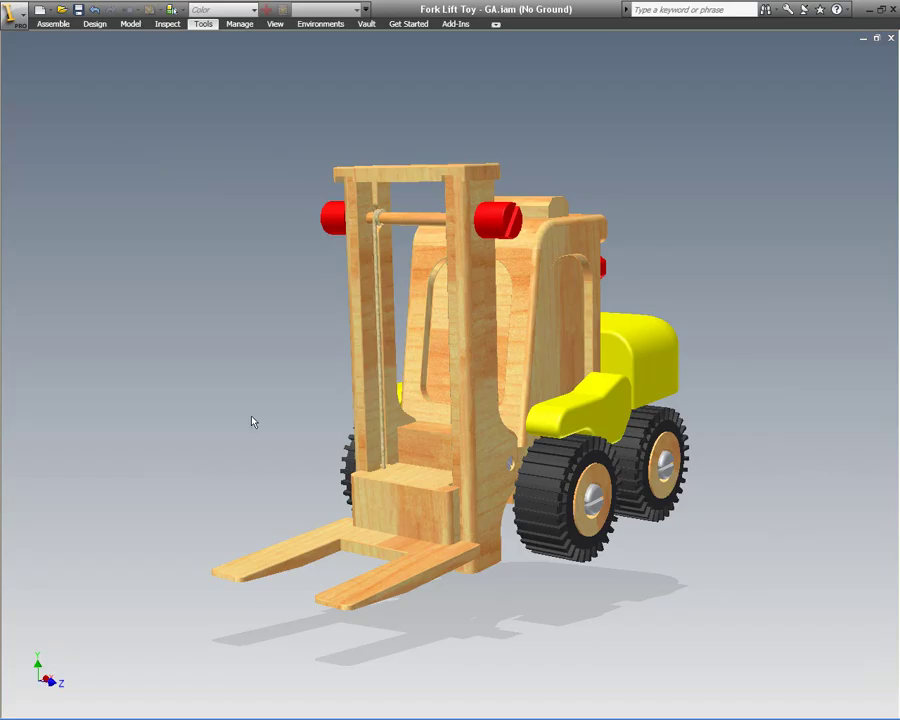
middle_click_drag(253, 421, 432, 443, "shift")
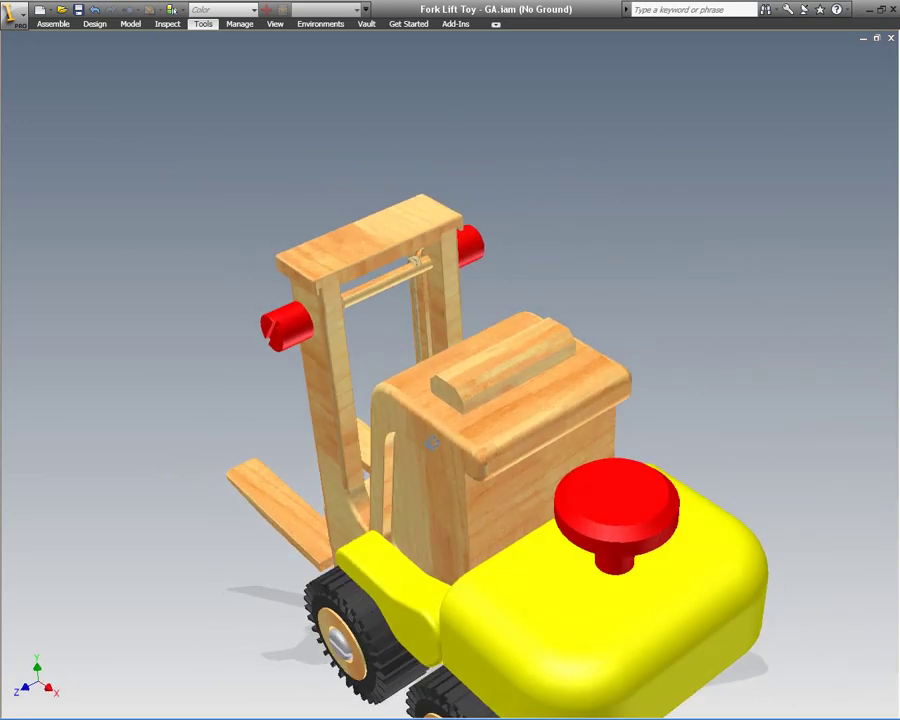
right_click(563, 240)
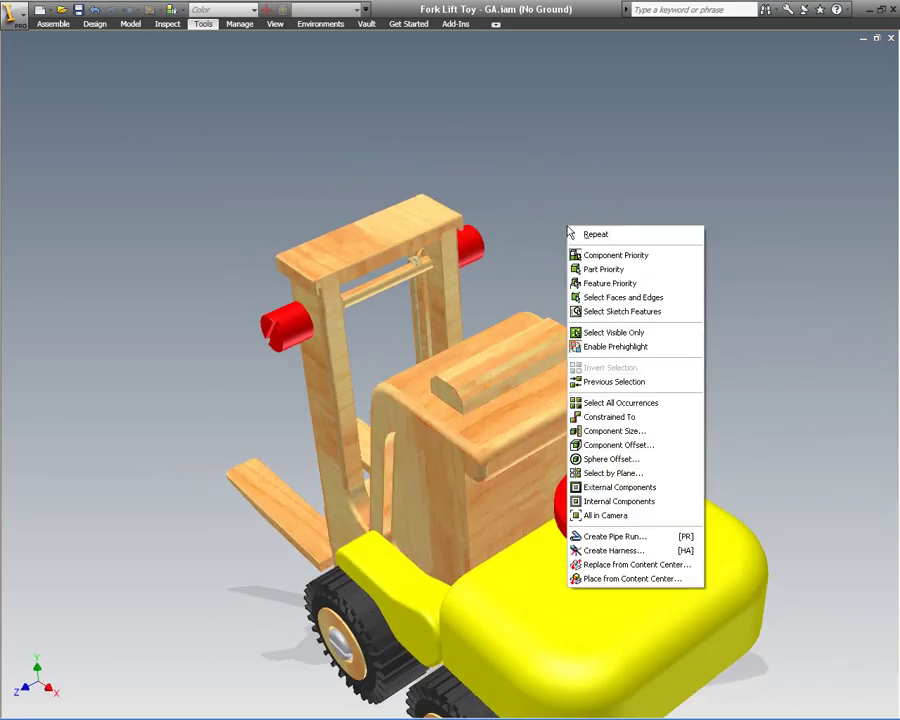
left_click(629, 268)
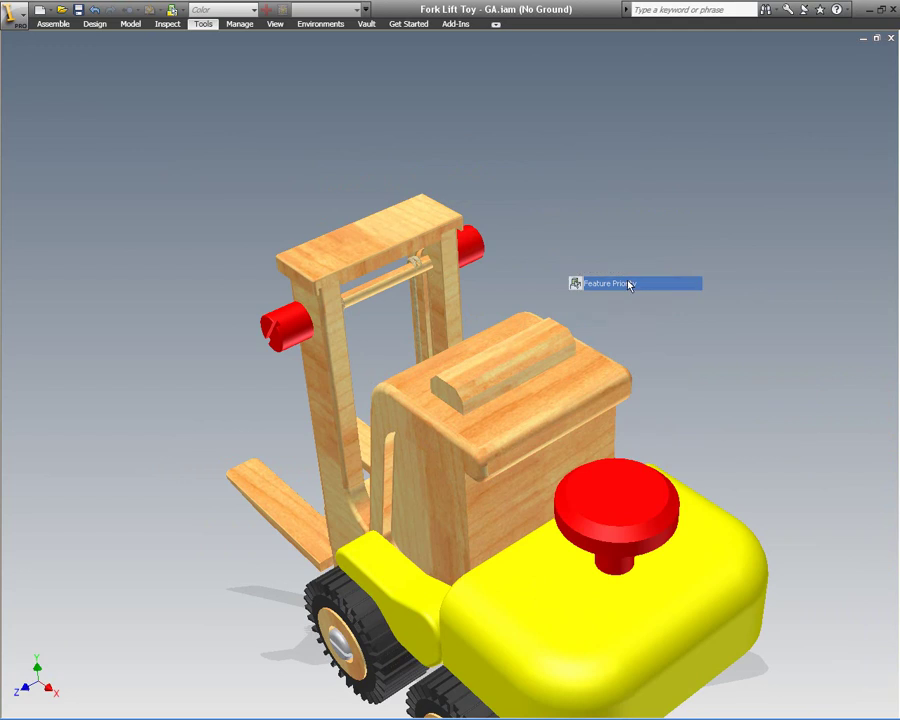
right_click(510, 382)
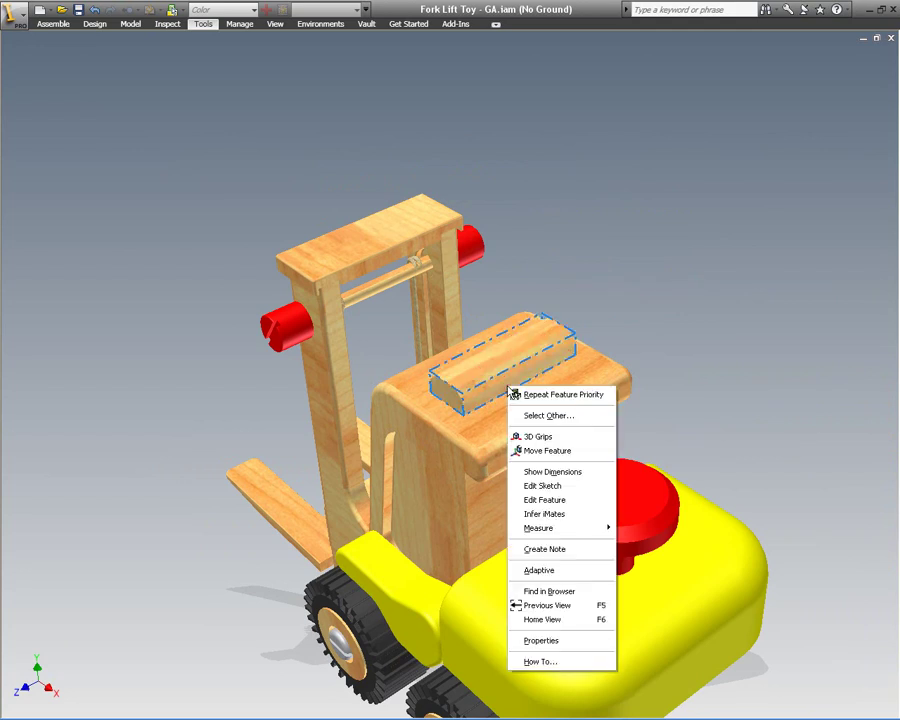
left_click(553, 485)
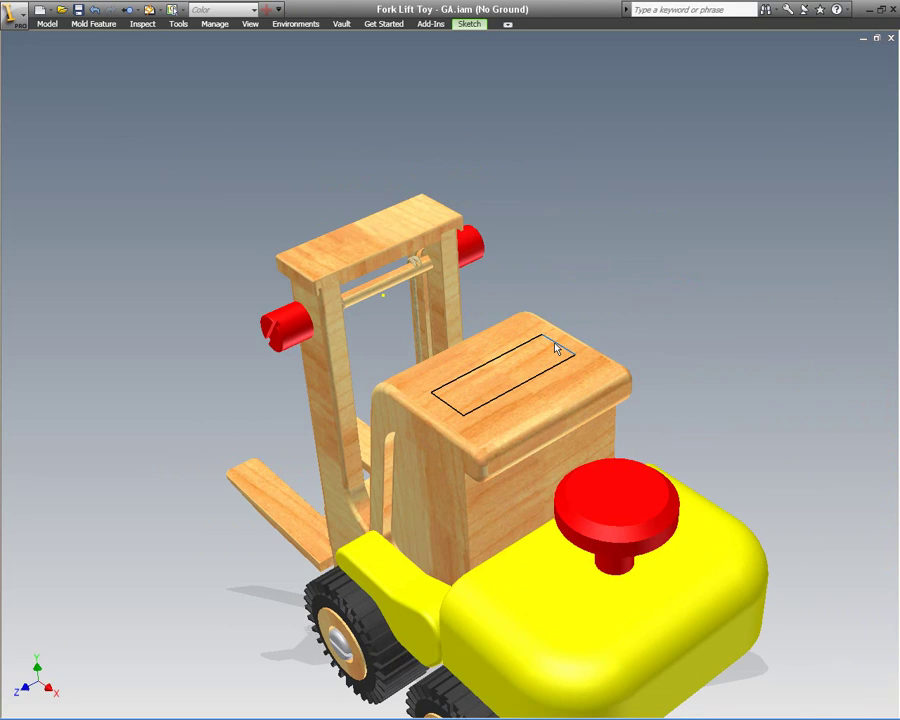
Shrink the block's sketch rectangle, finish the sketch, and save the assembly with its dependents
mouse_move(557, 348)
left_mouse_down()
mouse_move(526, 366)
mouse_move(540, 376)
left_mouse_up()
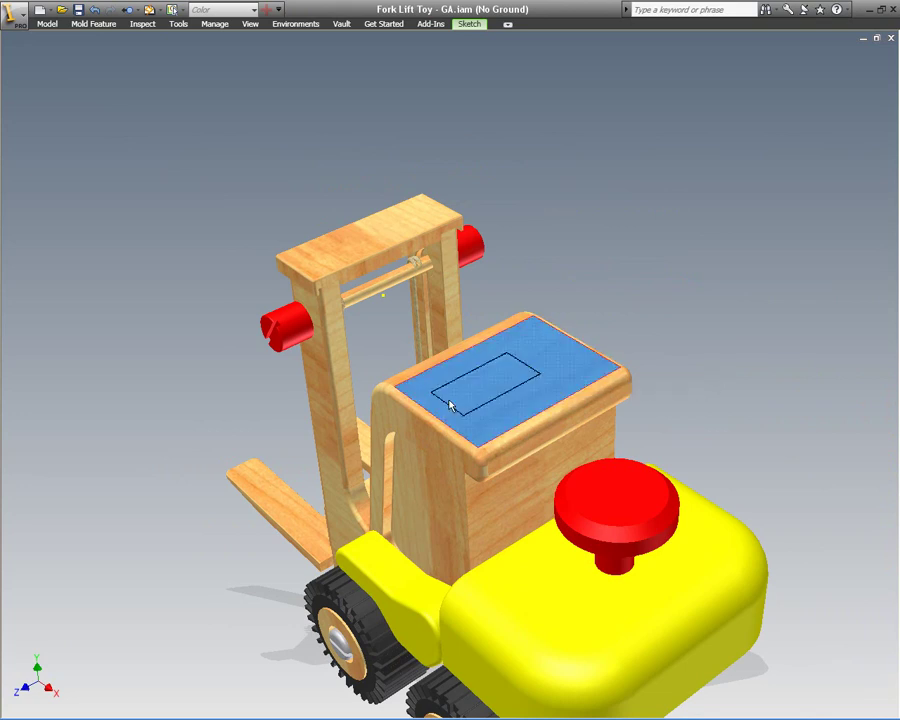
mouse_move(446, 398)
left_mouse_down()
mouse_move(517, 392)
mouse_move(526, 400)
left_mouse_up()
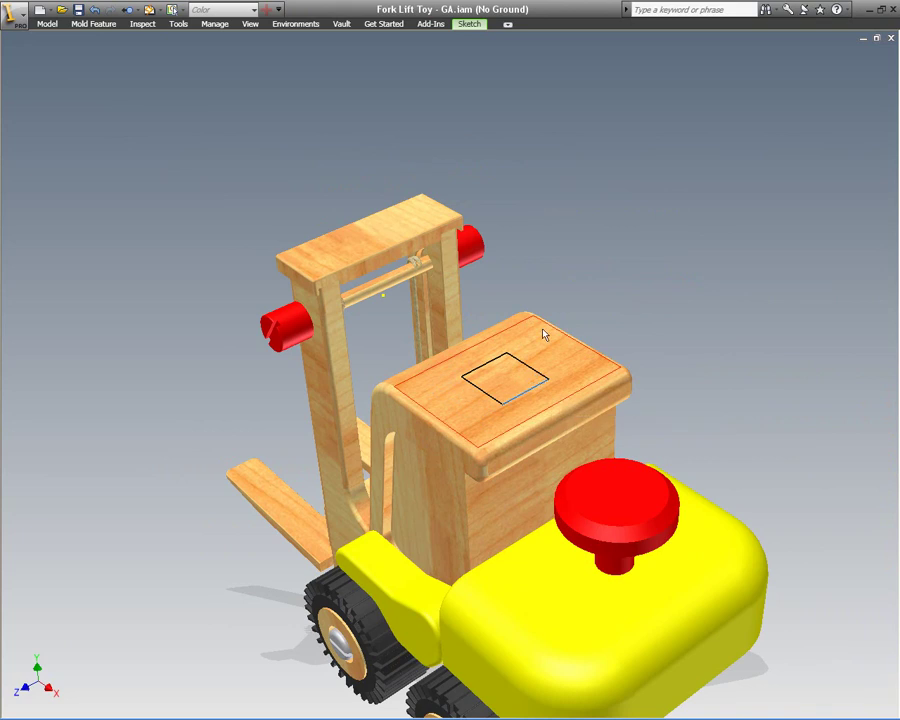
right_click(584, 218)
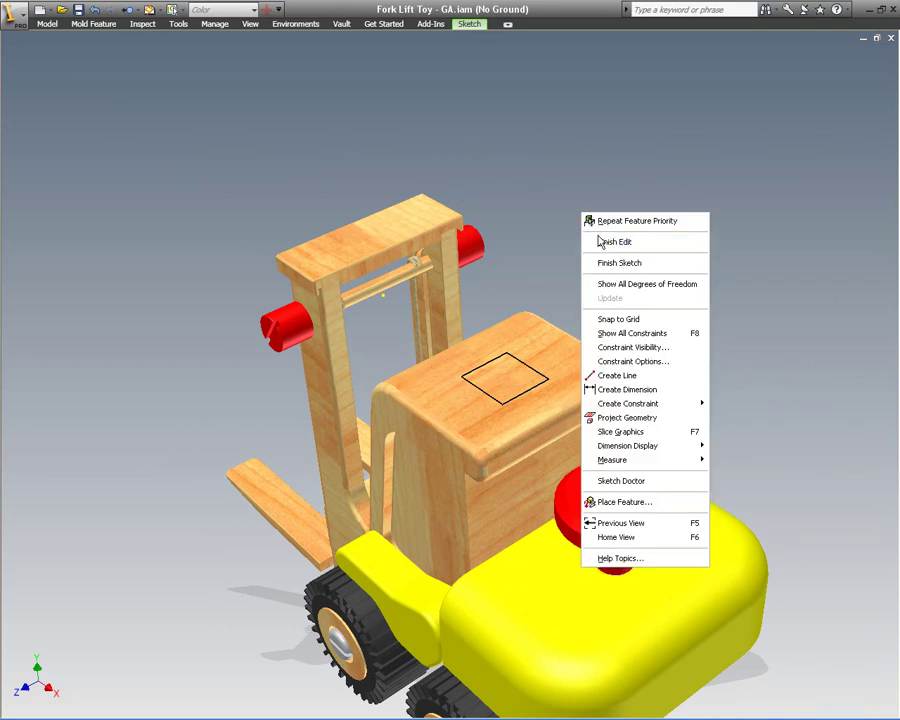
left_click(599, 241)
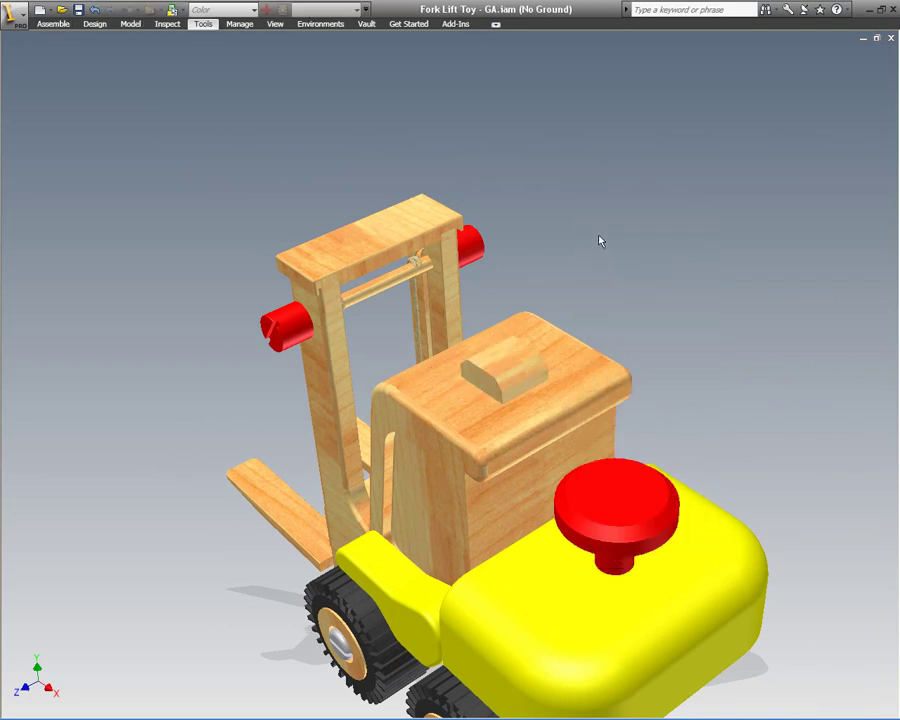
left_click(78, 11)
left_click(538, 318)
key("alt+Tab")
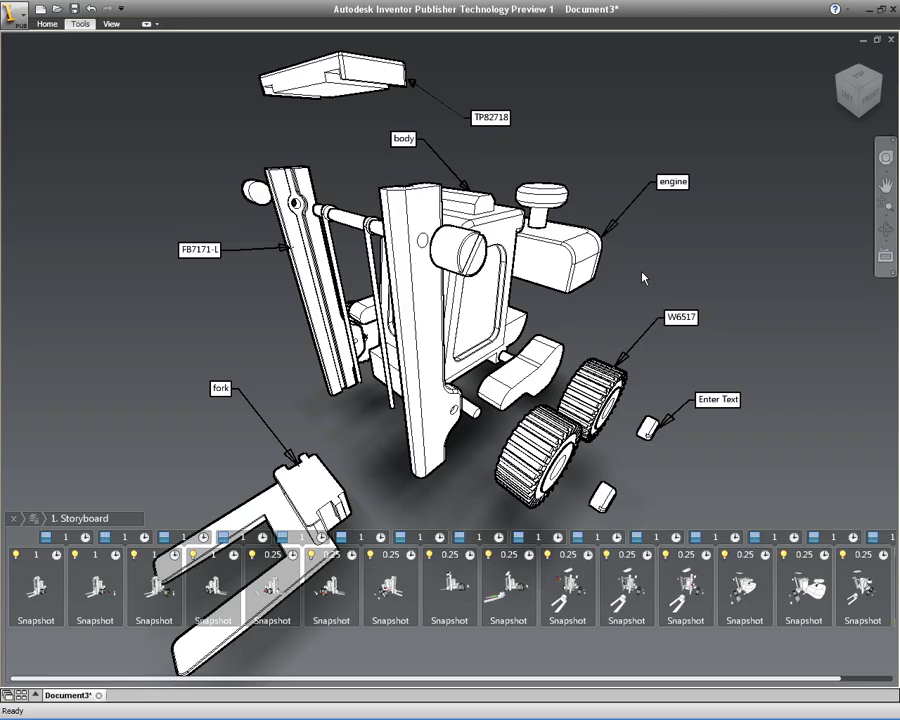
Run Tools > Update to reload Document3 from the modified Fork Lift Toy - GA.iam
left_click(88, 28)
left_click(419, 52)
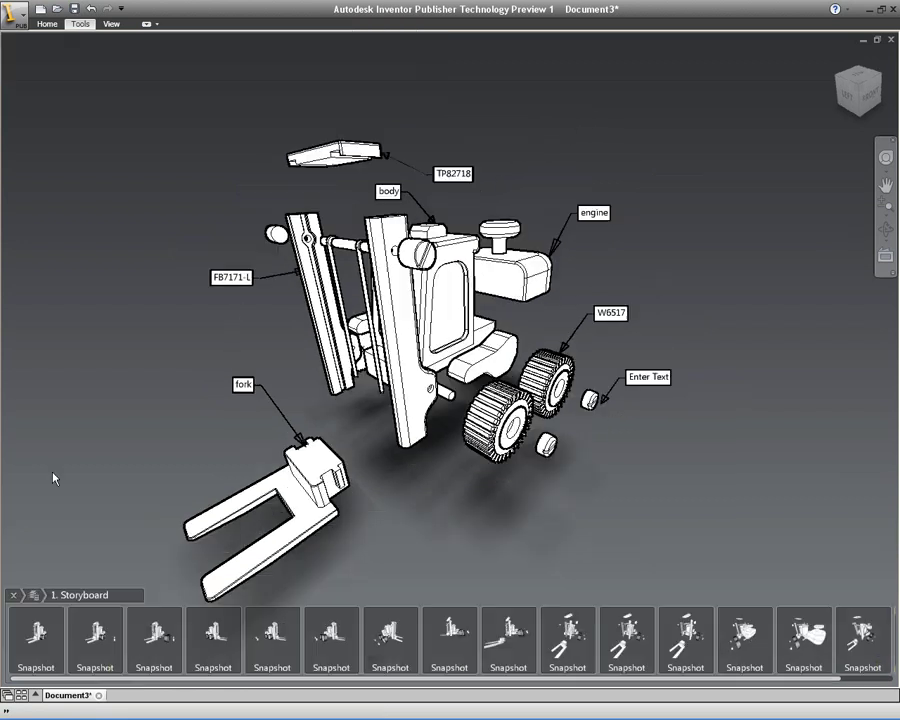
Publish to PowerPoint with the Landscape Presentation template, overwriting Fork Lift Toy - GA3.pptx
left_click(47, 23)
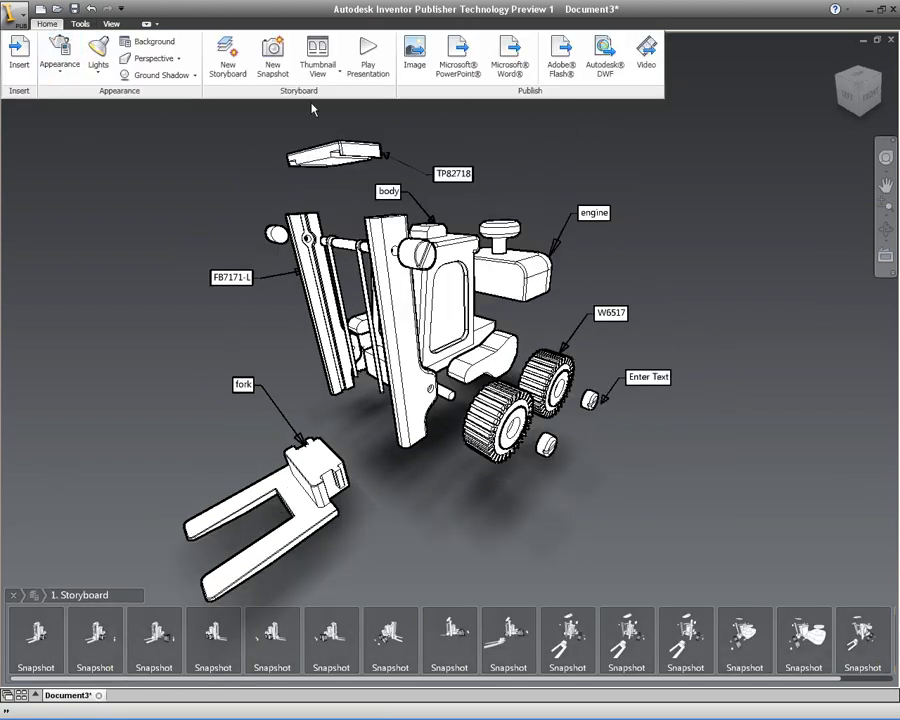
left_click(460, 64)
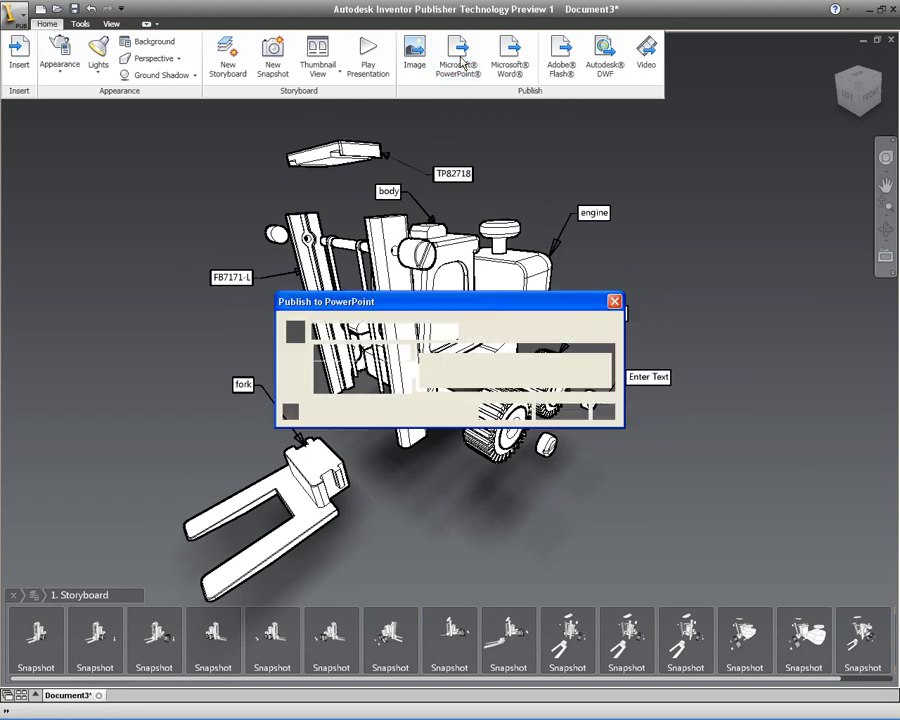
left_click(602, 412)
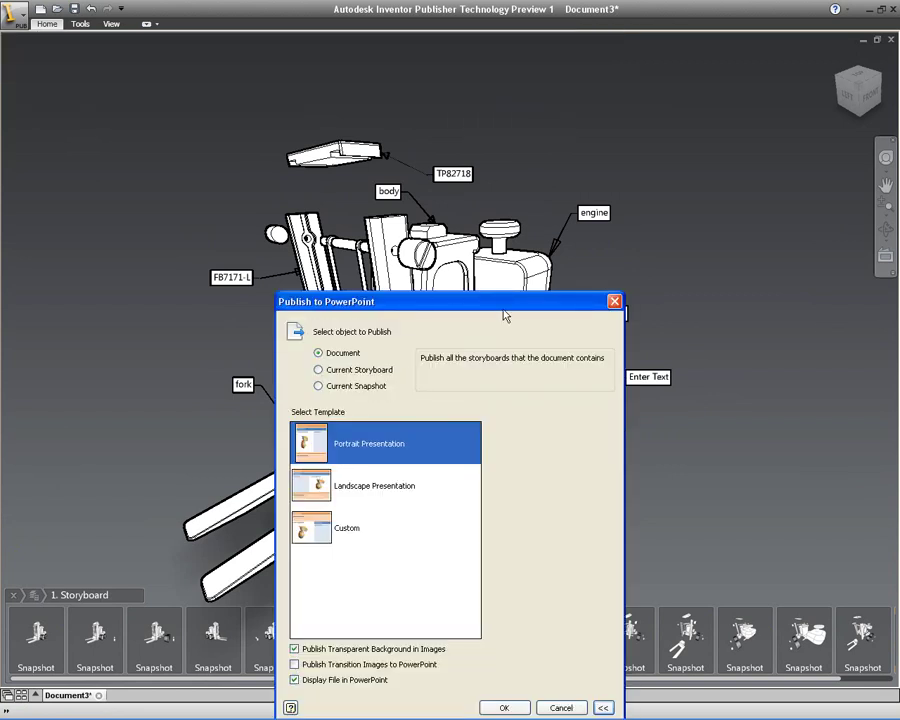
left_click_drag(505, 315, 491, 174)
left_click(342, 345)
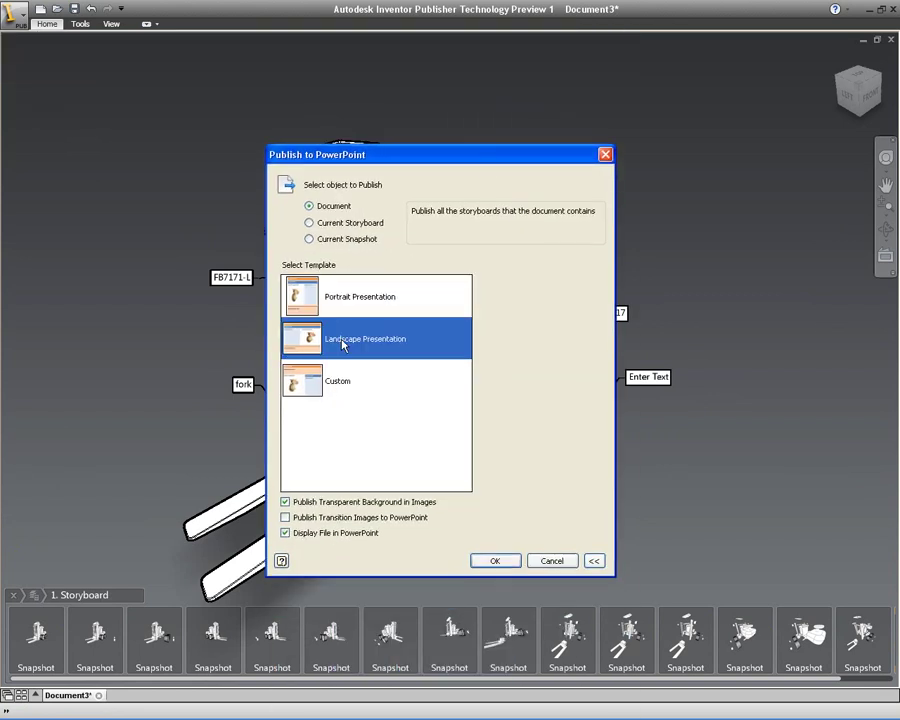
left_click(482, 561)
left_click(379, 291)
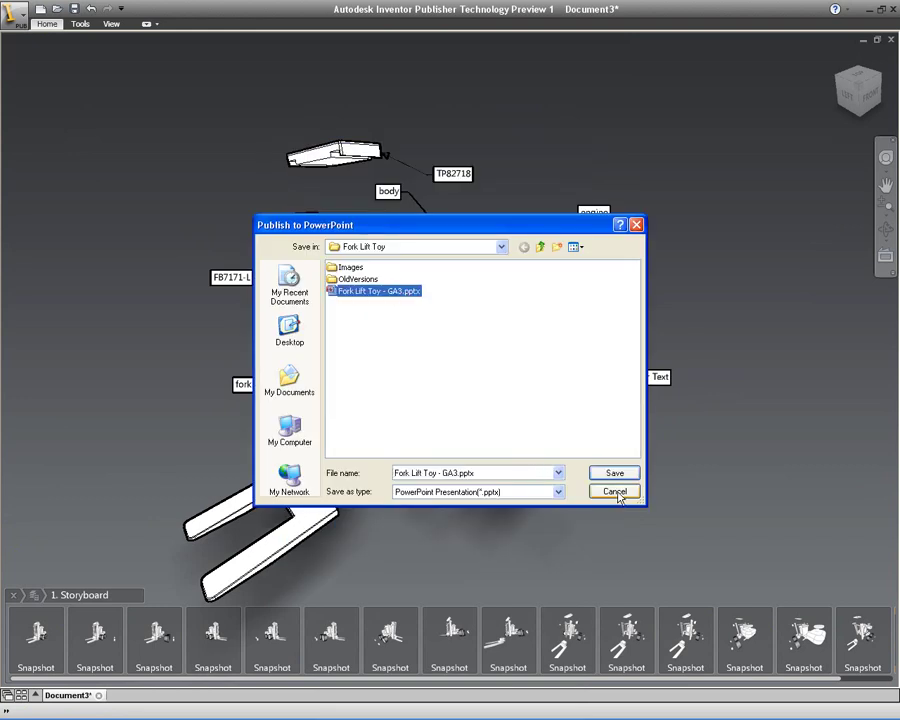
left_click(615, 473)
left_click(421, 387)
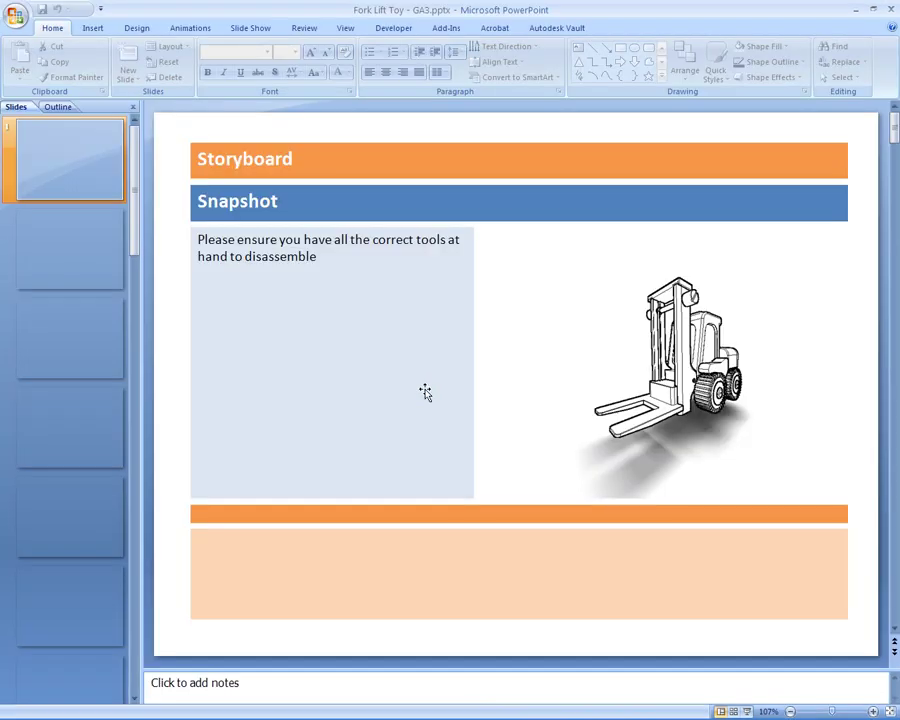
Page through the published slides from slide 2 to slide 16, then close PowerPoint
left_click(75, 246)
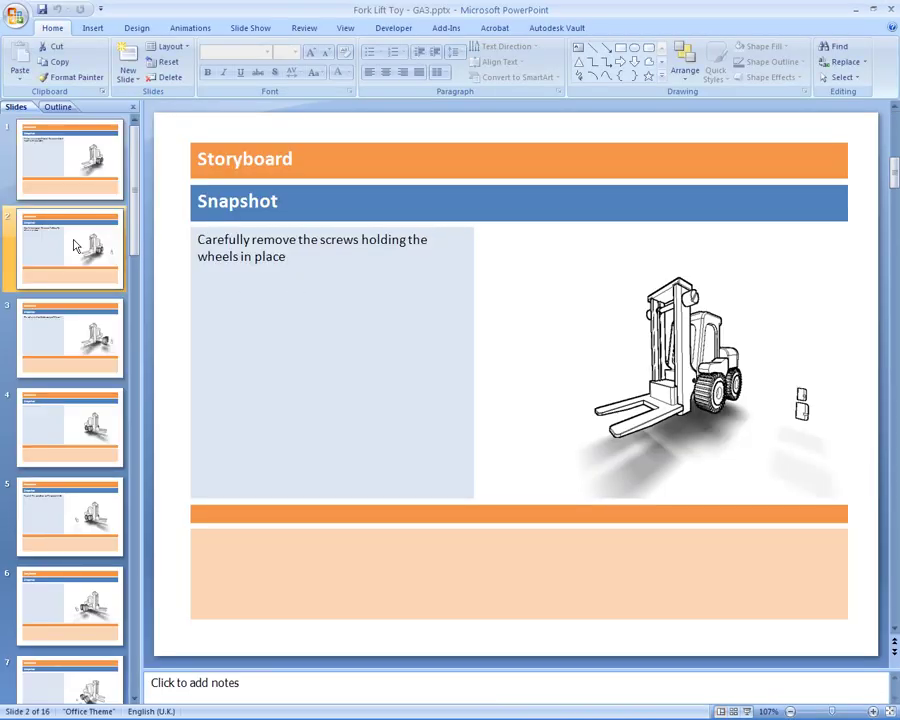
key("Down")
key("Down")
key("Down")
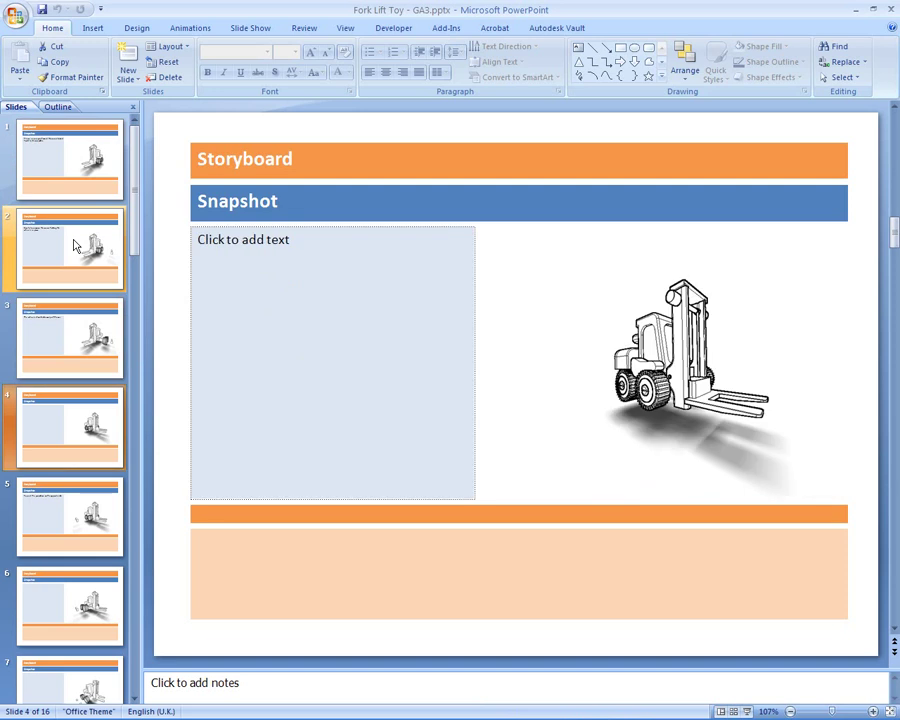
key("Down")
key("Down")
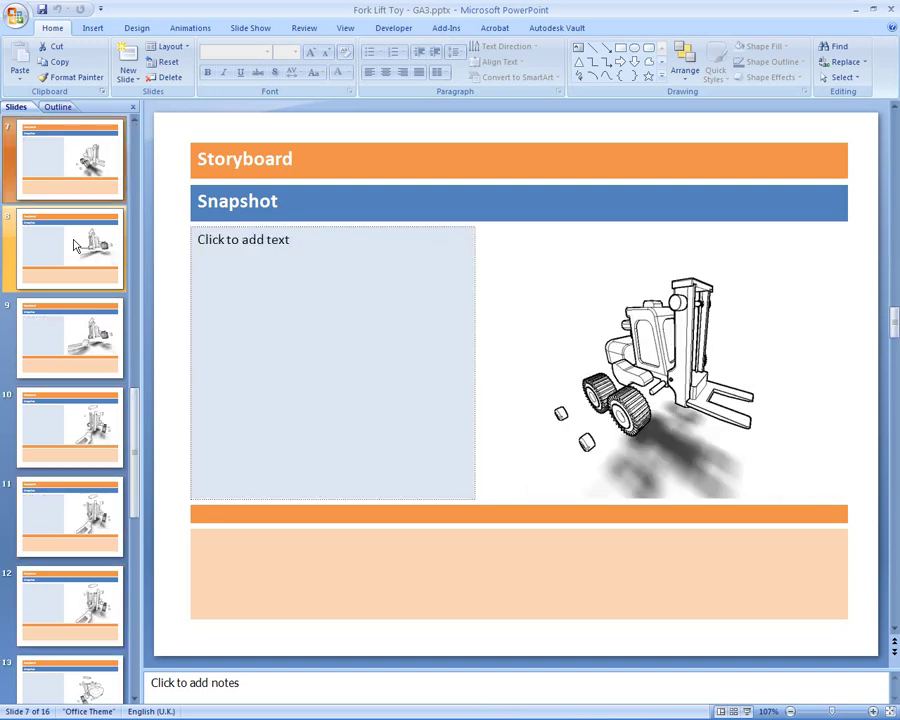
key("Down")
key("Down")
key("Down")
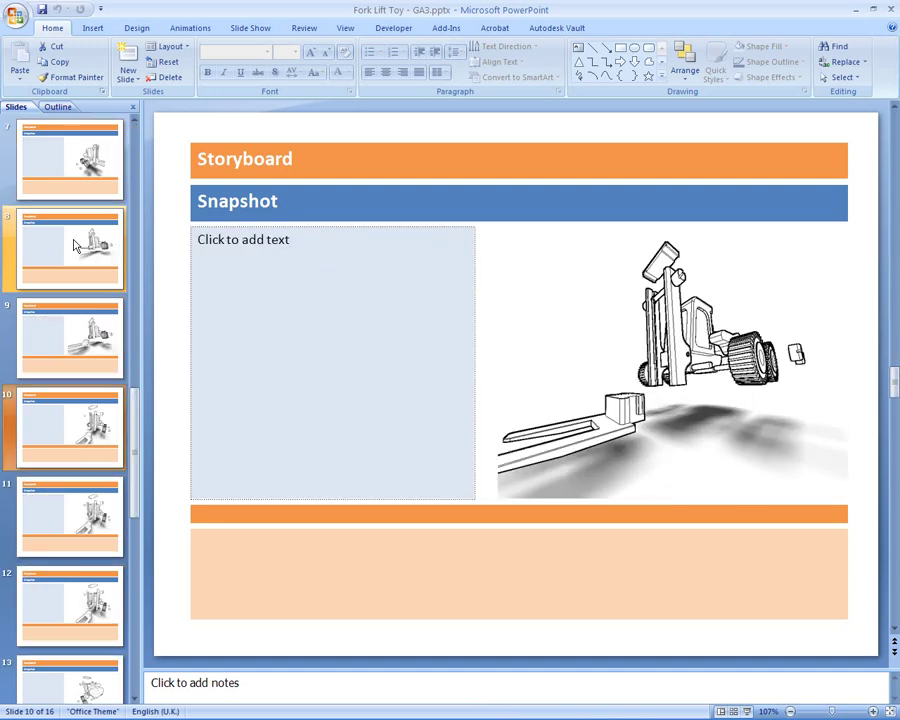
key("Down")
key("Down")
key("Down")
key("Down")
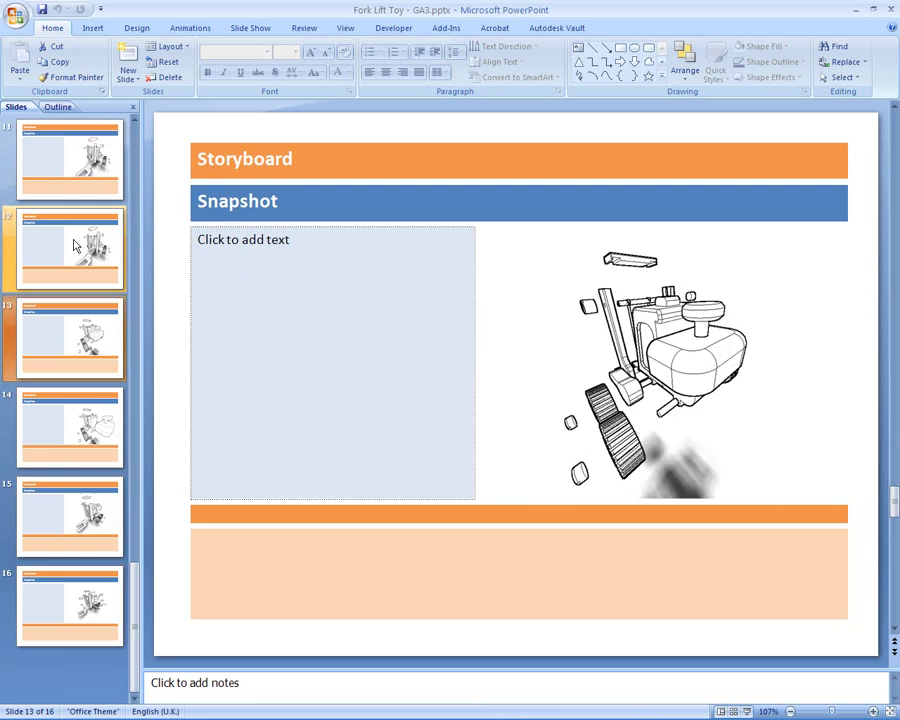
key("Down")
key("Down")
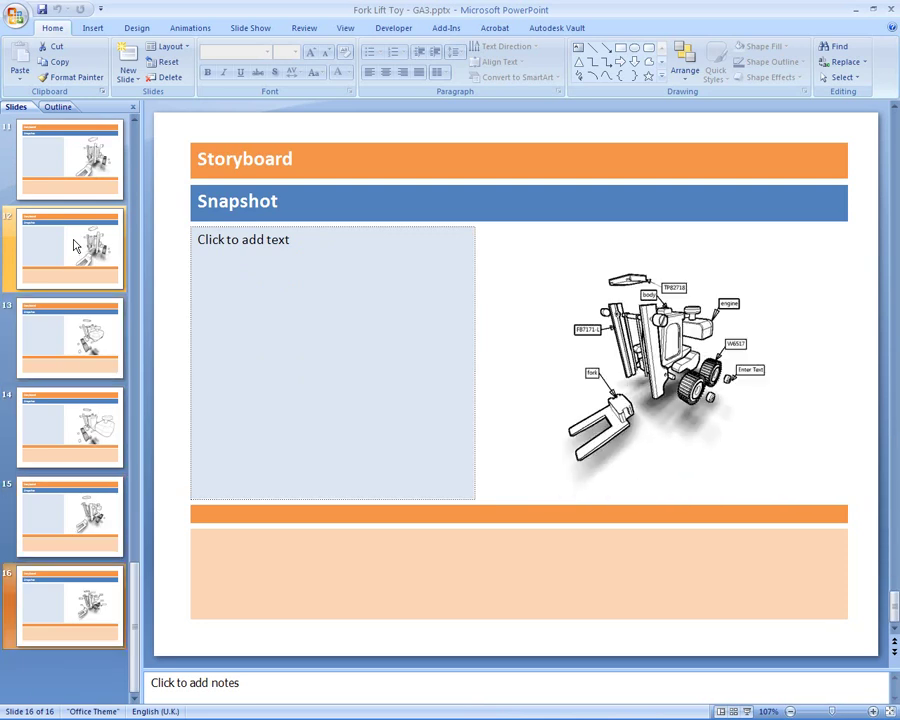
left_click(891, 10)
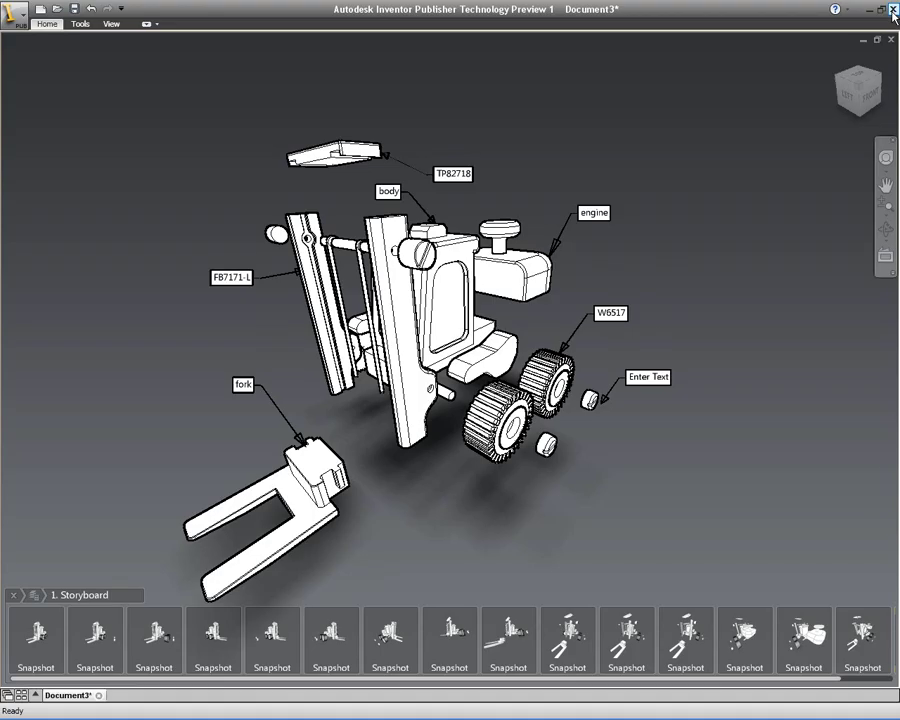
Publish to Word as Document3 with Publish Transparent Background In Images enabled
left_click(58, 27)
left_click(510, 60)
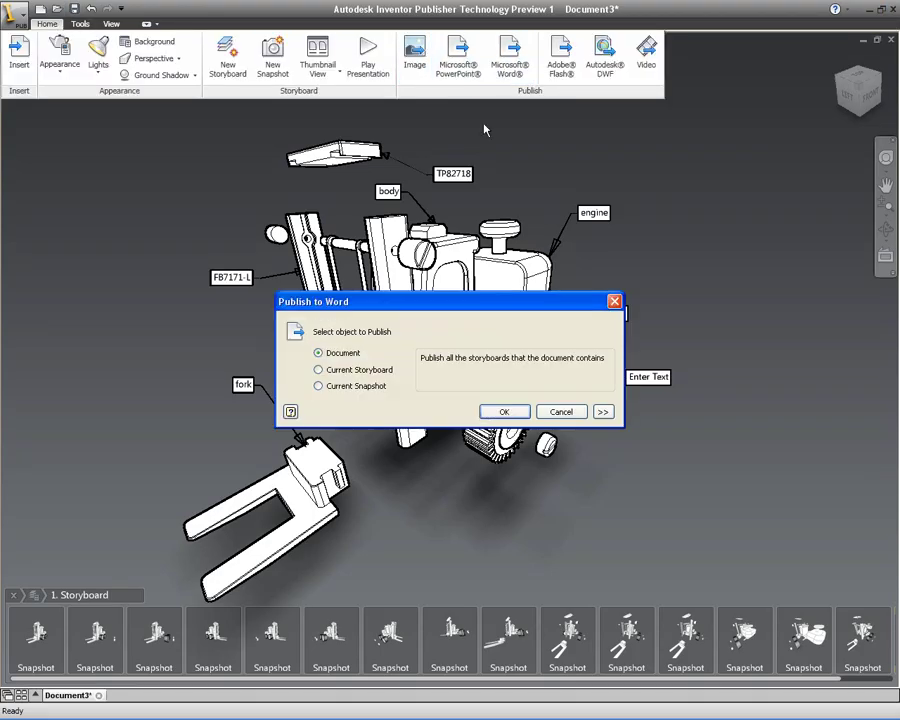
left_click(603, 412)
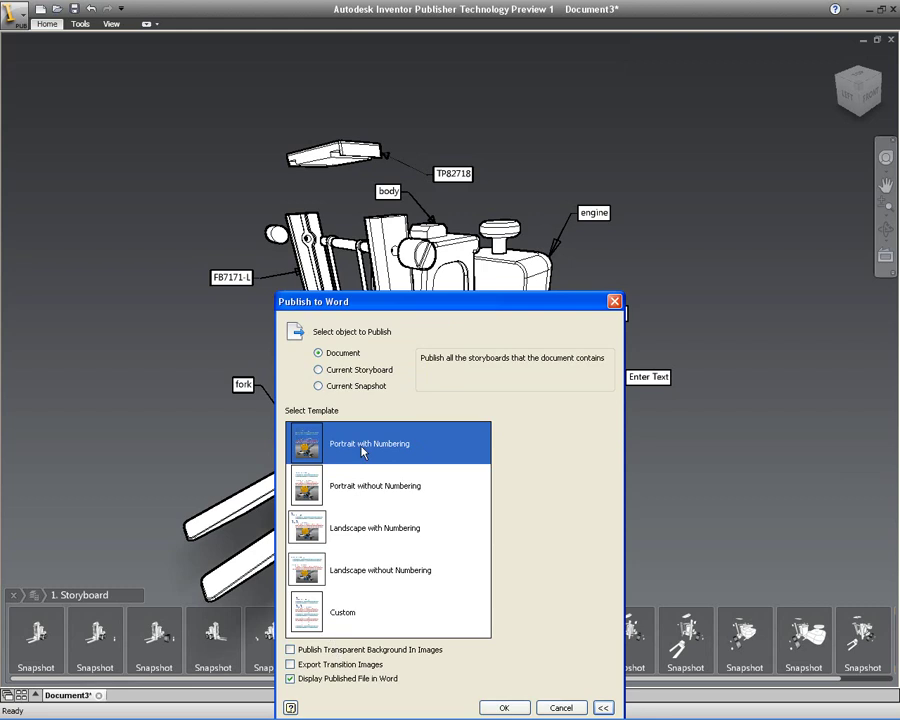
left_click_drag(376, 305, 390, 174)
left_click(338, 505)
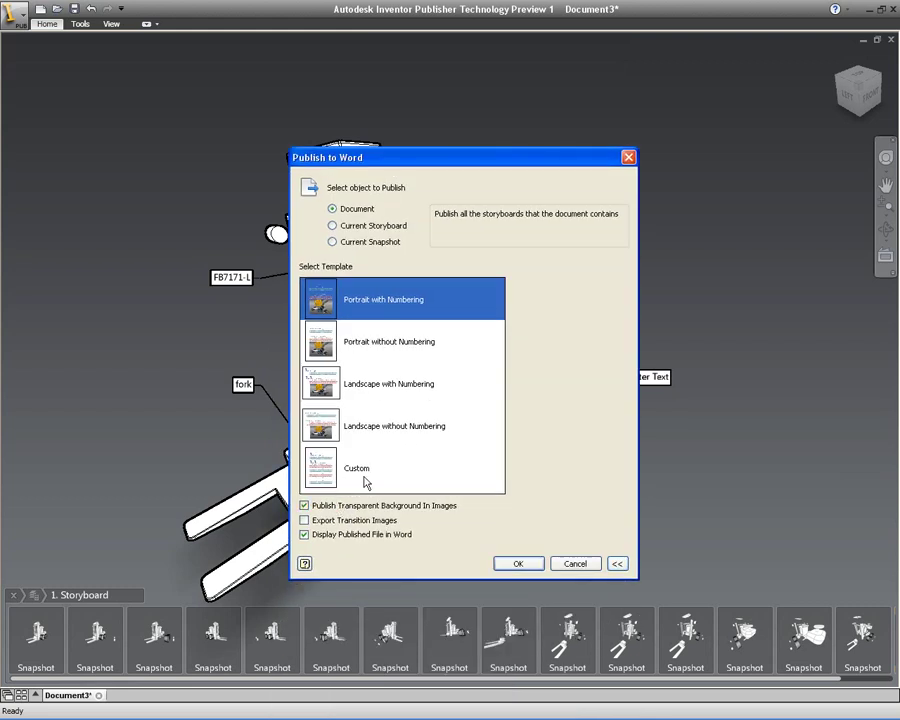
left_click(518, 563)
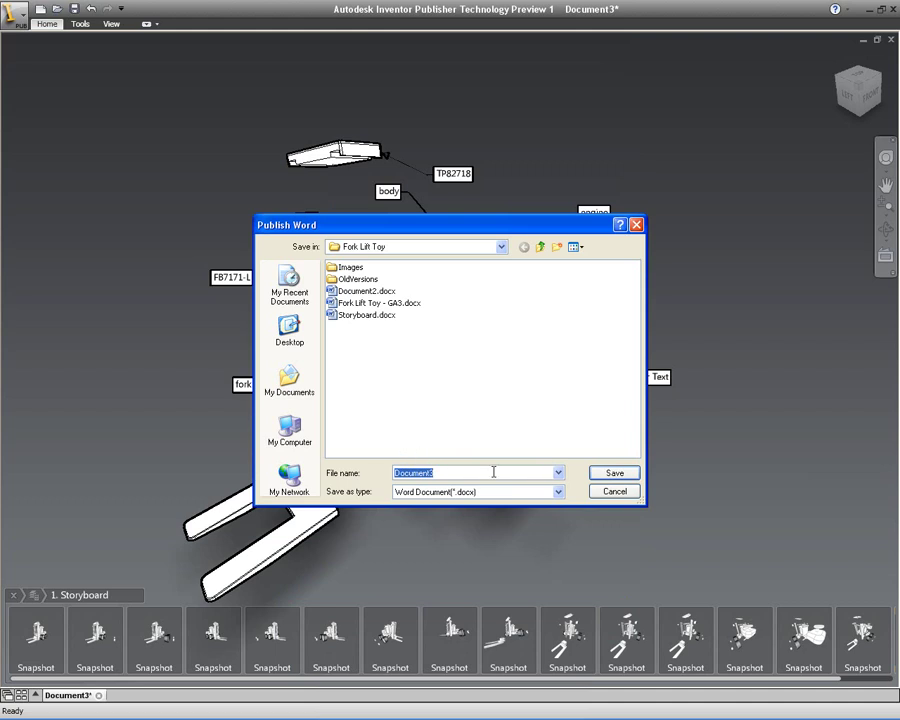
left_click(601, 475)
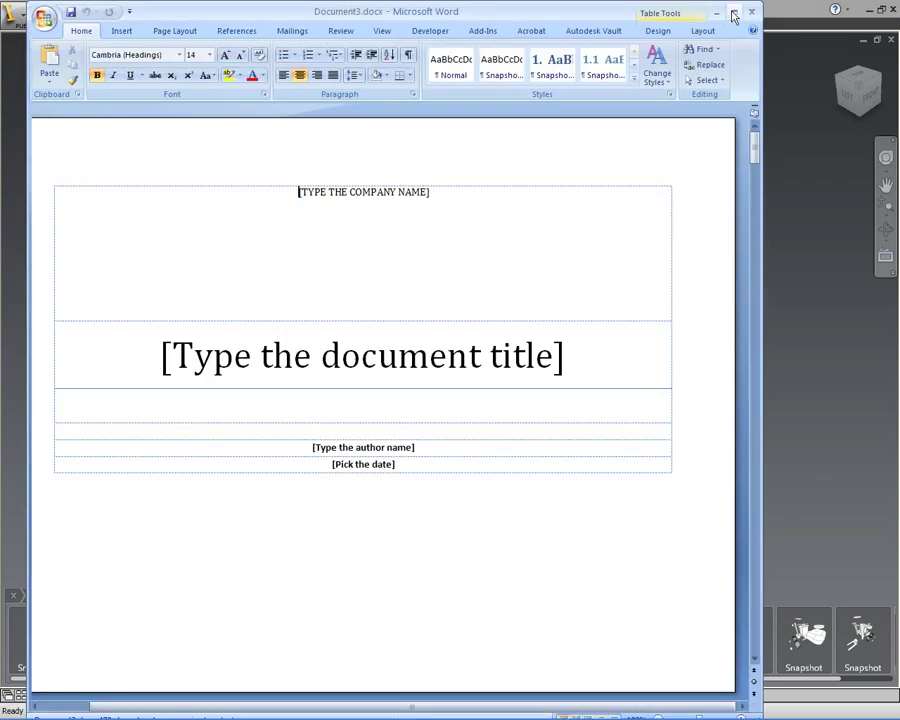
Maximize Word, page through Document3's 17 pages from cover to snapshot 1.16, then close it
left_click(733, 15)
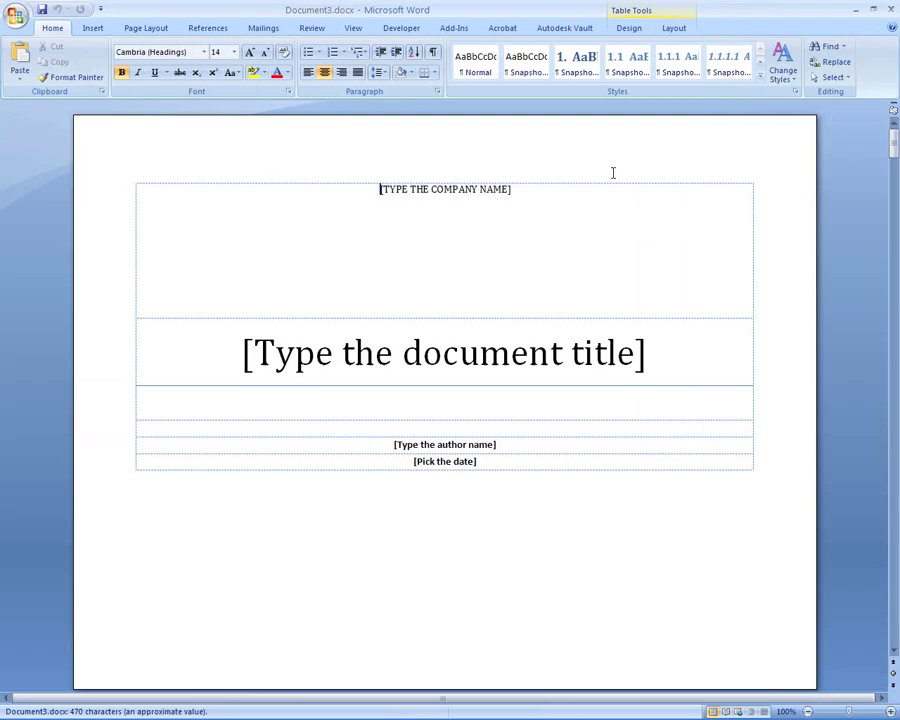
left_click(579, 166)
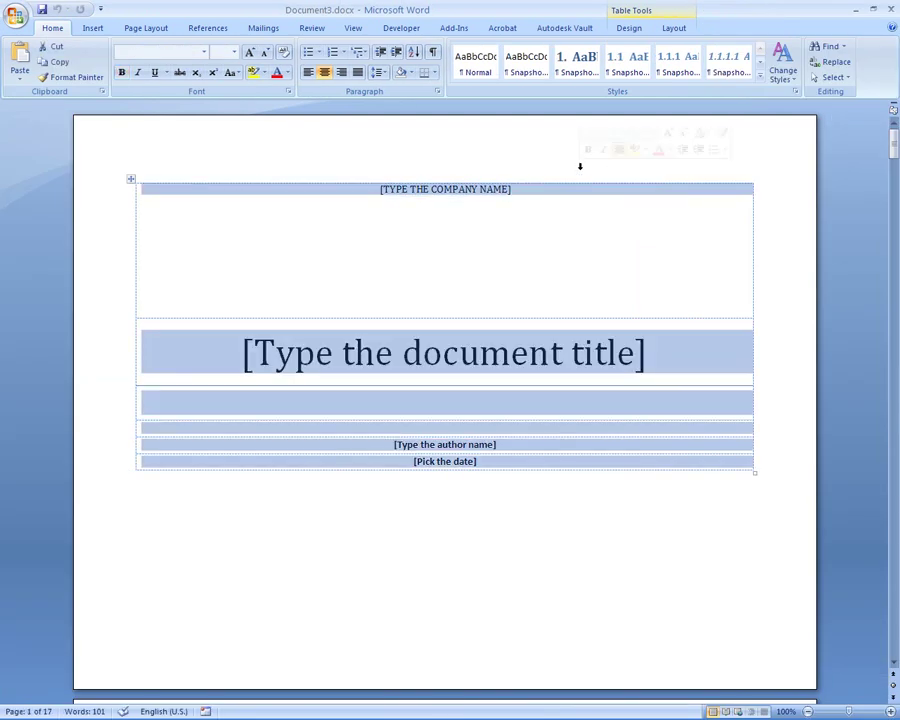
key("BackSpace")
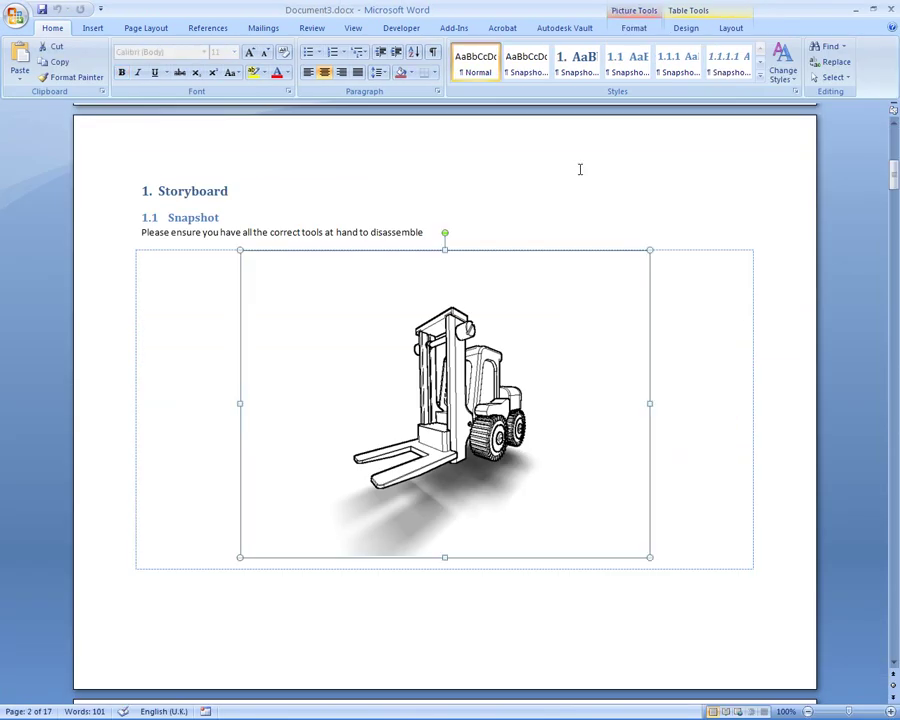
key("BackSpace")
key("BackSpace")
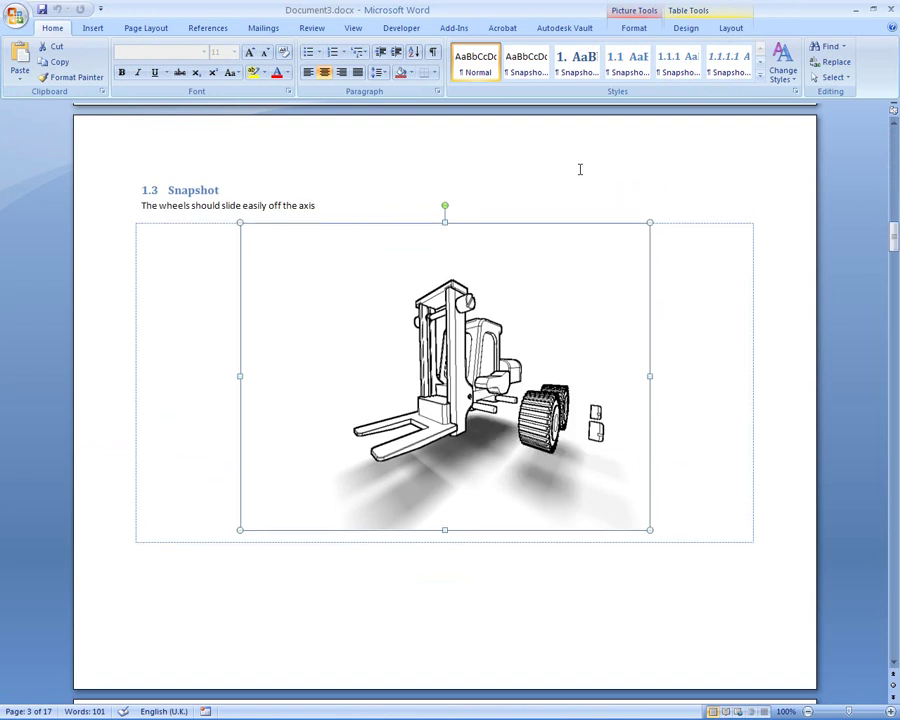
key("BackSpace")
key("BackSpace")
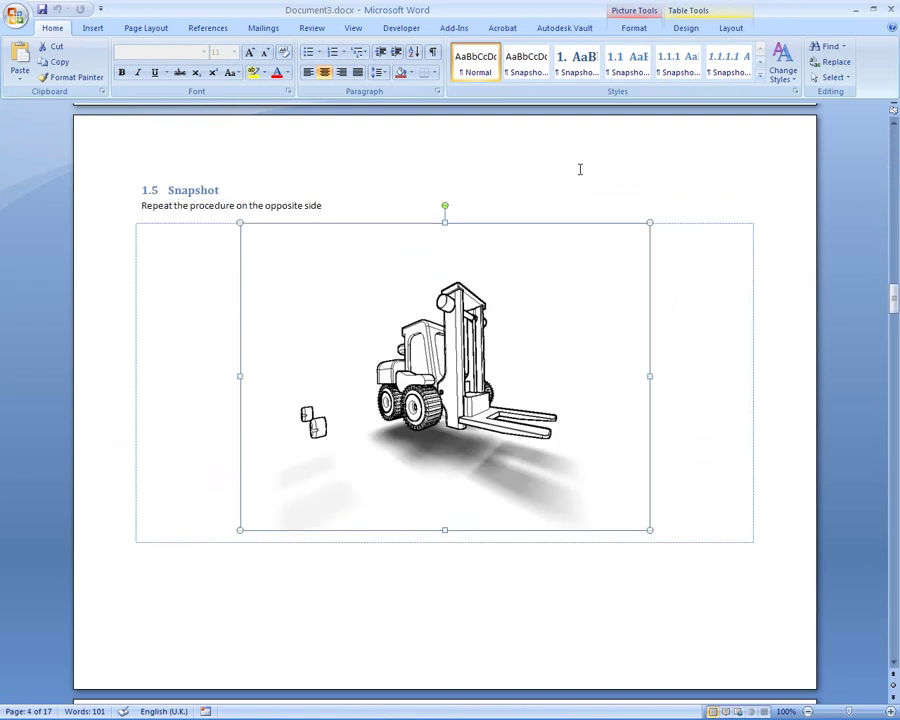
key("BackSpace")
key("BackSpace")
key("BackSpace")
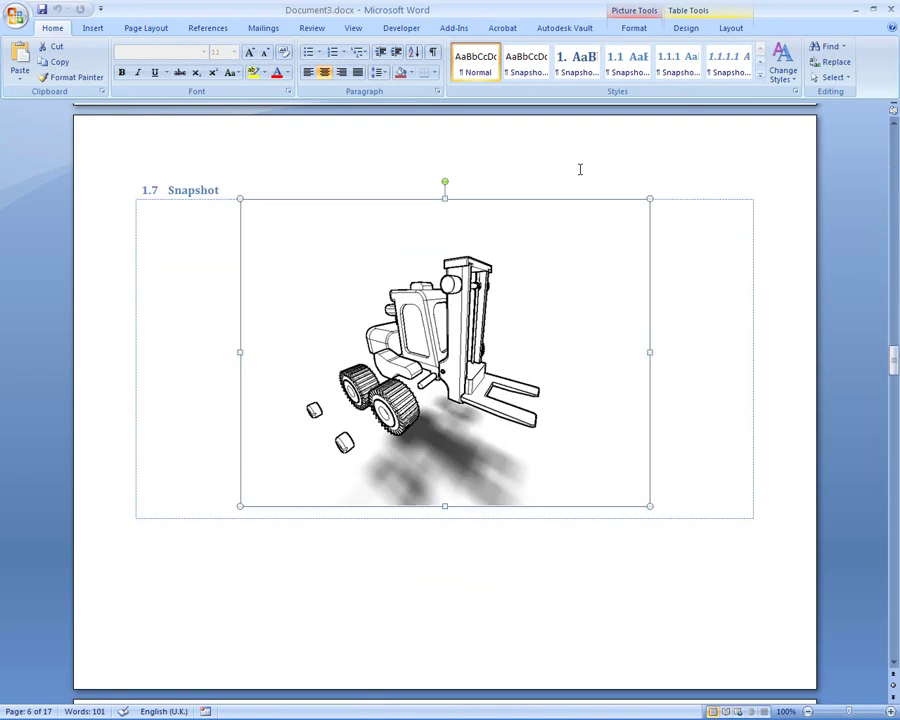
key("BackSpace")
key("BackSpace")
key("BackSpace")
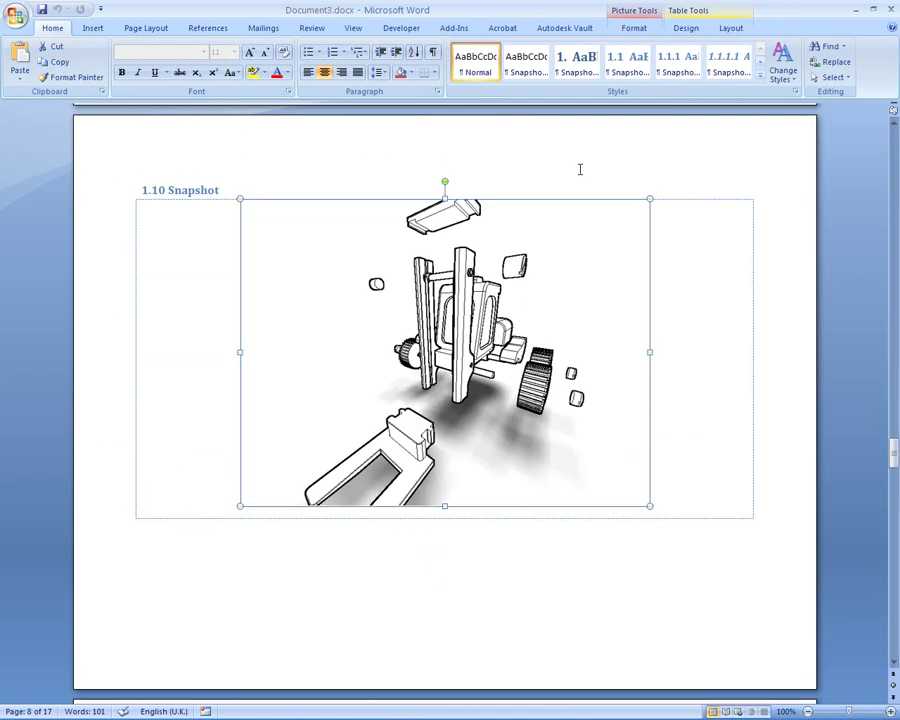
key("BackSpace")
key("BackSpace")
key("BackSpace")
key("BackSpace")
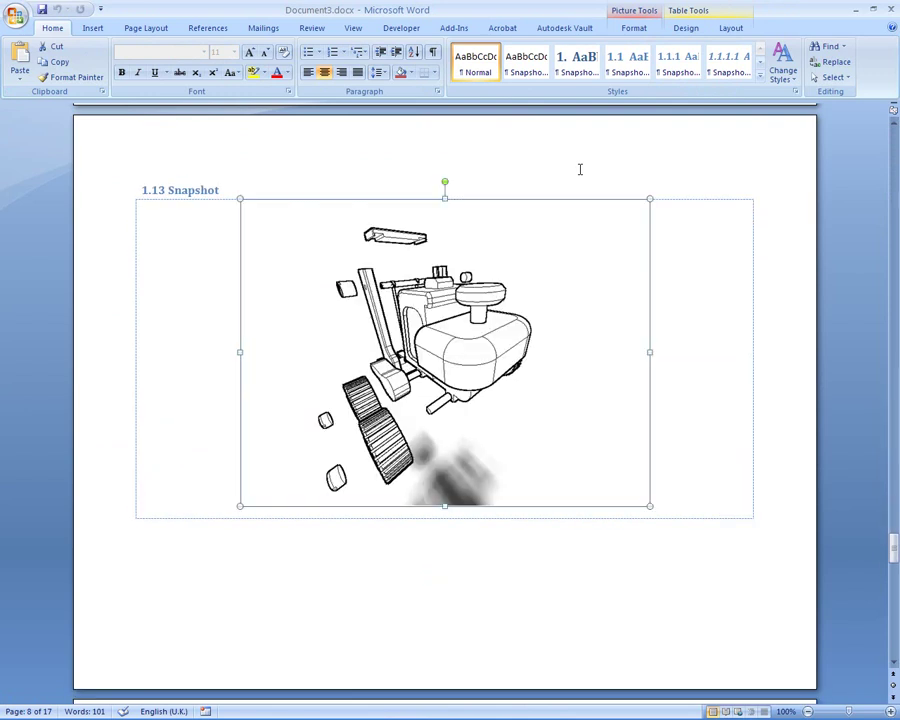
key("BackSpace")
key("BackSpace")
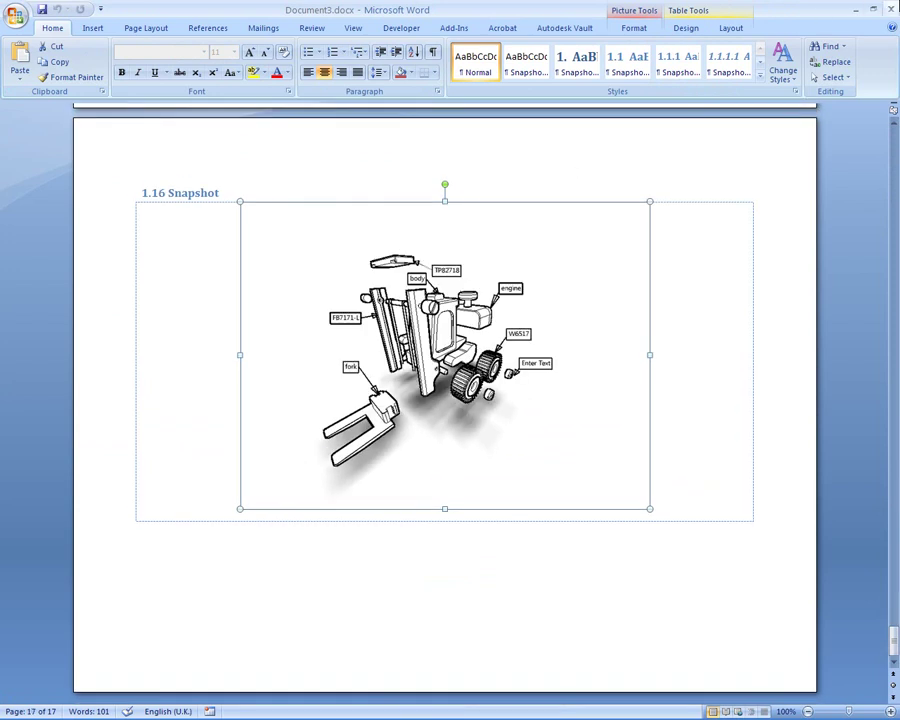
left_click(894, 9)
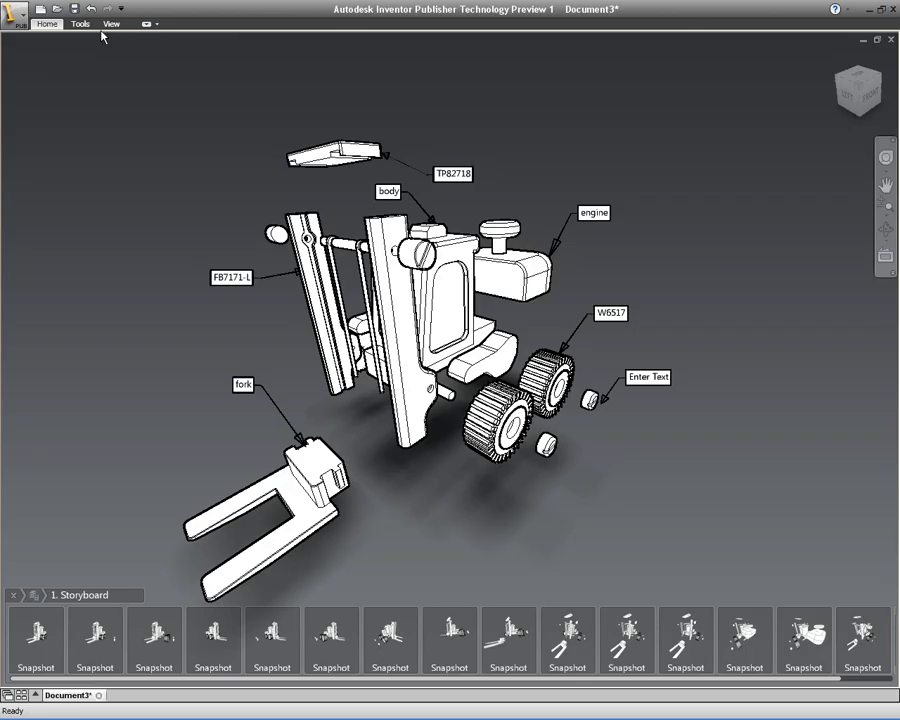
Publish the document to Adobe Flash at 640×480, Medium quality, saved on the Desktop
left_click(45, 24)
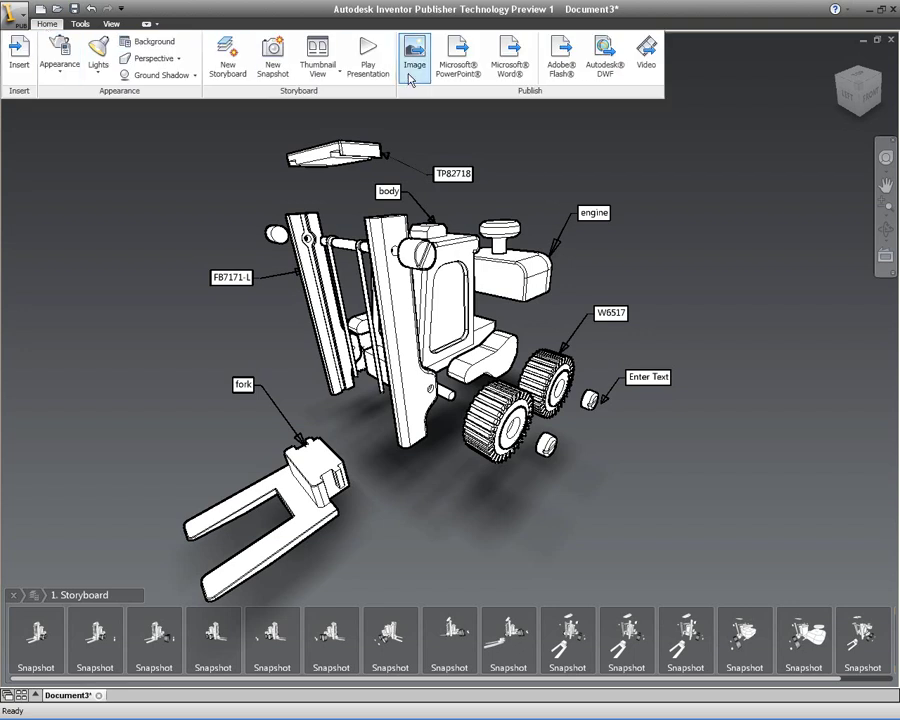
left_click(561, 62)
left_click(603, 411)
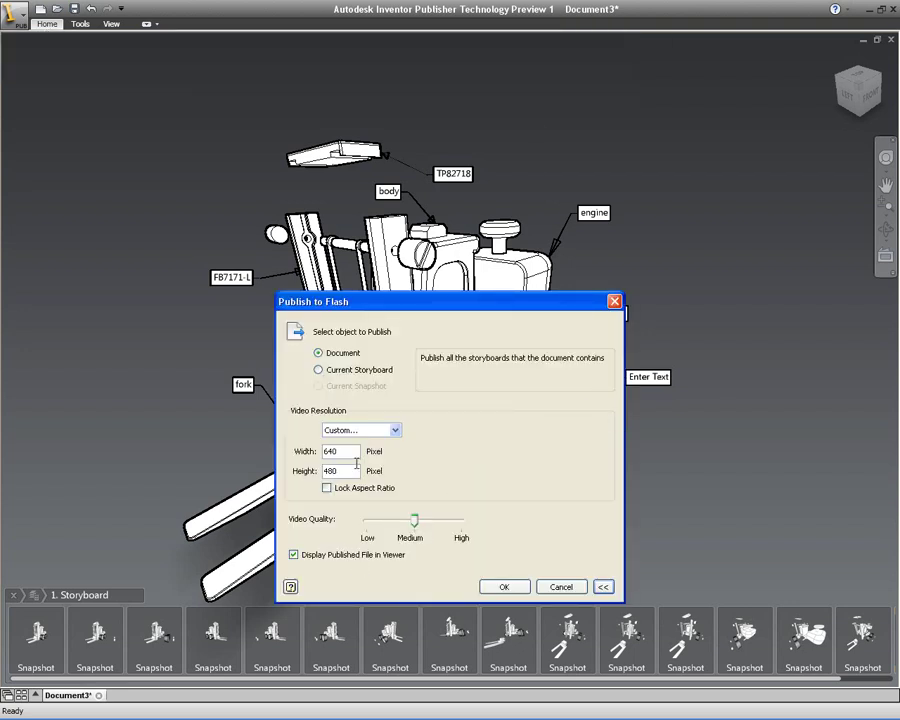
left_click(518, 589)
left_click(606, 600)
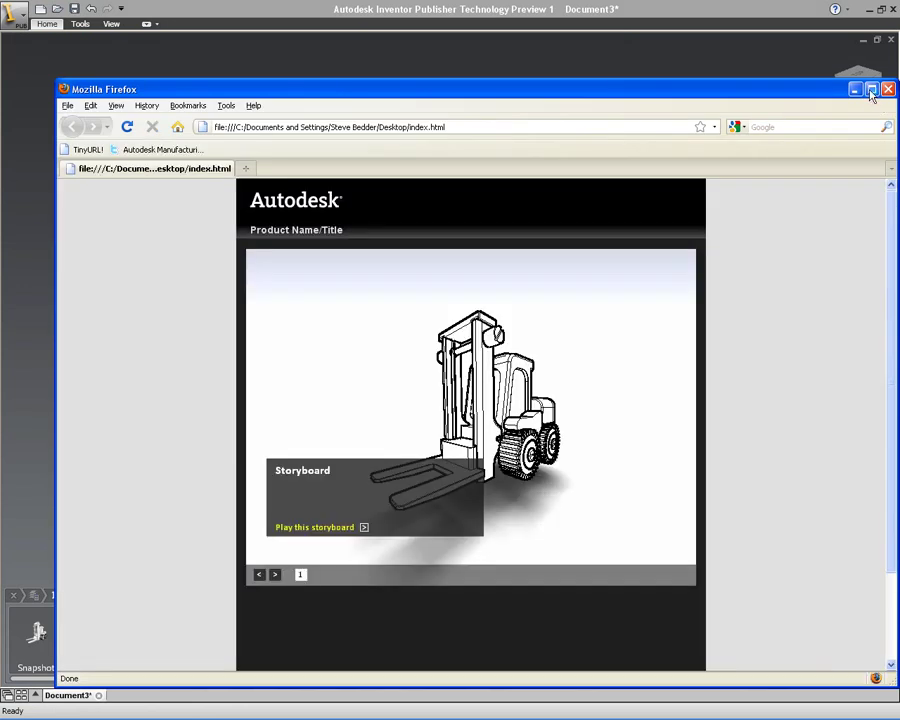
Maximize Firefox and play the published forklift storyboard
left_click(871, 90)
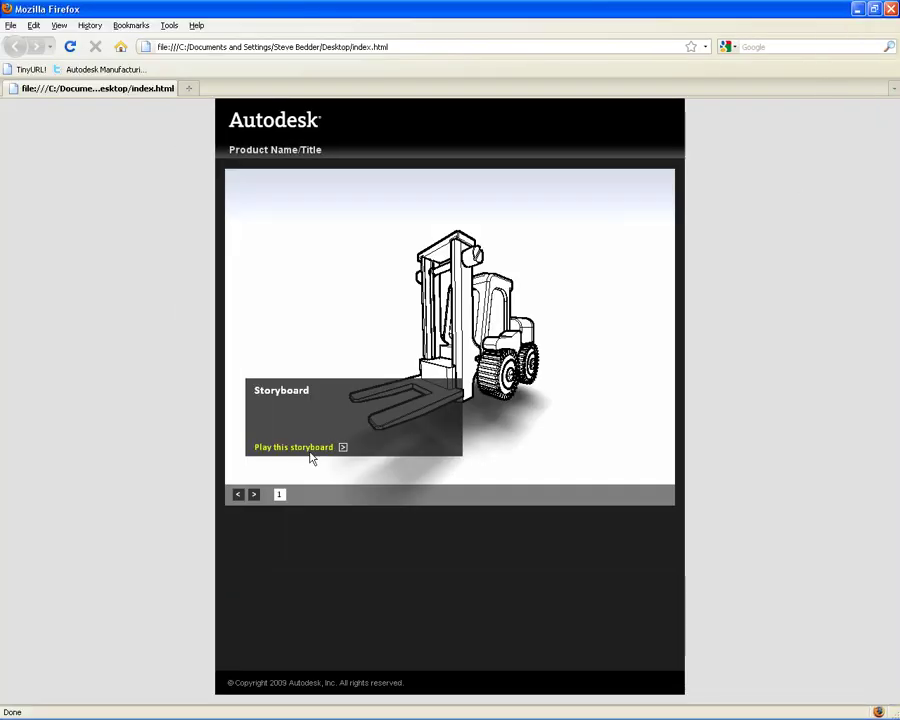
left_click(310, 456)
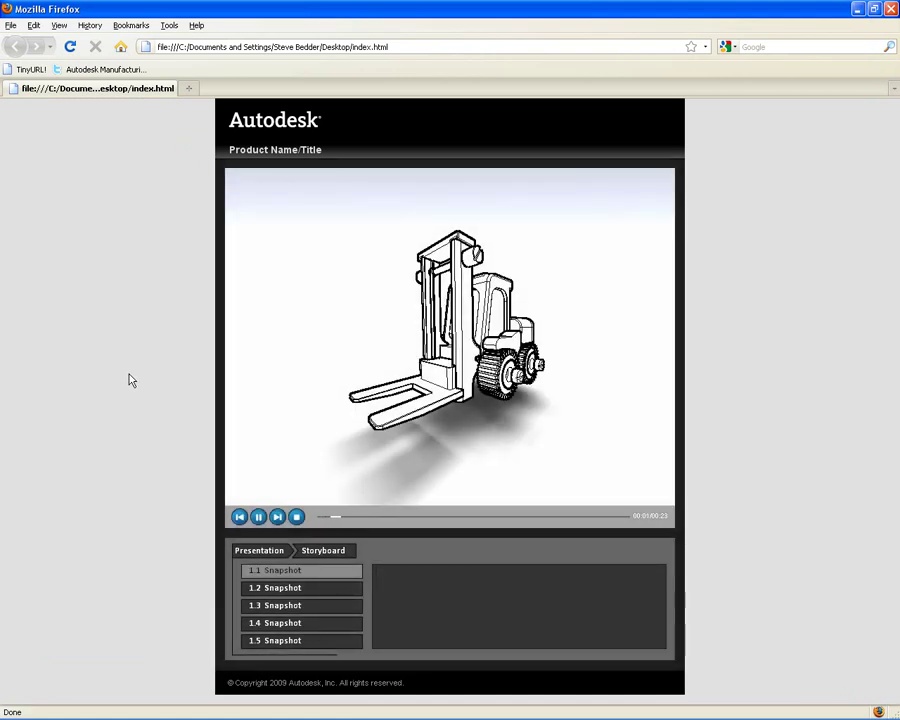